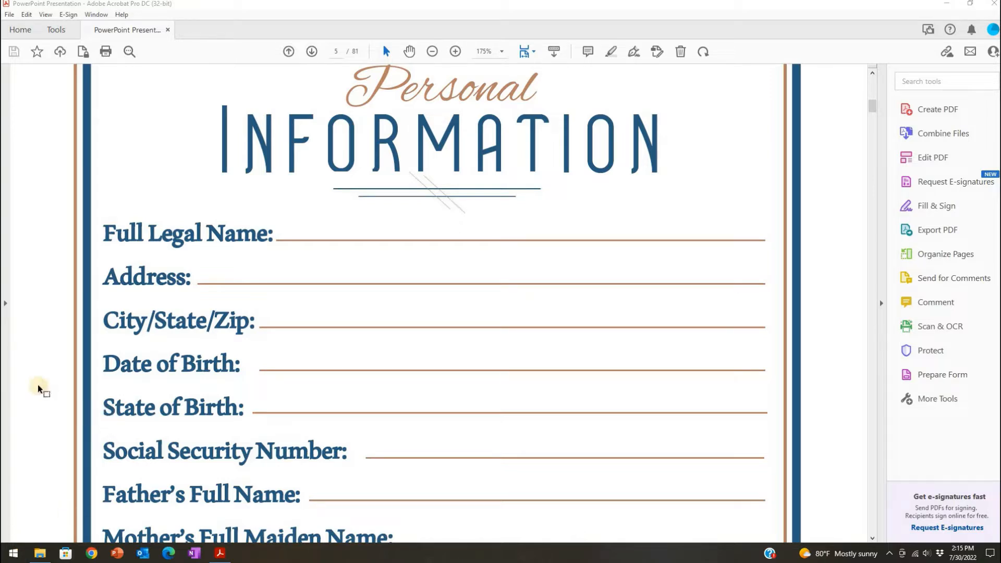
Try out the Full Legal Name field on the Personal Information page with a first name, and clear the entry.
{"action": "scroll", "coordinate": [37, 389], "scroll_direction": "up", "scroll_amount": 1}
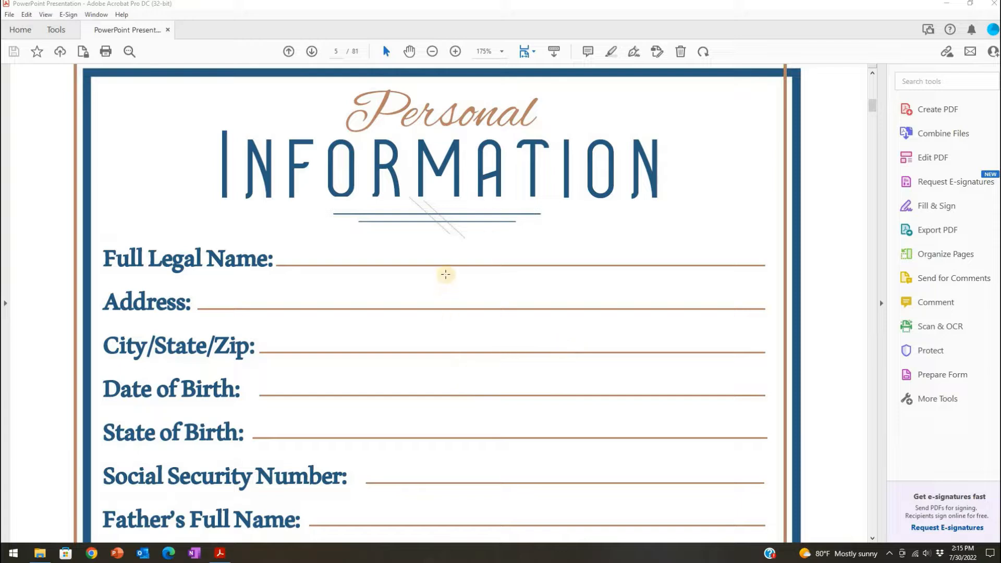
{"action": "left_click", "coordinate": [449, 255]}
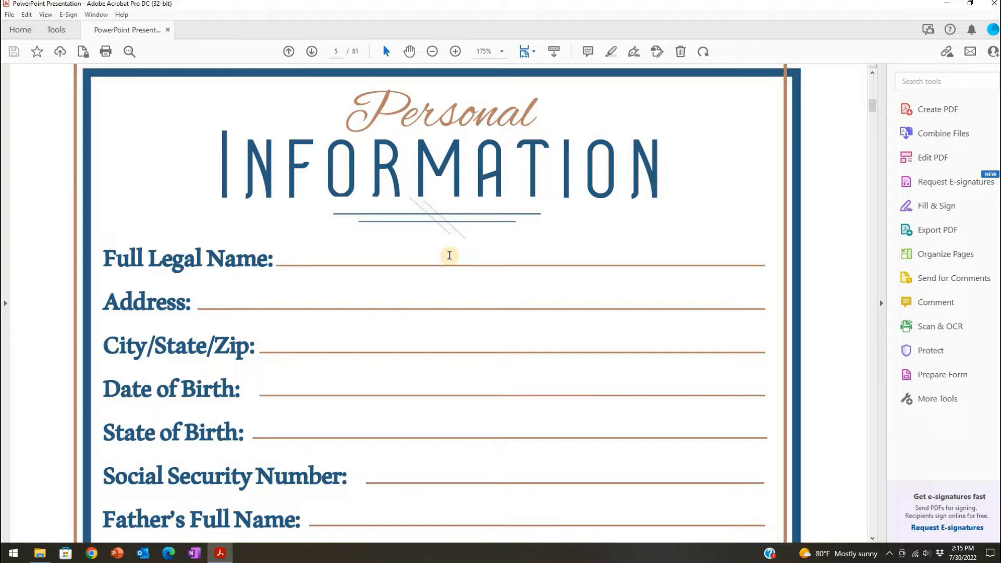
{"action": "type", "text": "Kimberly"}
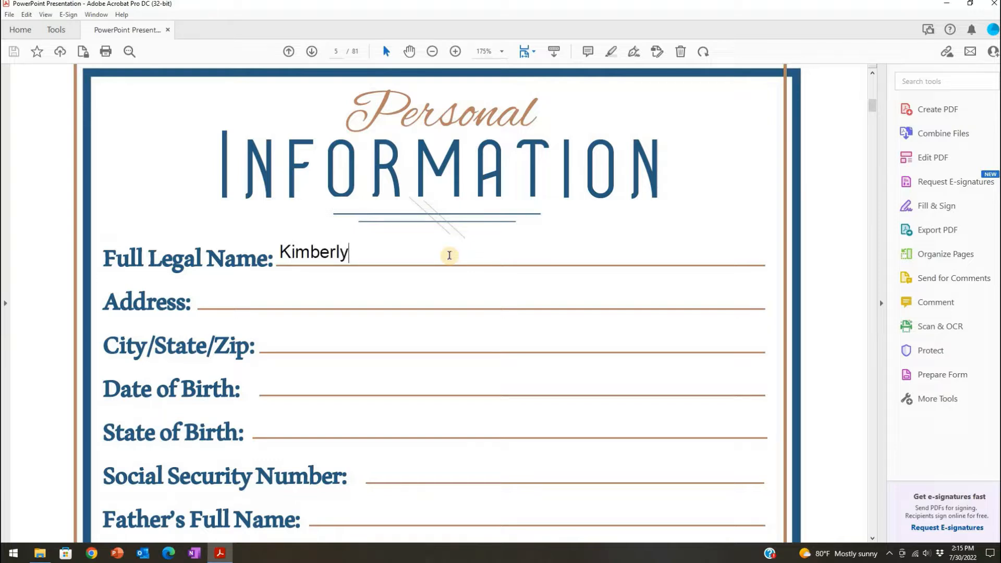
{"action": "key", "text": "BackSpace"}
{"action": "key", "text": "BackSpace"}
{"action": "key", "text": "BackSpace"}
{"action": "key", "text": "BackSpace"}
{"action": "key", "text": "BackSpace"}
{"action": "key", "text": "BackSpace"}
{"action": "key", "text": "BackSpace"}
{"action": "key", "text": "BackSpace"}
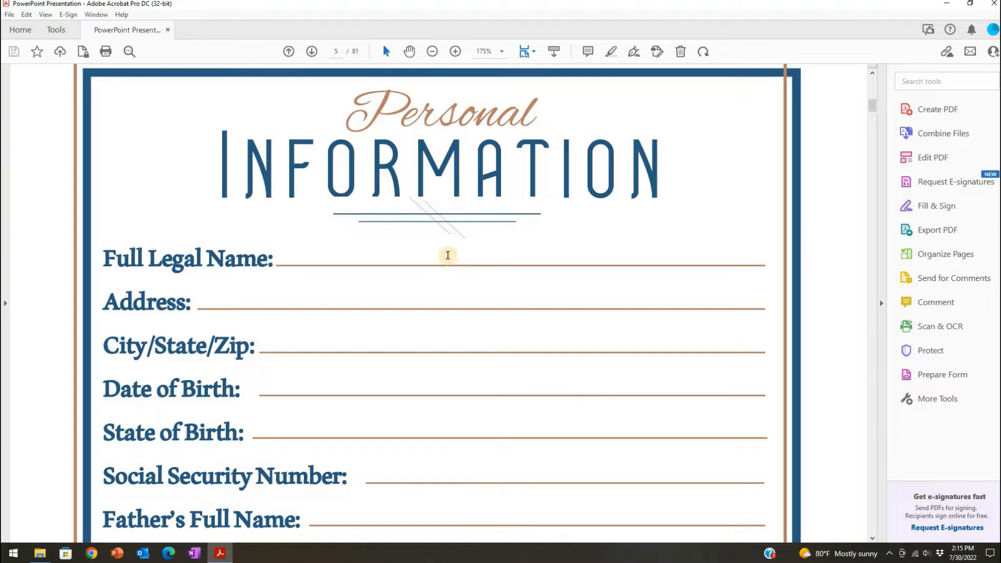
{"action": "scroll", "coordinate": [447, 254], "scroll_direction": "down", "scroll_amount": 7}
{"action": "scroll", "coordinate": [447, 255], "scroll_direction": "down", "scroll_amount": 4}
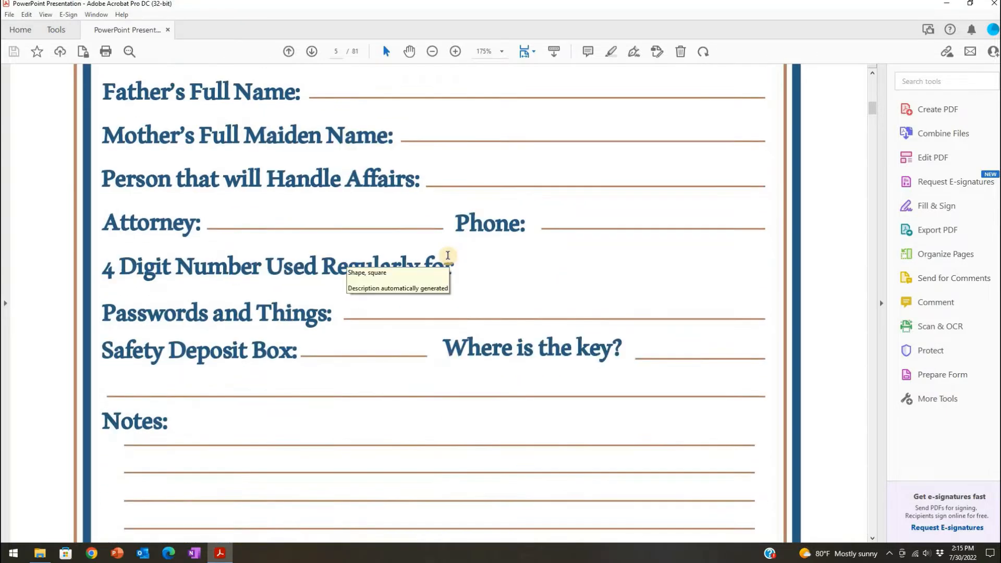
{"action": "scroll", "coordinate": [447, 255], "scroll_direction": "up", "scroll_amount": 2}
{"action": "scroll", "coordinate": [447, 255], "scroll_direction": "up", "scroll_amount": 9}
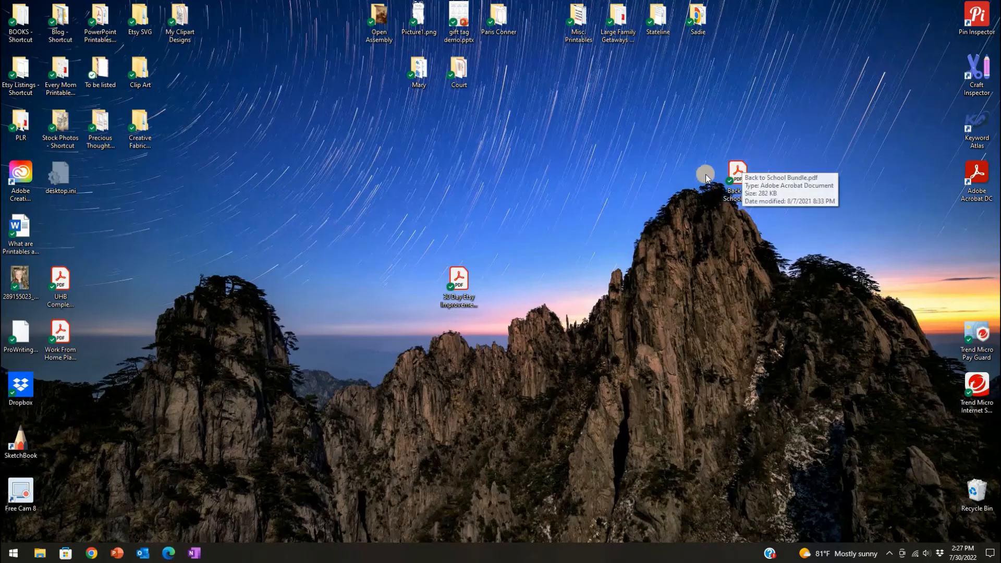
Open Back to School Bundle.pdf from the desktop in a maximized window and start Prepare Form on it with field auto detection on.
{"action": "double_click", "coordinate": [740, 170]}
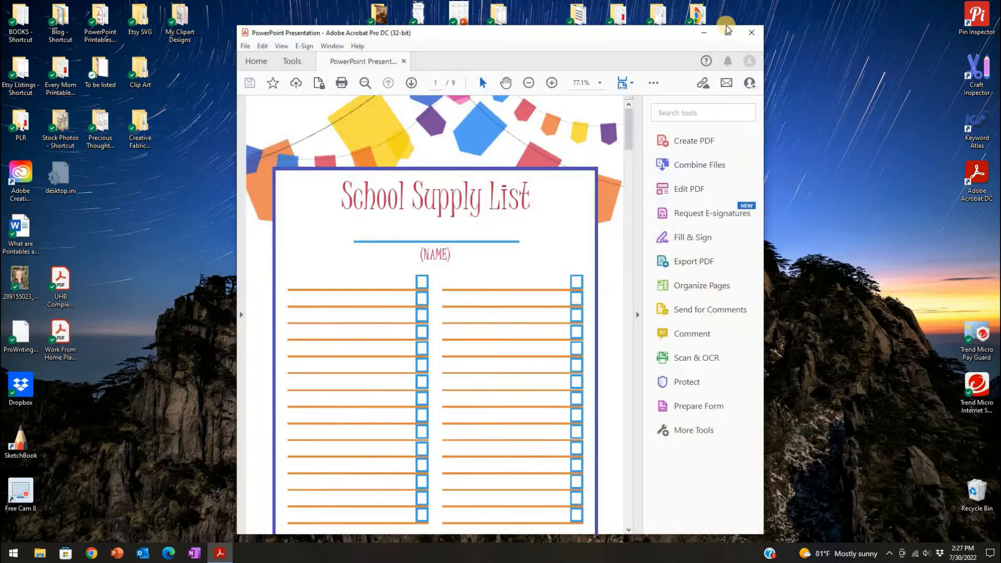
{"action": "left_click", "coordinate": [726, 29]}
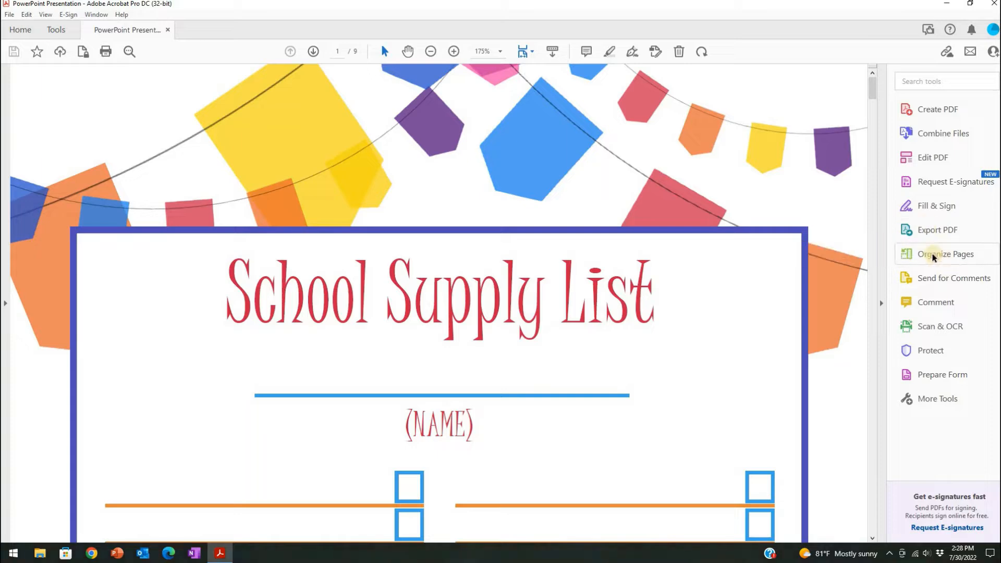
{"action": "left_click", "coordinate": [54, 31]}
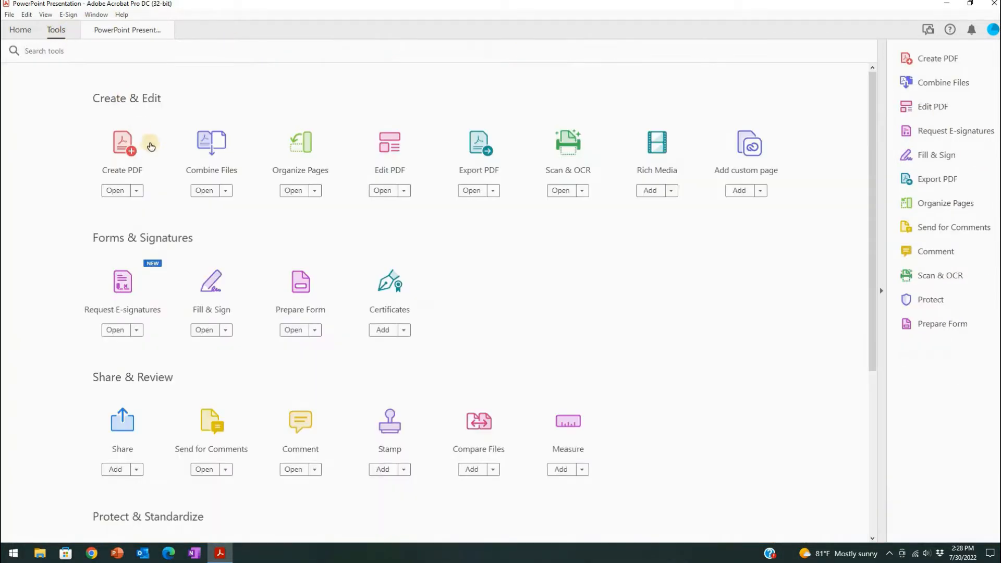
{"action": "left_click", "coordinate": [296, 291]}
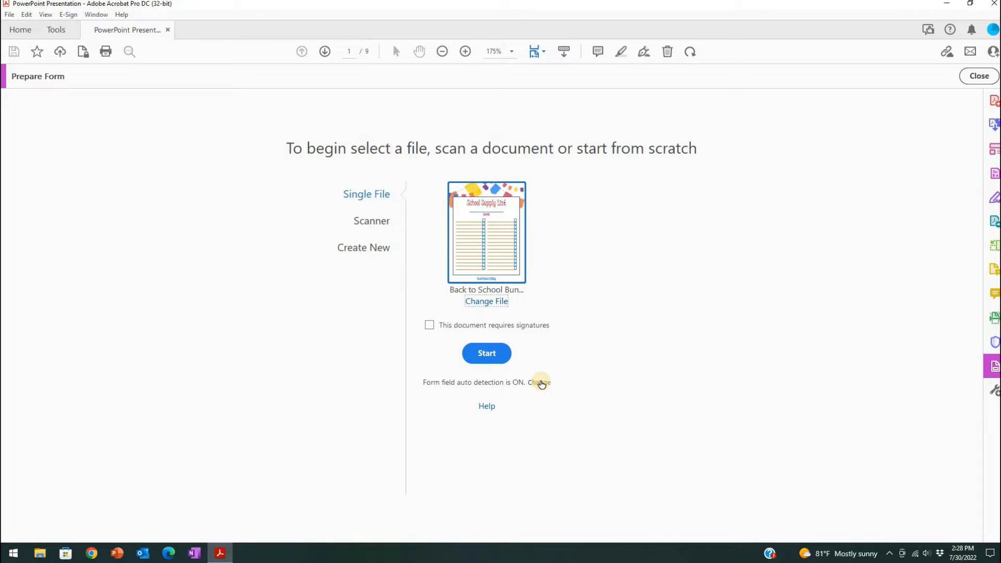
{"action": "left_click", "coordinate": [486, 354]}
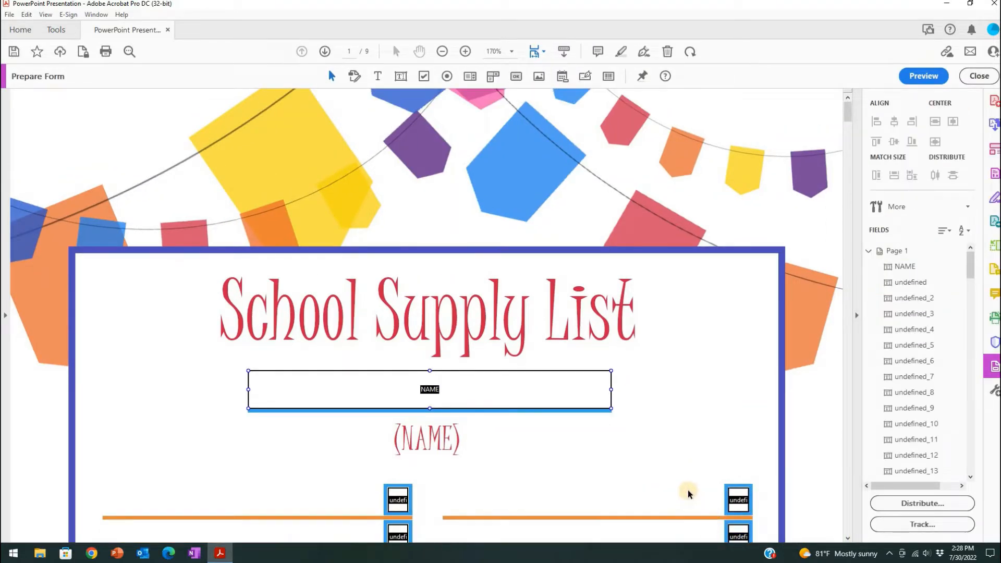
Examine the automatically detected form fields on the School Supply List, both school checklists and the first-day page.
{"action": "scroll", "coordinate": [688, 494], "scroll_direction": "down", "scroll_amount": 9}
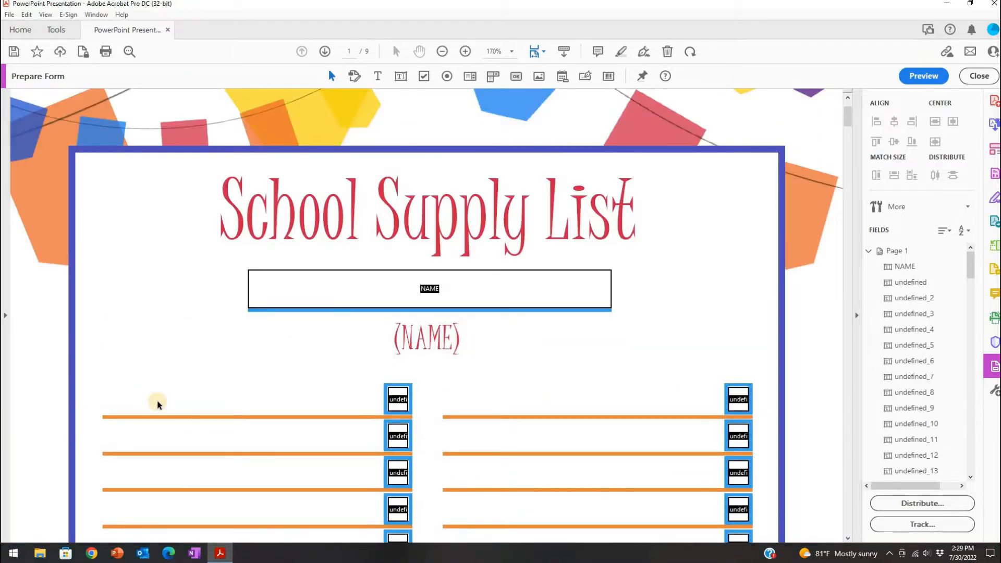
{"action": "left_click", "coordinate": [258, 293]}
{"action": "left_click", "coordinate": [605, 315]}
{"action": "left_click", "coordinate": [285, 297]}
{"action": "scroll", "coordinate": [740, 293], "scroll_direction": "down", "scroll_amount": 4}
{"action": "scroll", "coordinate": [742, 295], "scroll_direction": "down", "scroll_amount": 3}
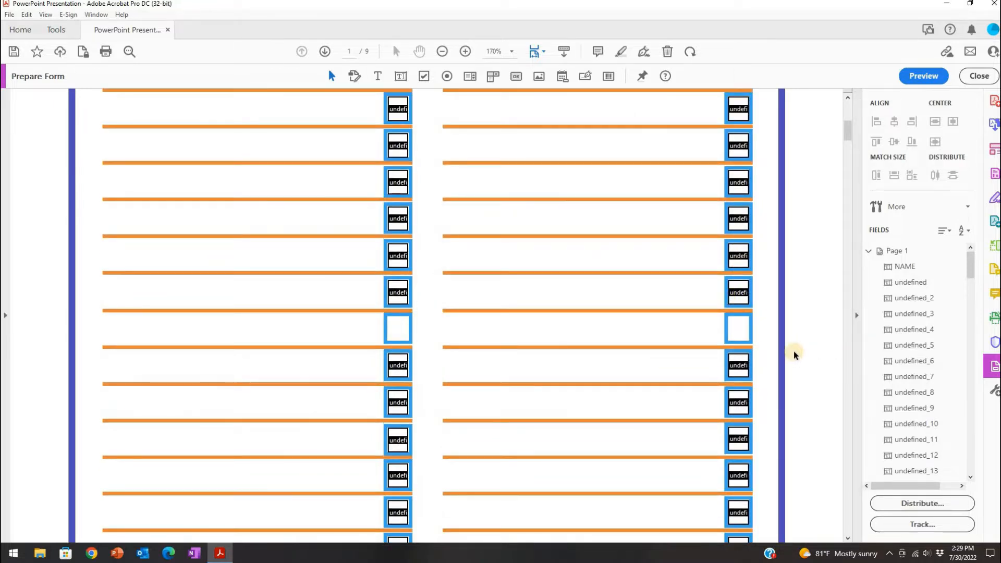
{"action": "scroll", "coordinate": [793, 353], "scroll_direction": "down", "scroll_amount": 10}
{"action": "scroll", "coordinate": [793, 351], "scroll_direction": "down", "scroll_amount": 14}
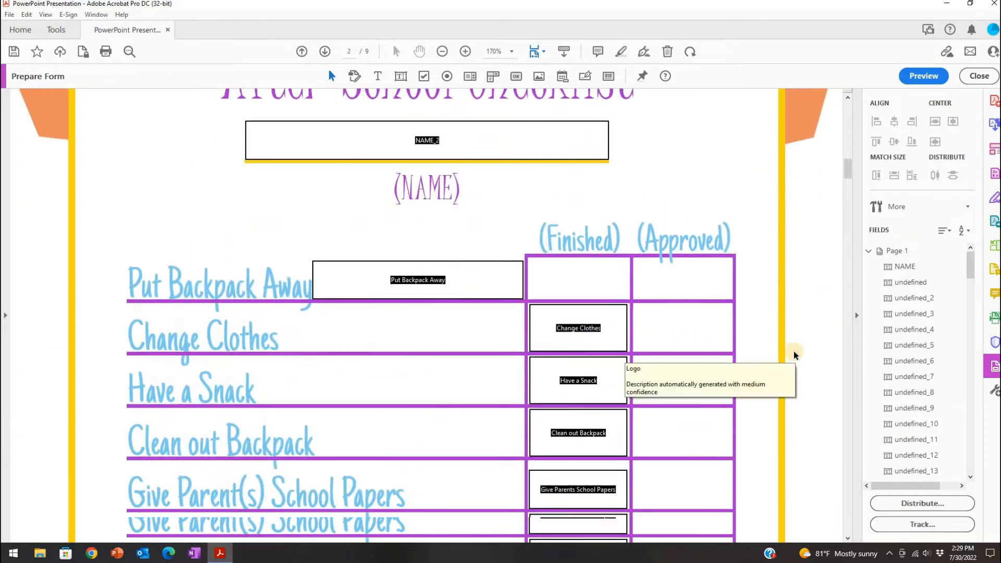
{"action": "scroll", "coordinate": [793, 352], "scroll_direction": "down", "scroll_amount": 13}
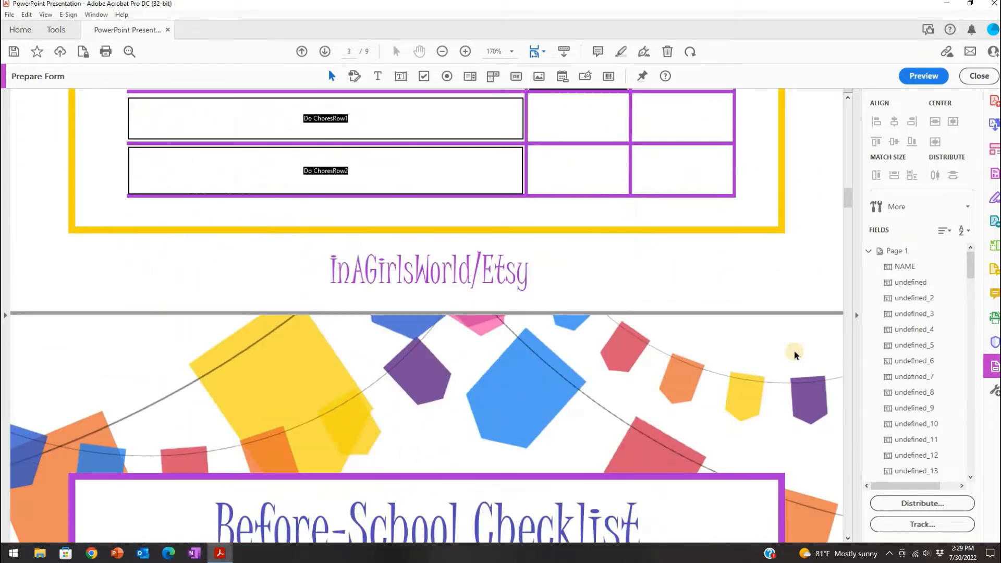
{"action": "scroll", "coordinate": [794, 351], "scroll_direction": "down", "scroll_amount": 5}
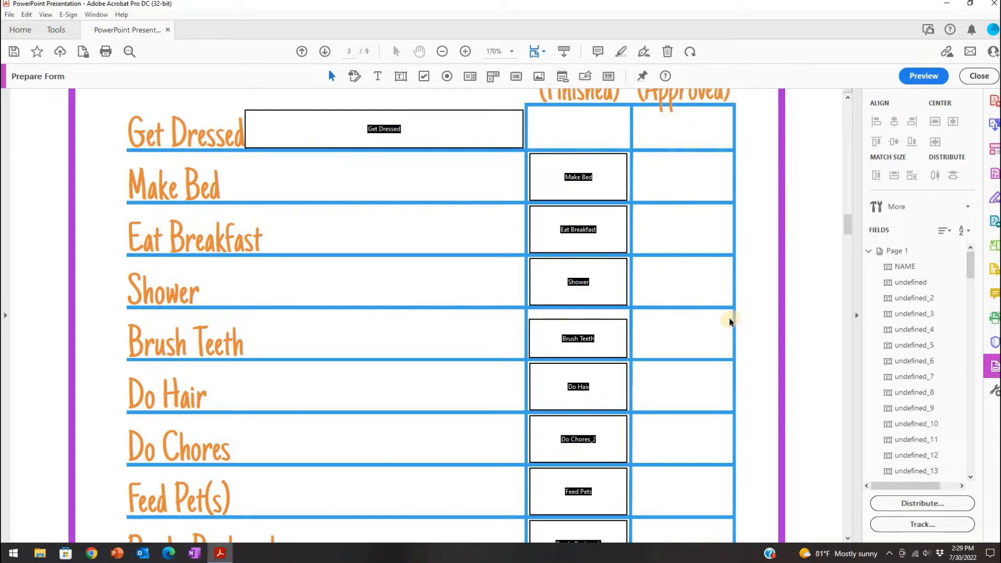
{"action": "scroll", "coordinate": [730, 322], "scroll_direction": "down", "scroll_amount": 1}
{"action": "scroll", "coordinate": [729, 322], "scroll_direction": "down", "scroll_amount": 15}
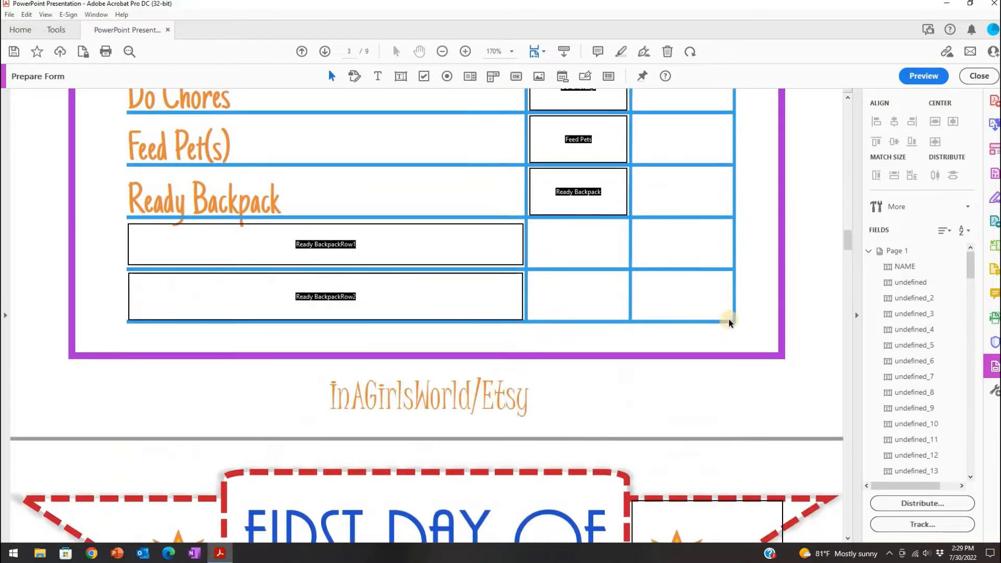
{"action": "scroll", "coordinate": [730, 323], "scroll_direction": "down", "scroll_amount": 6}
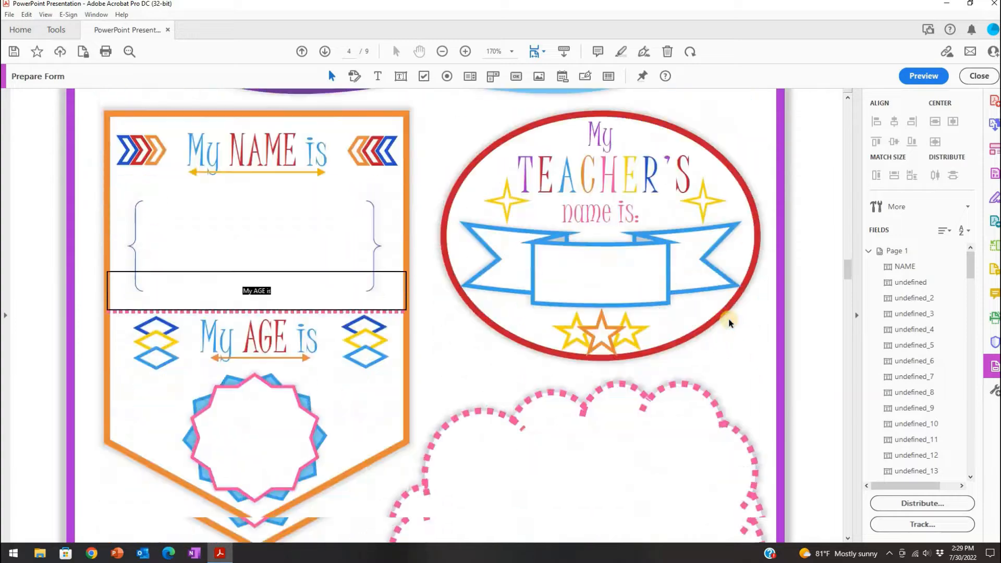
{"action": "scroll", "coordinate": [730, 322], "scroll_direction": "up", "scroll_amount": 7}
{"action": "left_click_drag", "start_coordinate": [847, 254], "coordinate": [848, 104]}
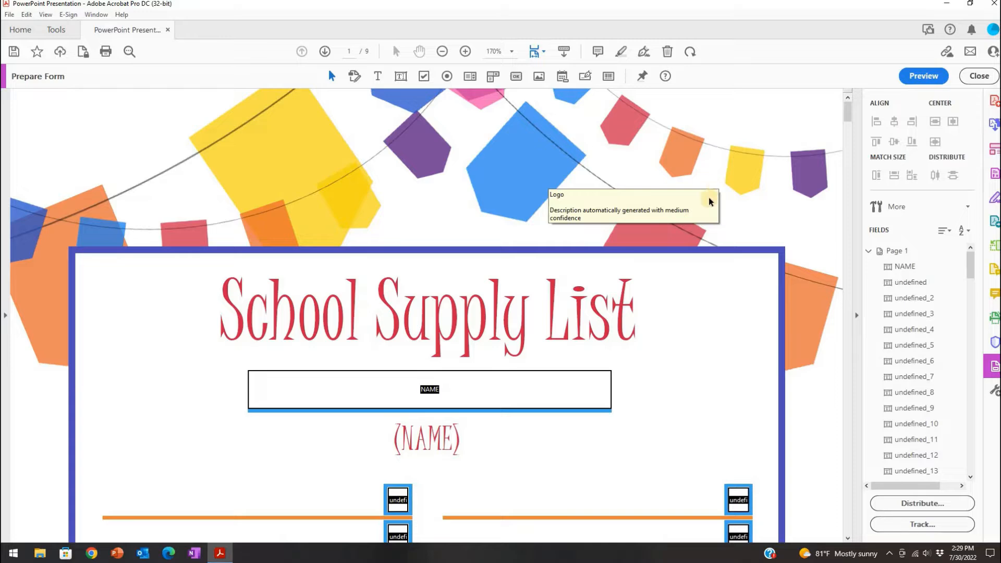
Compare the field names of the name boxes on the School Supply List and After-School Checklist pages.
{"action": "scroll", "coordinate": [709, 198], "scroll_direction": "down", "scroll_amount": 4}
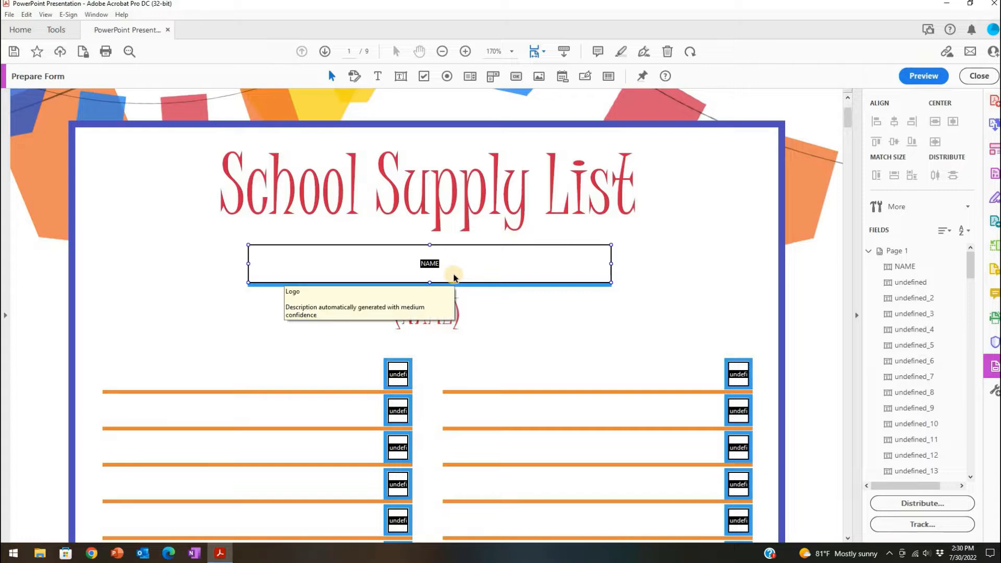
{"action": "scroll", "coordinate": [480, 214], "scroll_direction": "down", "scroll_amount": 2}
{"action": "left_click", "coordinate": [480, 213]}
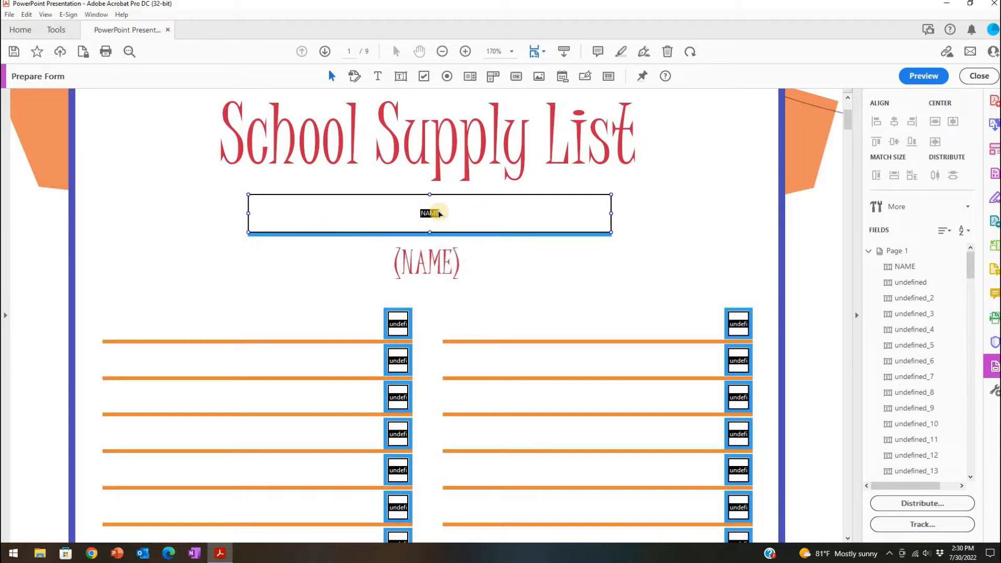
{"action": "scroll", "coordinate": [441, 215], "scroll_direction": "down", "scroll_amount": 6}
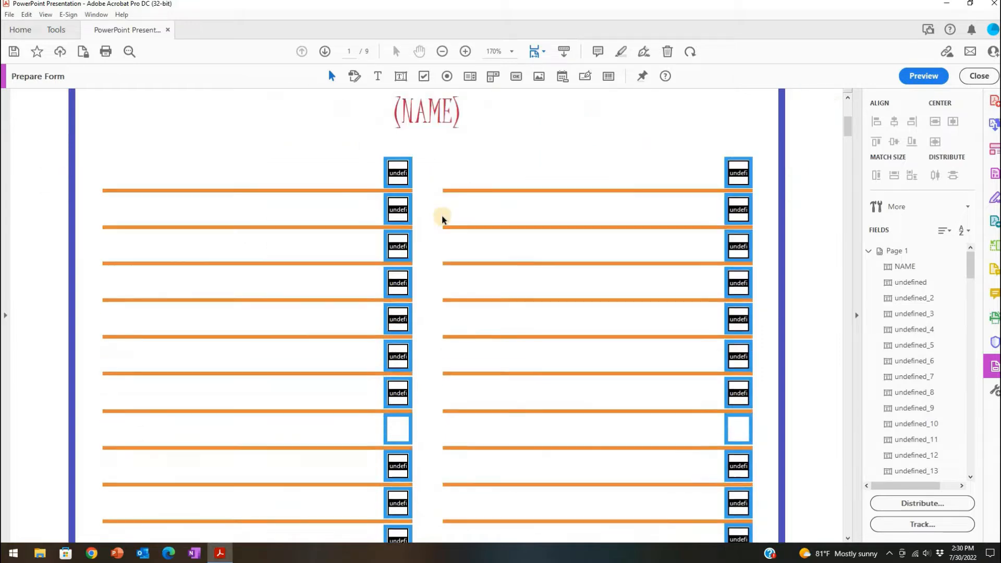
{"action": "scroll", "coordinate": [441, 219], "scroll_direction": "down", "scroll_amount": 10}
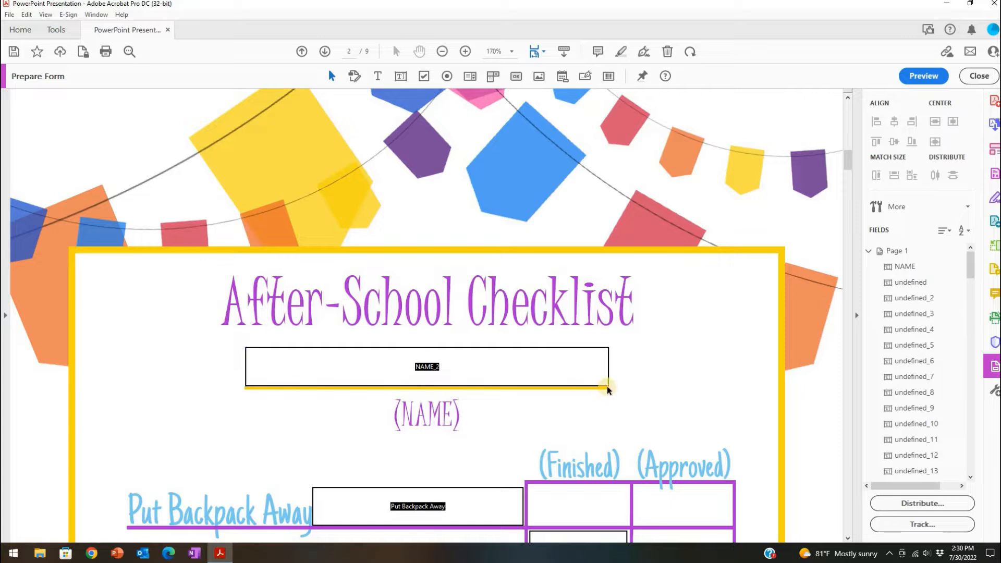
{"action": "left_click", "coordinate": [430, 365]}
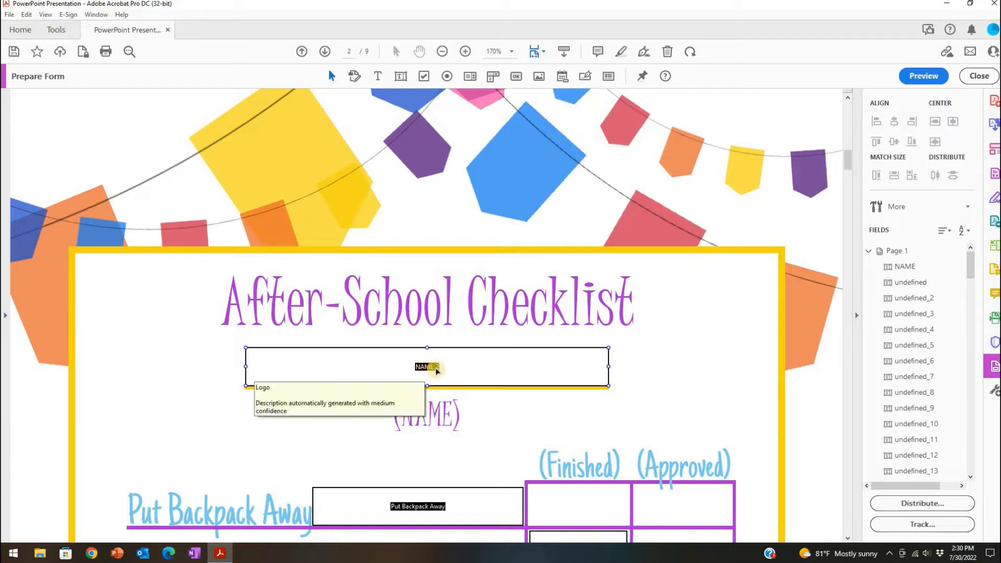
{"action": "scroll", "coordinate": [441, 368], "scroll_direction": "up", "scroll_amount": 15}
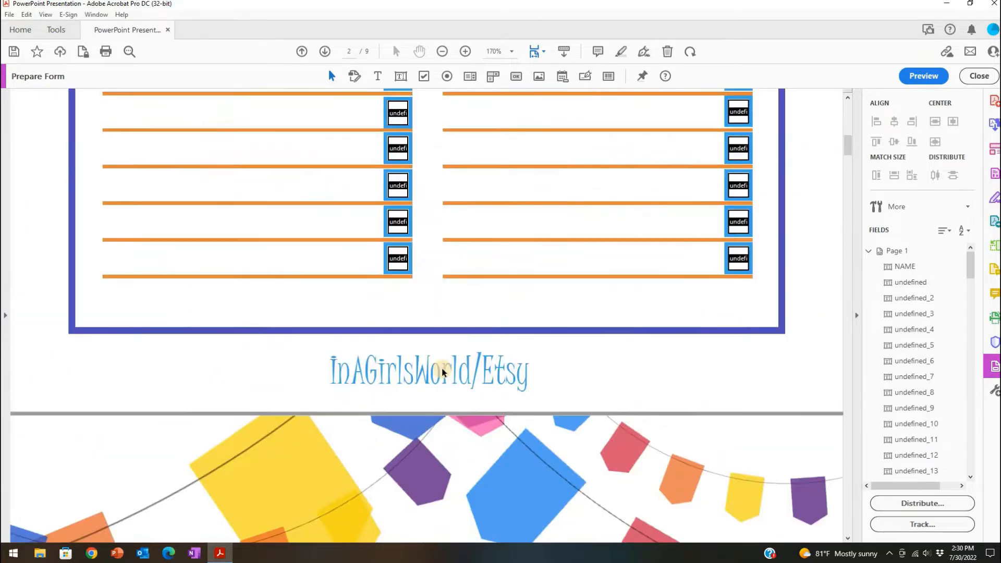
{"action": "scroll", "coordinate": [442, 363], "scroll_direction": "up", "scroll_amount": 5}
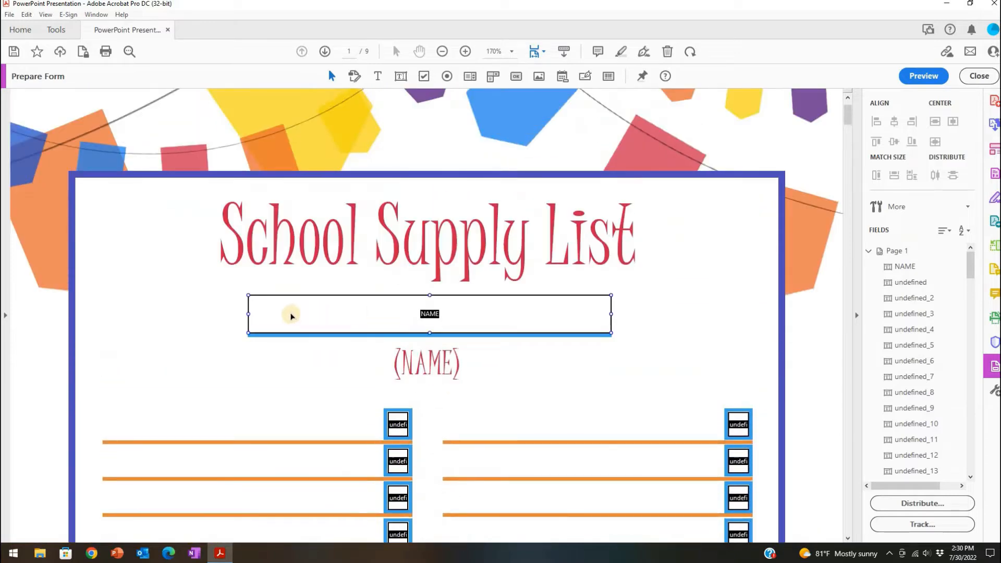
Preview the form and enter a first name in the School Supply List's name field.
{"action": "left_click", "coordinate": [910, 75]}
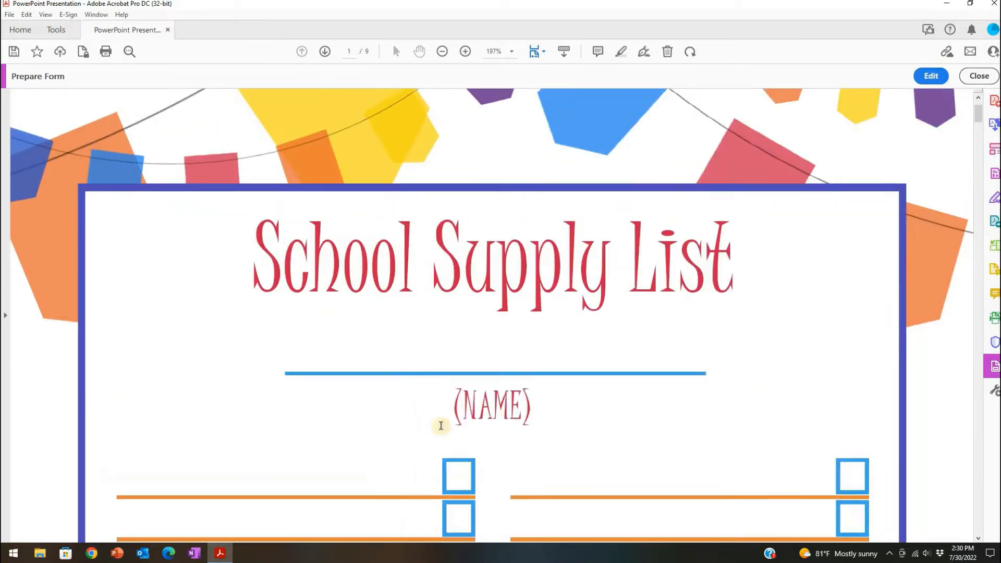
{"action": "left_click", "coordinate": [342, 356]}
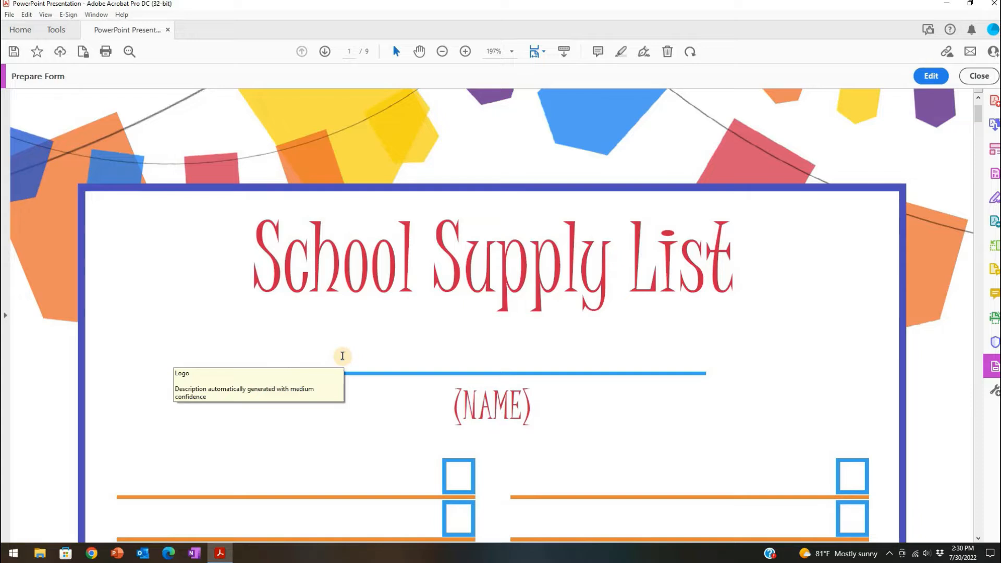
{"action": "type", "text": "Kimberly"}
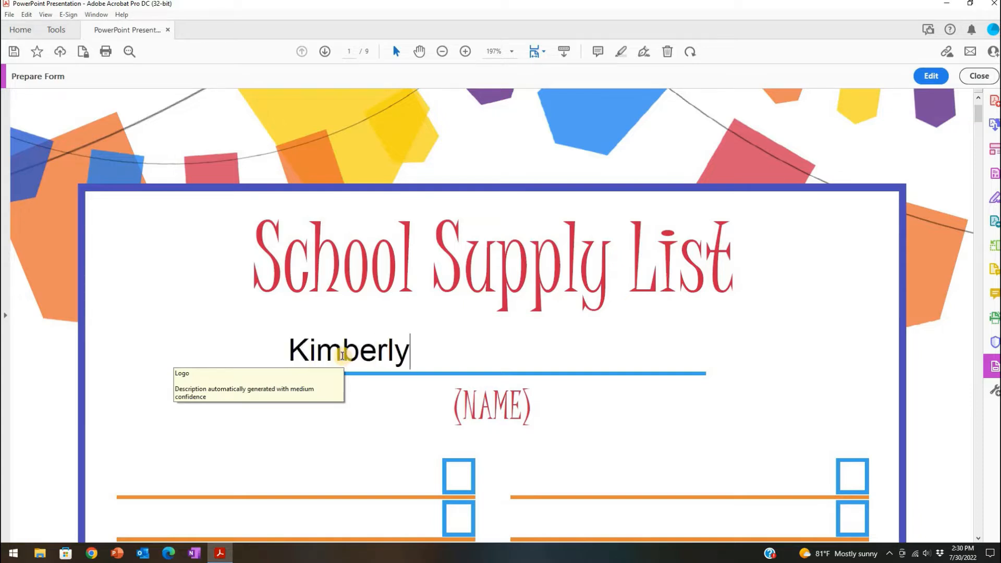
Check in the preview whether the entered name carries over to the After-School Checklist's name field.
{"action": "scroll", "coordinate": [345, 357], "scroll_direction": "down", "scroll_amount": 5}
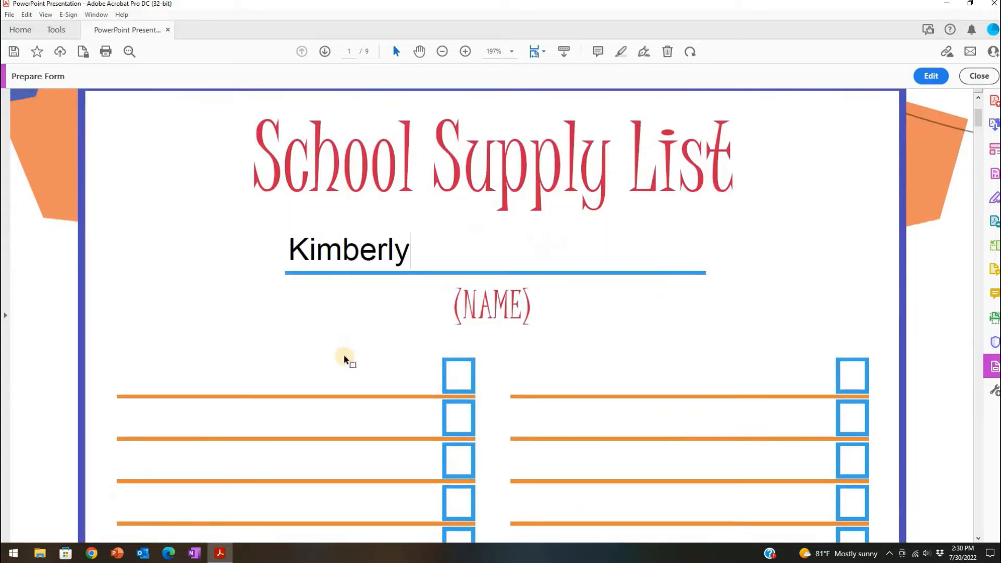
{"action": "scroll", "coordinate": [344, 359], "scroll_direction": "down", "scroll_amount": 3}
{"action": "scroll", "coordinate": [386, 201], "scroll_direction": "up", "scroll_amount": 3}
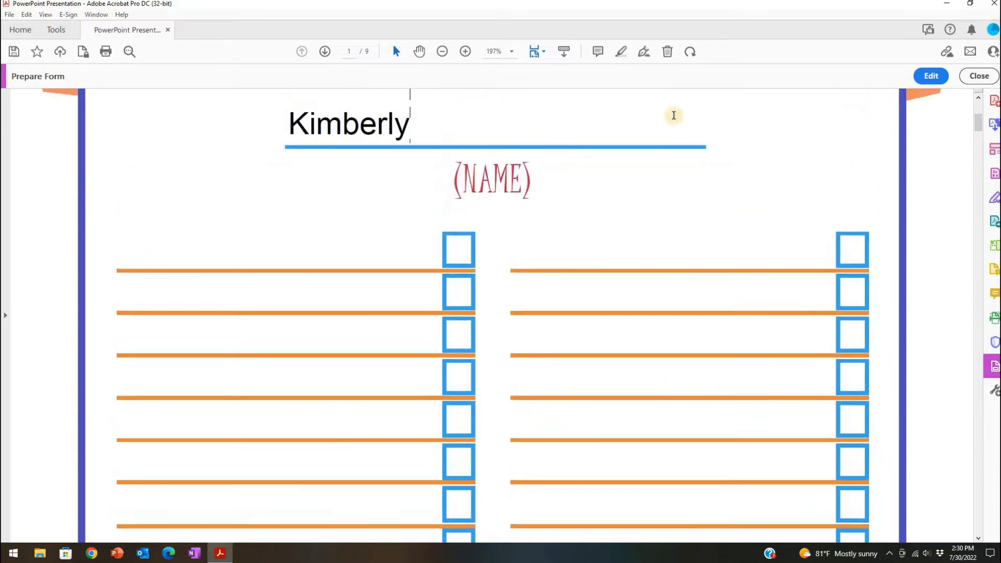
{"action": "scroll", "coordinate": [636, 250], "scroll_direction": "down", "scroll_amount": 10}
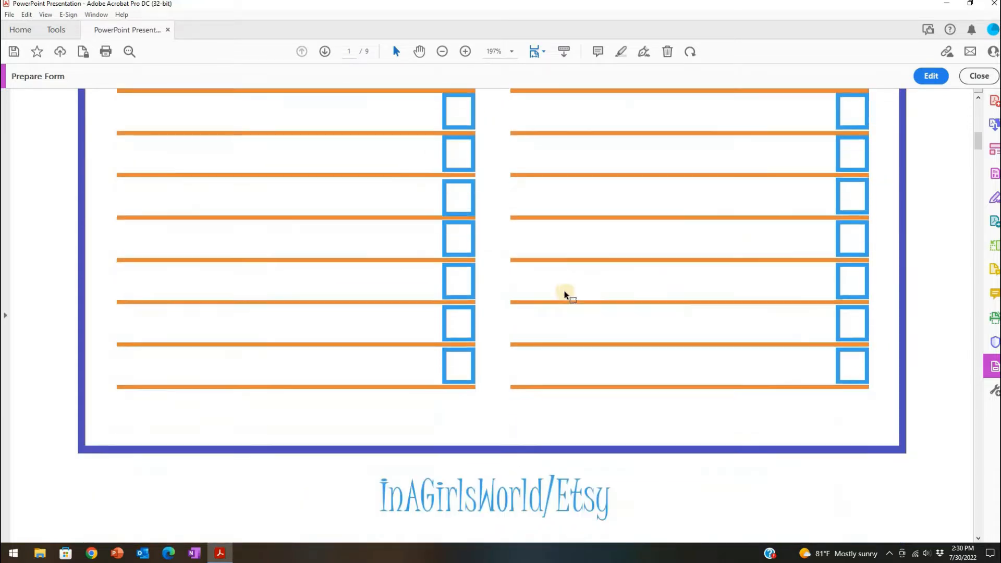
{"action": "scroll", "coordinate": [347, 429], "scroll_direction": "down", "scroll_amount": 6}
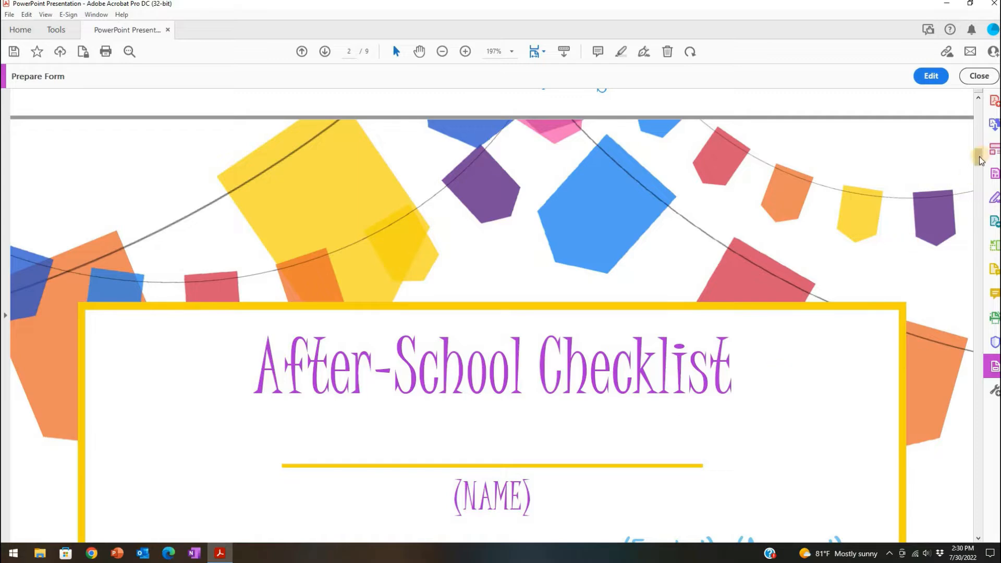
{"action": "left_click", "coordinate": [981, 118]}
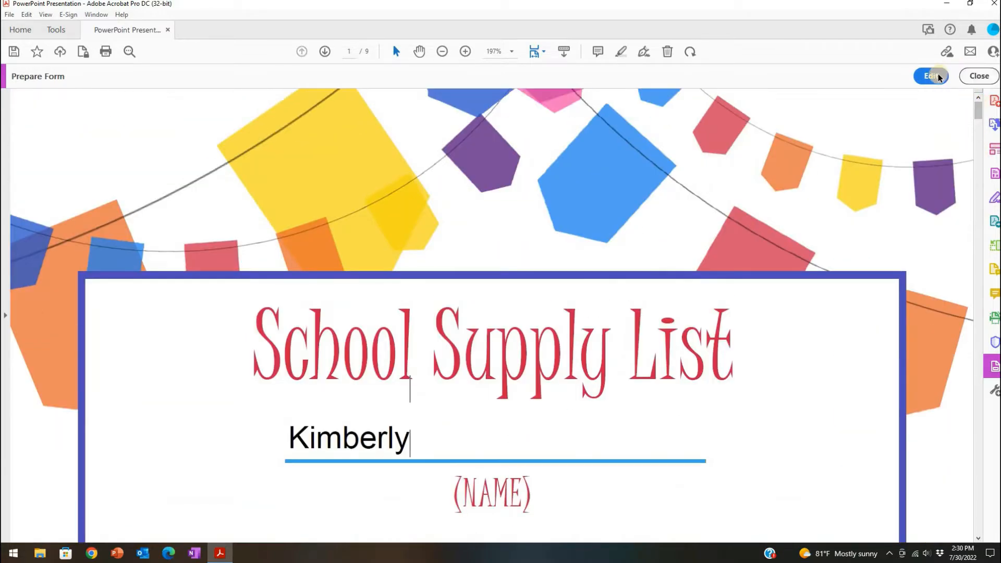
Return from the preview to form editing and inspect the name field on the School Supply List.
{"action": "left_click", "coordinate": [931, 76]}
{"action": "left_click", "coordinate": [423, 392]}
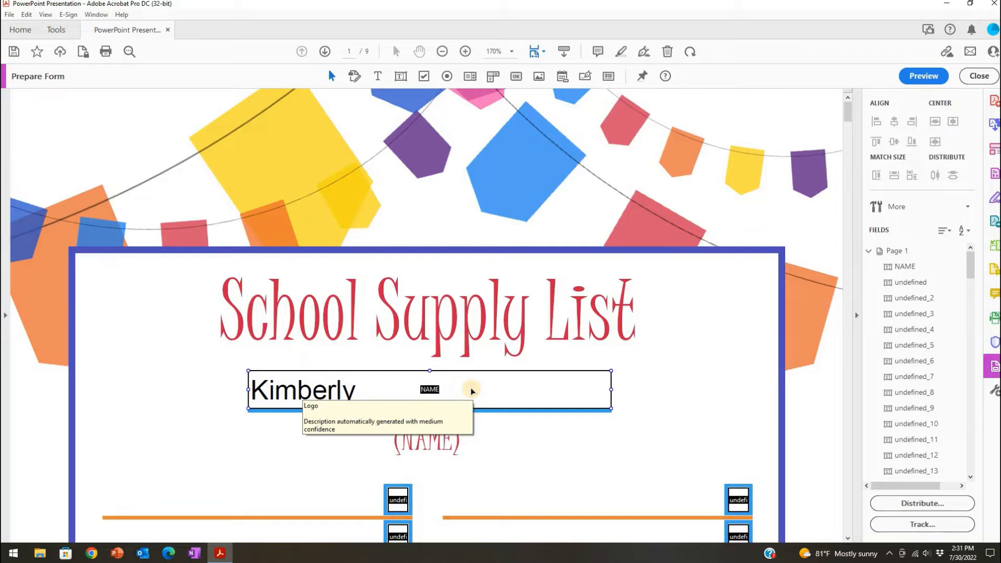
{"action": "scroll", "coordinate": [471, 389], "scroll_direction": "down", "scroll_amount": 1}
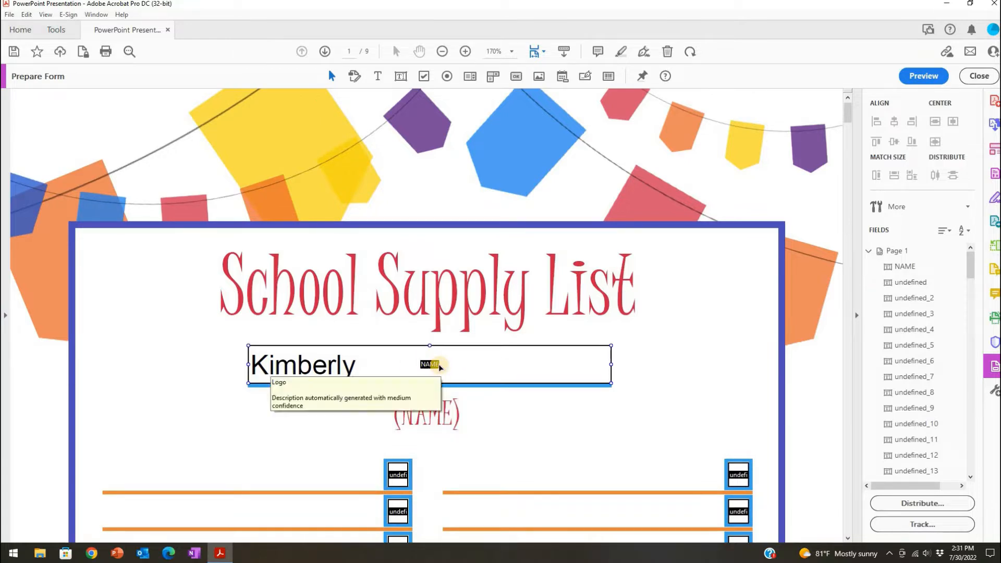
{"action": "scroll", "coordinate": [439, 364], "scroll_direction": "down", "scroll_amount": 3}
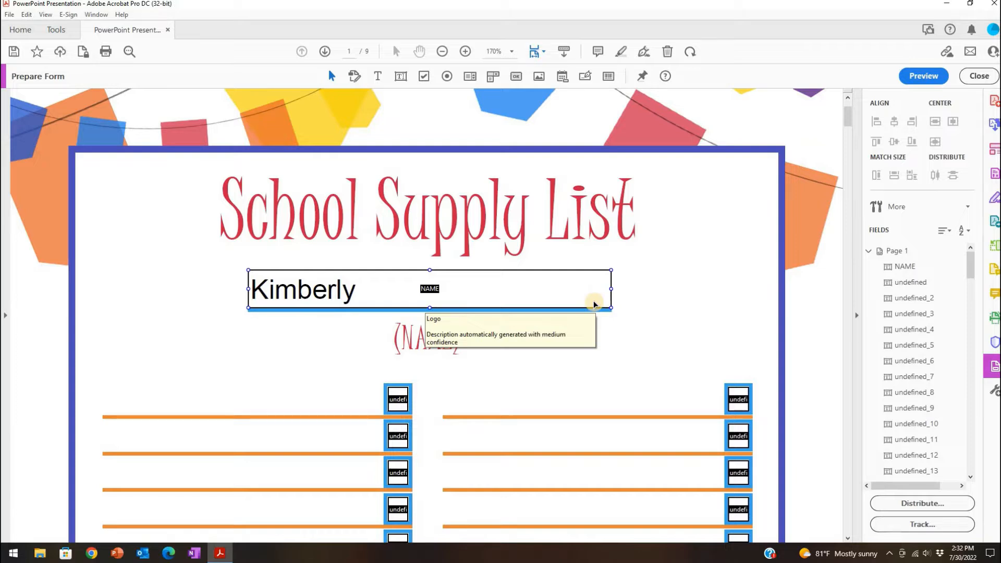
{"action": "left_click", "coordinate": [412, 313]}
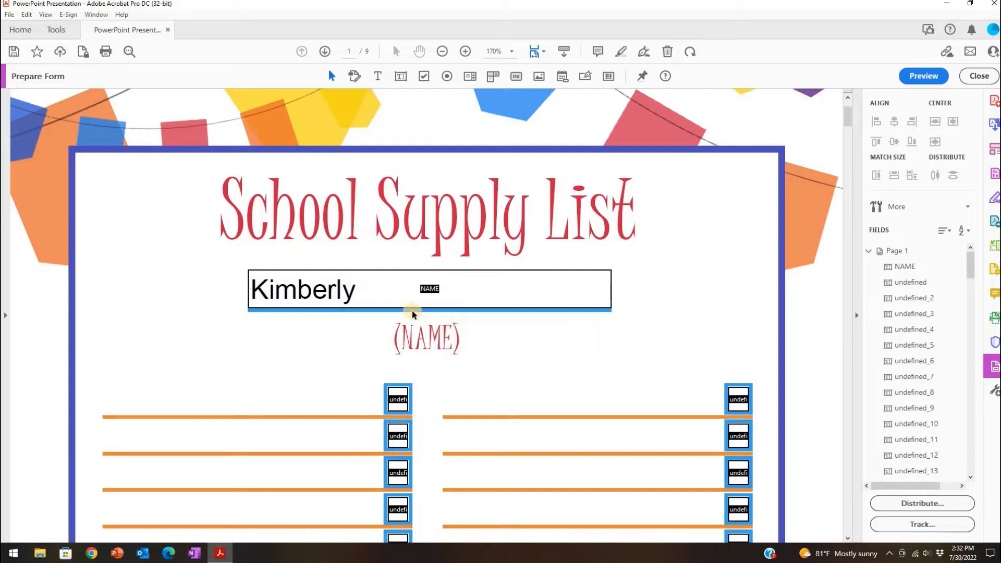
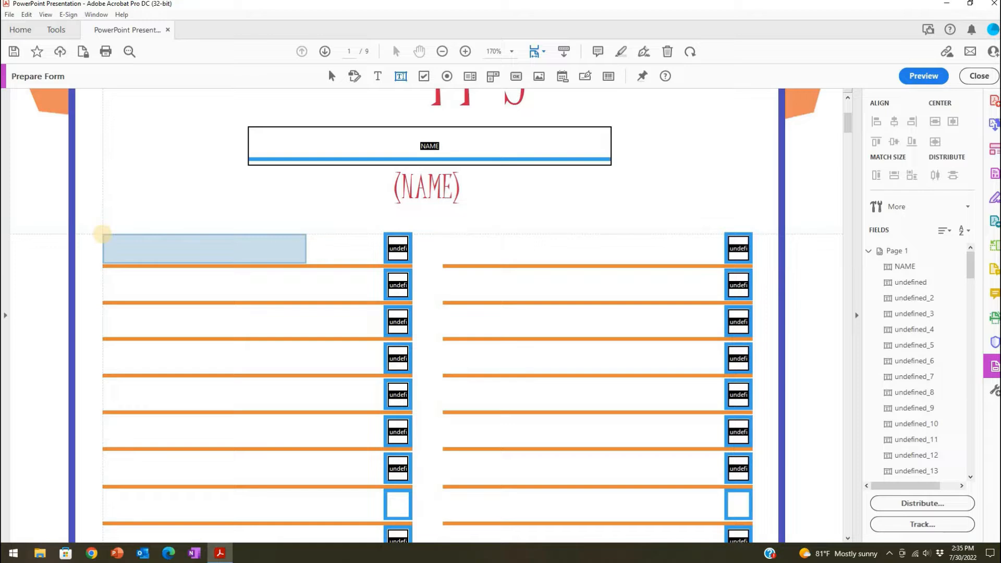
Place a text field on the first line of the supply list's left column and widen it to reach the checkbox square.
{"action": "left_click_drag", "start_coordinate": [103, 240], "coordinate": [102, 233]}
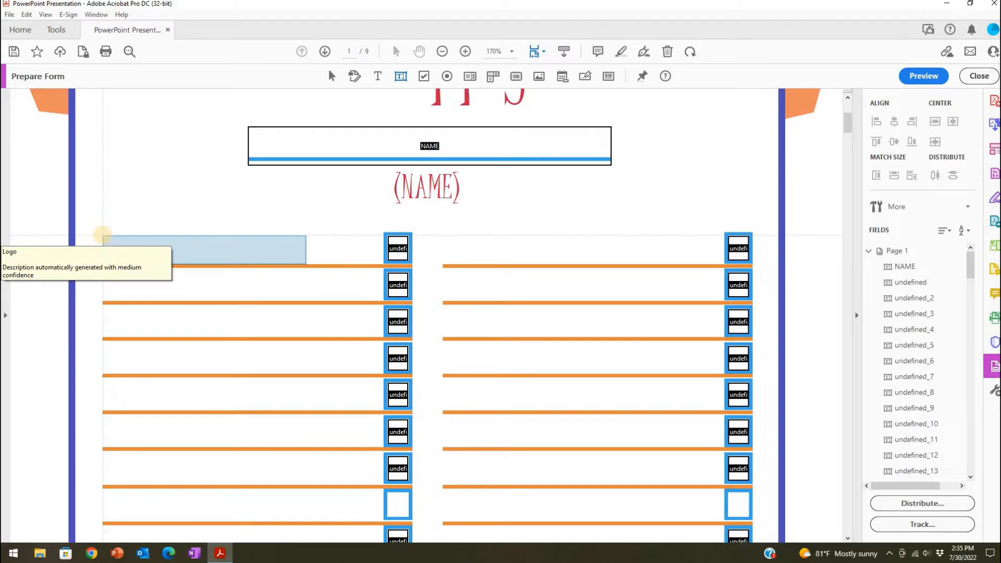
{"action": "left_click_drag", "start_coordinate": [103, 234], "coordinate": [101, 233]}
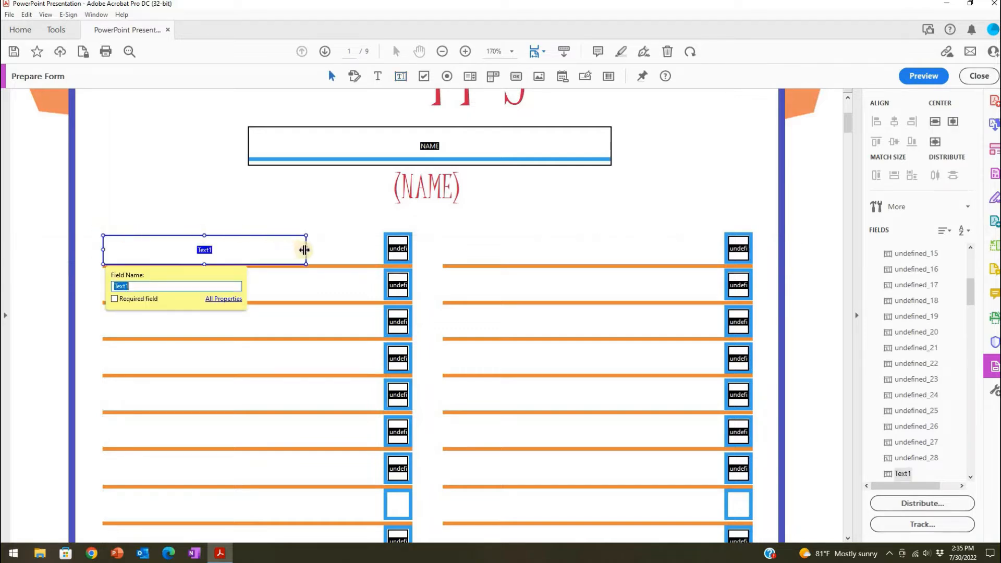
{"action": "left_click_drag", "start_coordinate": [304, 250], "coordinate": [381, 248]}
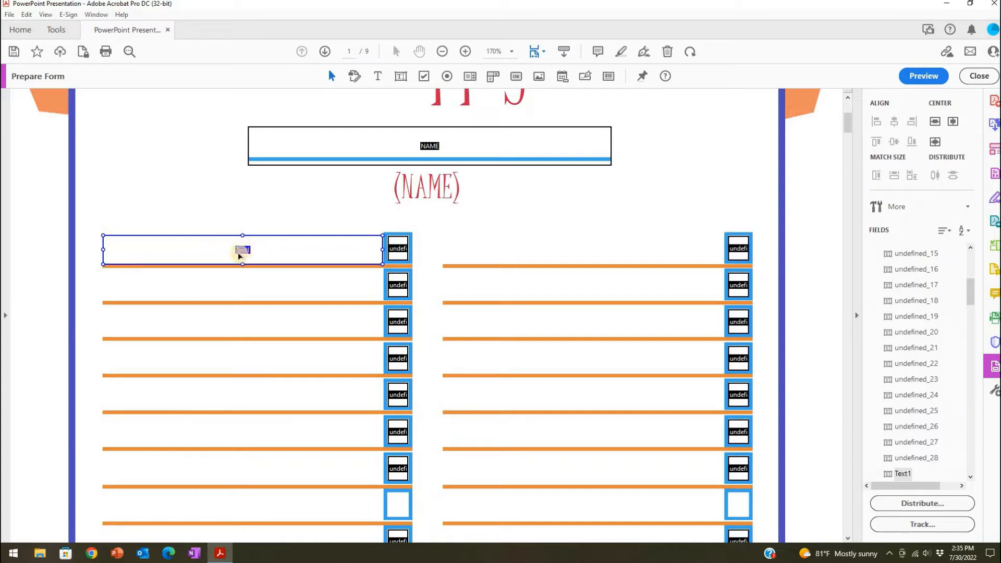
Add text fields on the second and third lines of the left column, each widened to reach its checkbox square.
{"action": "left_click", "coordinate": [399, 76]}
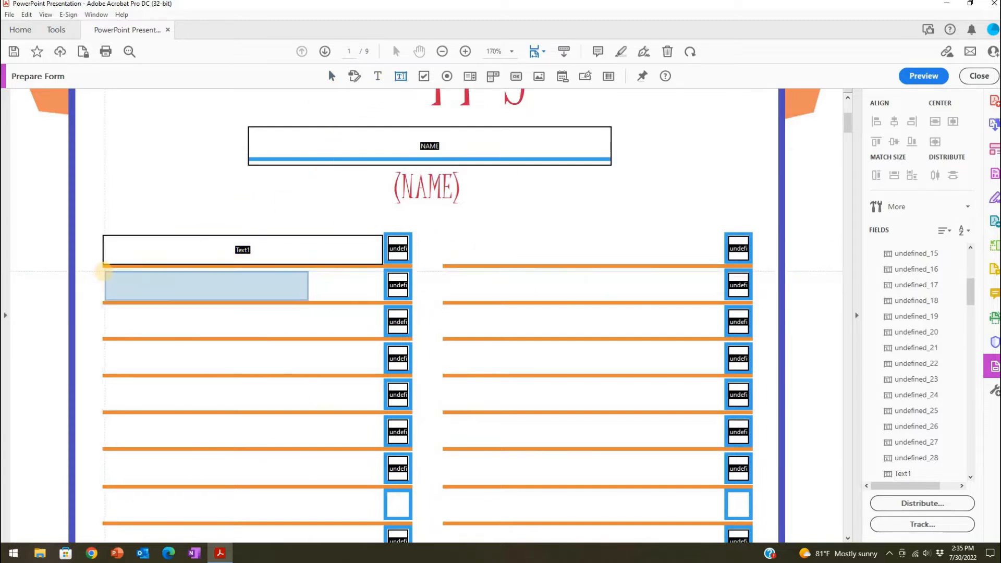
{"action": "left_click", "coordinate": [102, 271]}
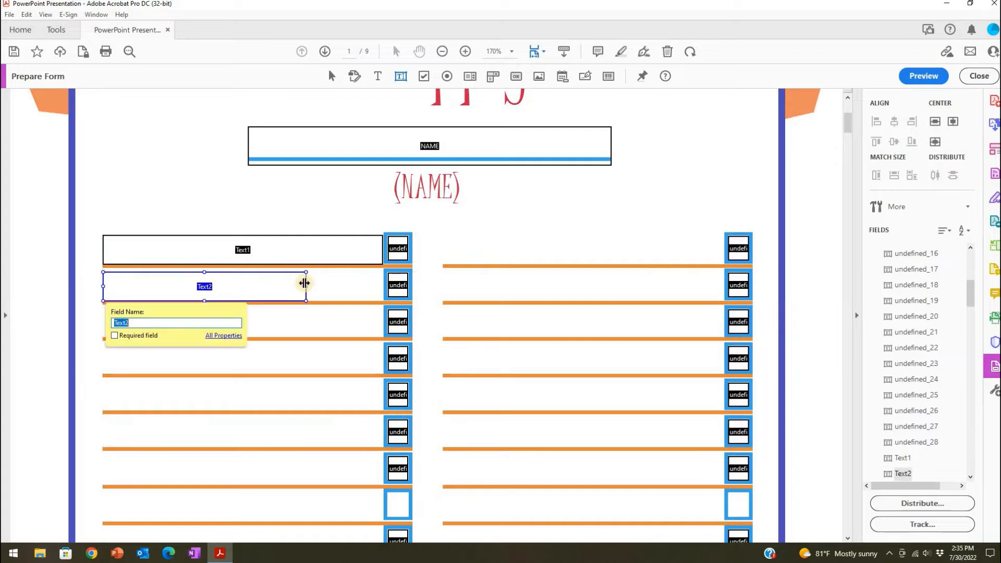
{"action": "left_click_drag", "start_coordinate": [323, 284], "coordinate": [379, 283]}
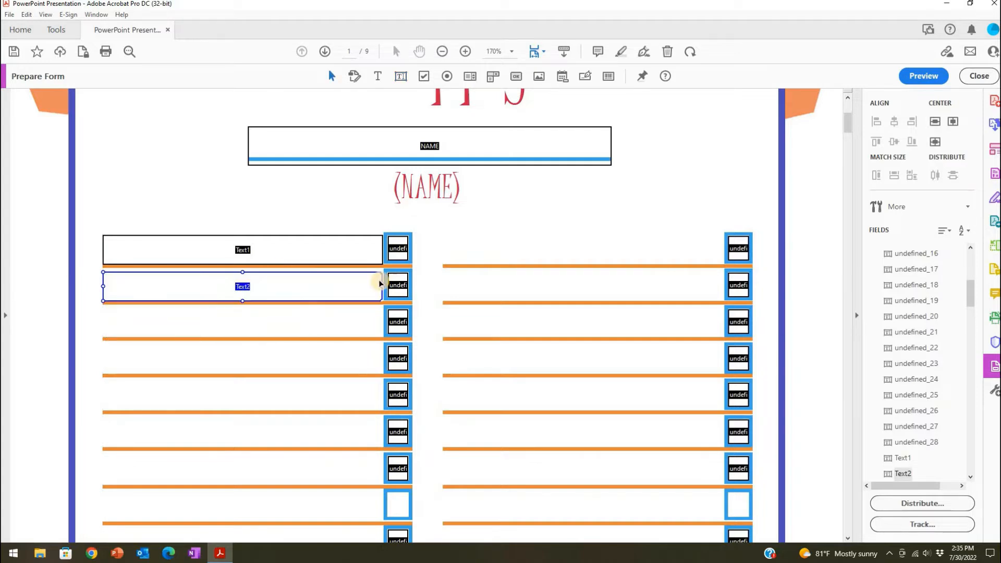
{"action": "left_click", "coordinate": [397, 78]}
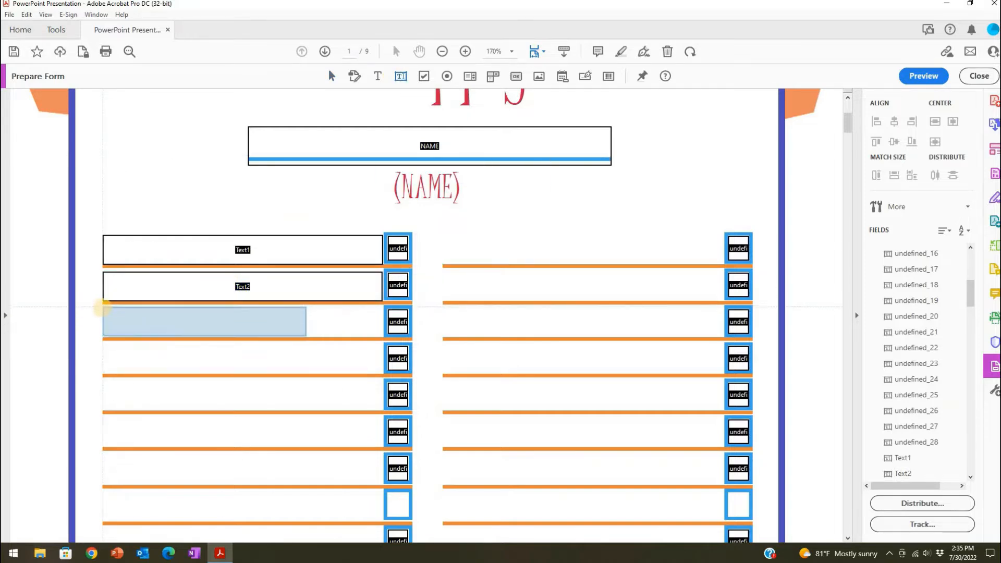
{"action": "left_click", "coordinate": [102, 308]}
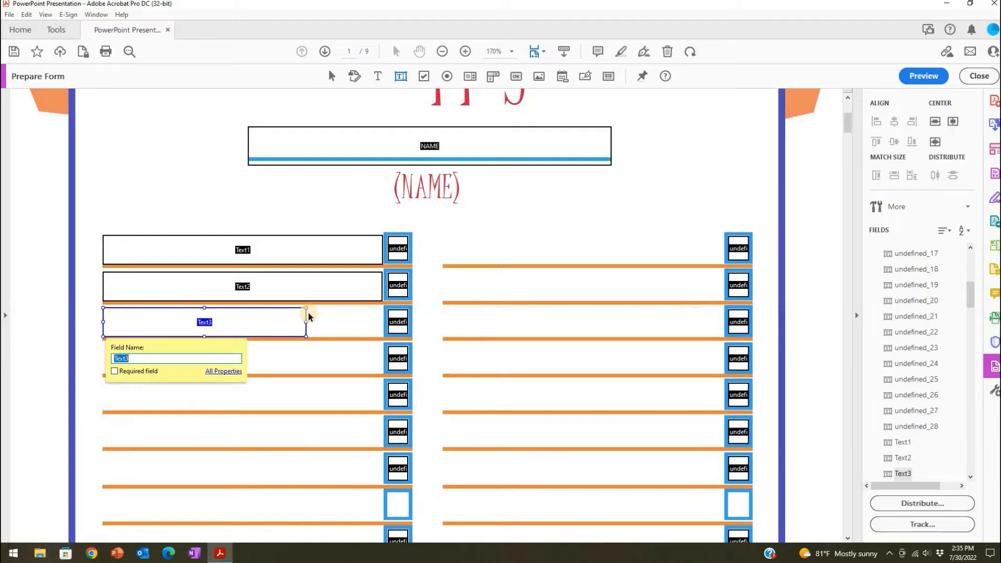
{"action": "left_click_drag", "start_coordinate": [305, 322], "coordinate": [380, 322]}
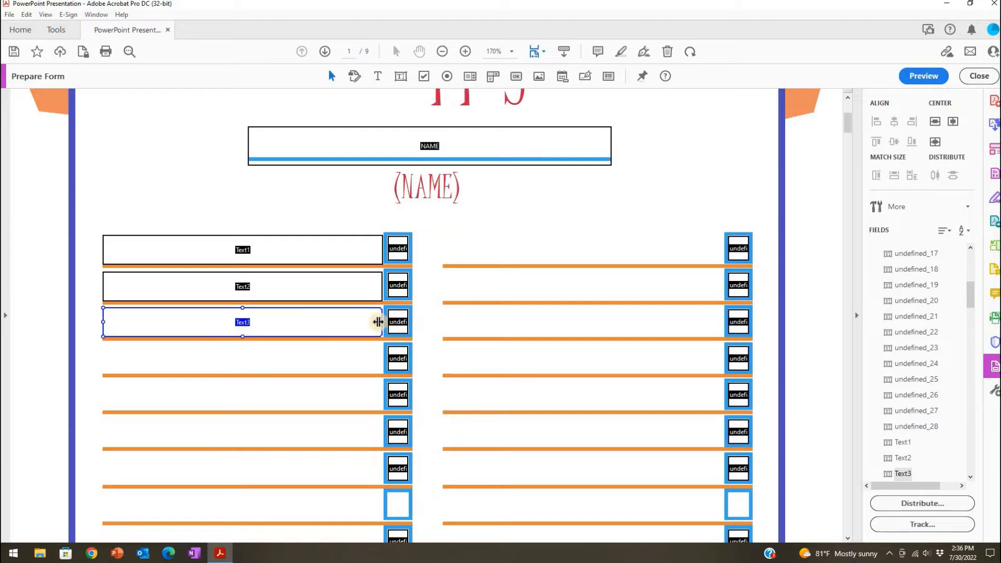
{"action": "left_click", "coordinate": [261, 273], "text": "ctrl"}
{"action": "scroll", "coordinate": [927, 377], "scroll_direction": "down", "scroll_amount": 10}
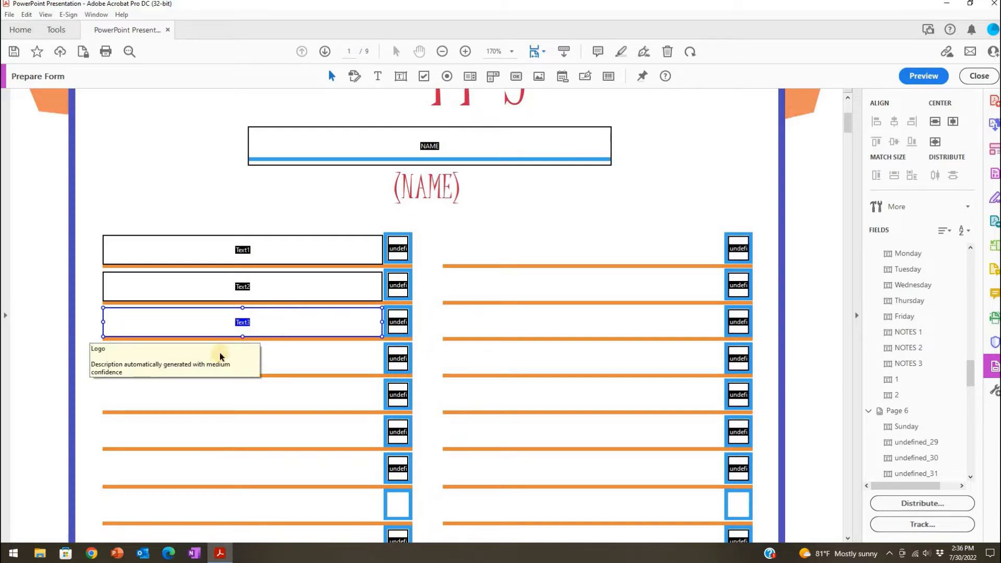
{"action": "left_click", "coordinate": [290, 279], "text": "shift"}
{"action": "scroll", "coordinate": [302, 240], "scroll_direction": "up", "scroll_amount": 2}
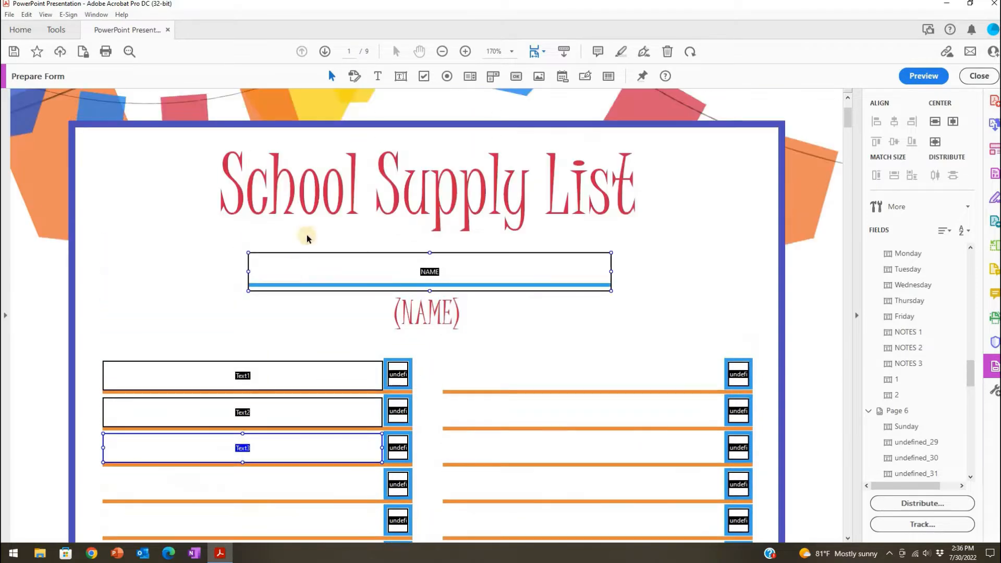
{"action": "scroll", "coordinate": [667, 176], "scroll_direction": "down", "scroll_amount": 1}
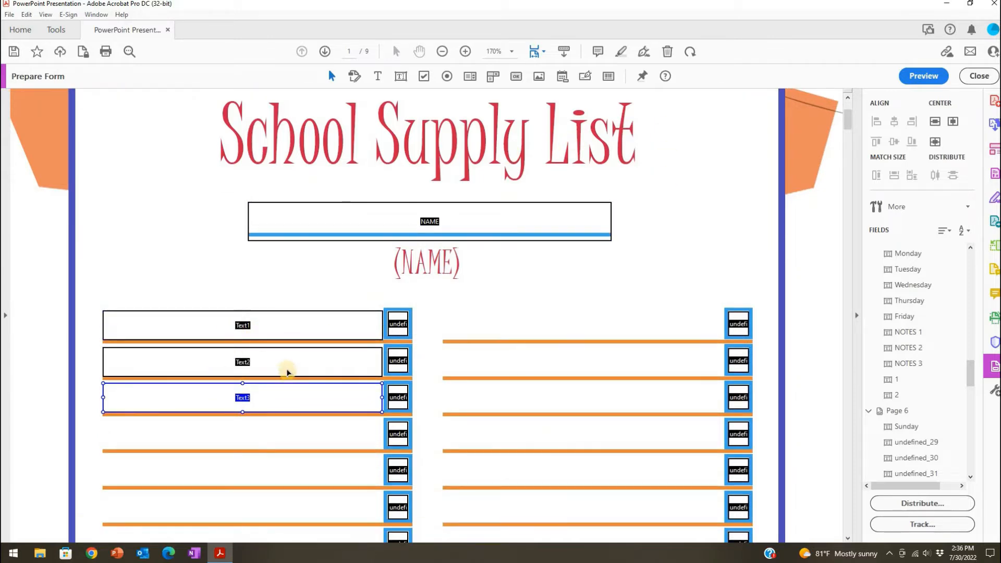
{"action": "left_click", "coordinate": [237, 396]}
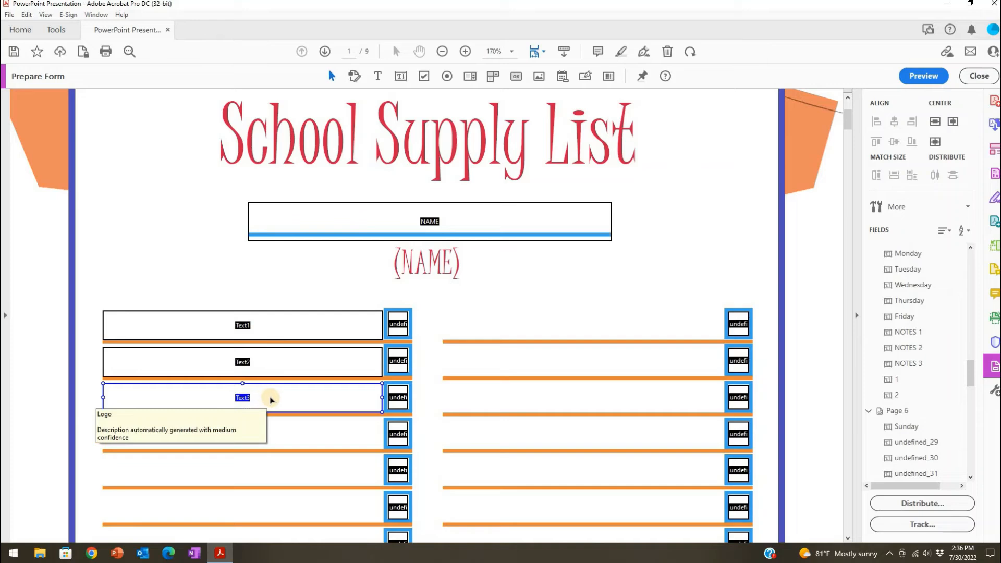
{"action": "scroll", "coordinate": [270, 399], "scroll_direction": "down", "scroll_amount": 5}
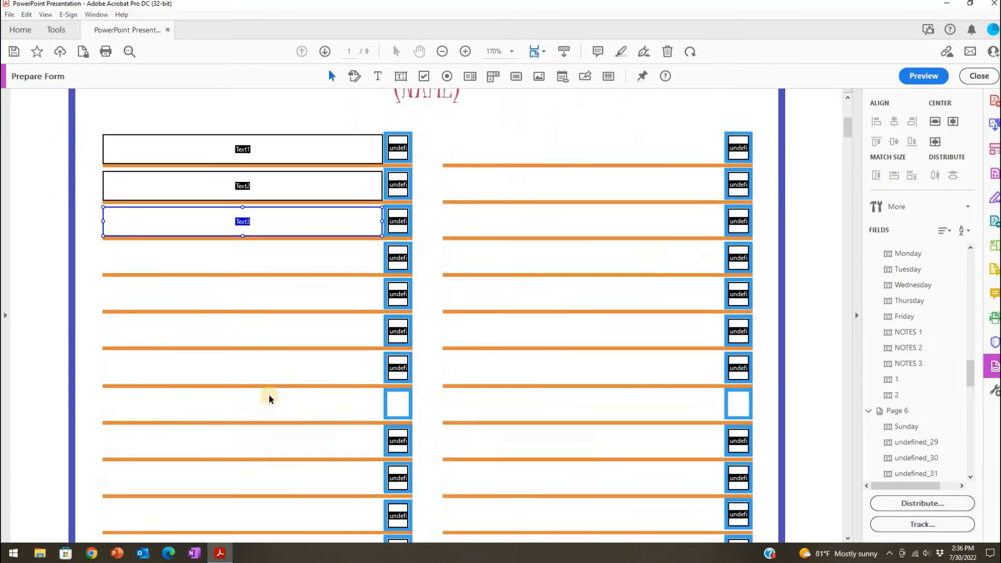
{"action": "scroll", "coordinate": [269, 399], "scroll_direction": "up", "scroll_amount": 3}
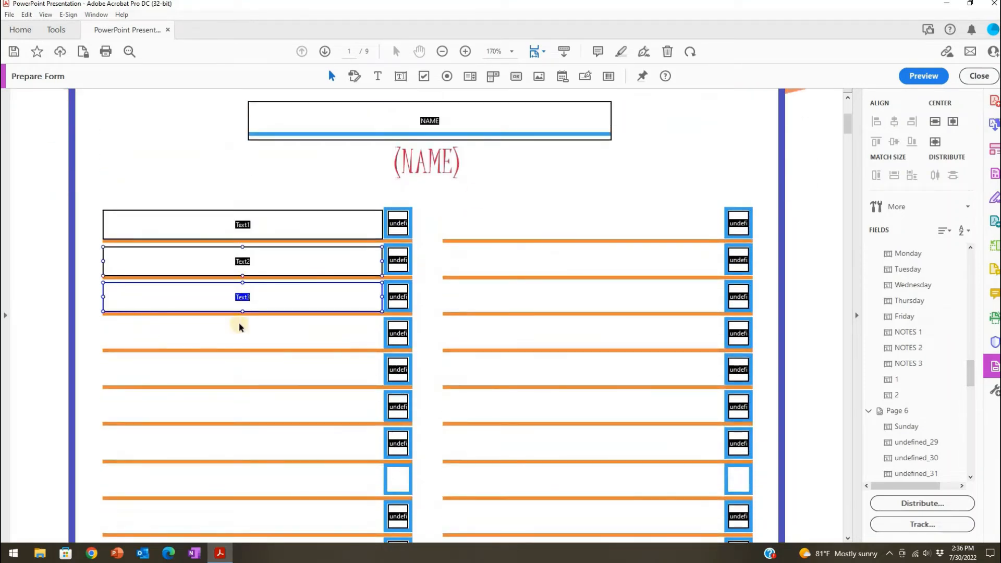
{"action": "scroll", "coordinate": [317, 377], "scroll_direction": "up", "scroll_amount": 2}
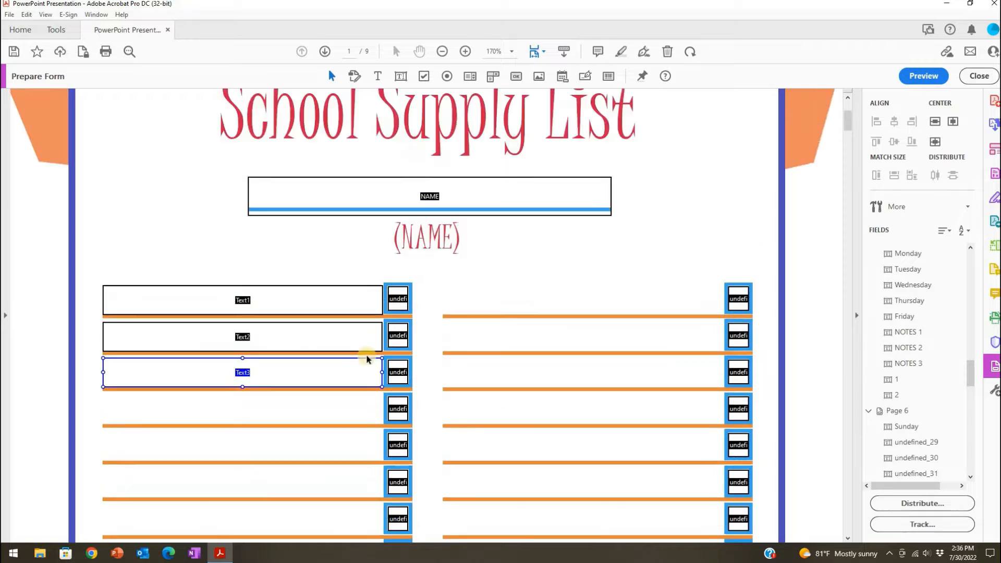
Delete the auto-detected text fields from the first three checkbox squares in the supply list's left column.
{"action": "left_click", "coordinate": [396, 303]}
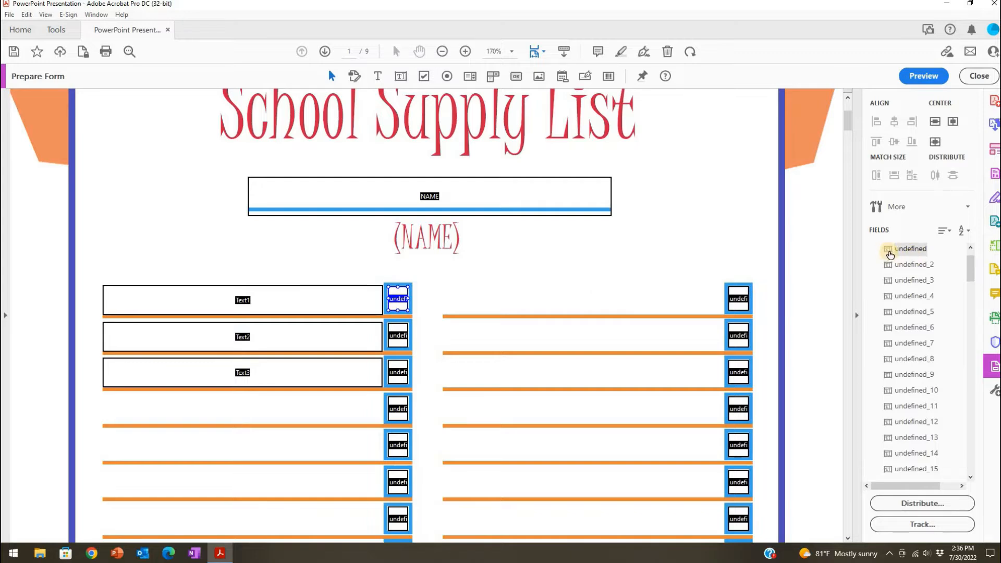
{"action": "right_click", "coordinate": [397, 298]}
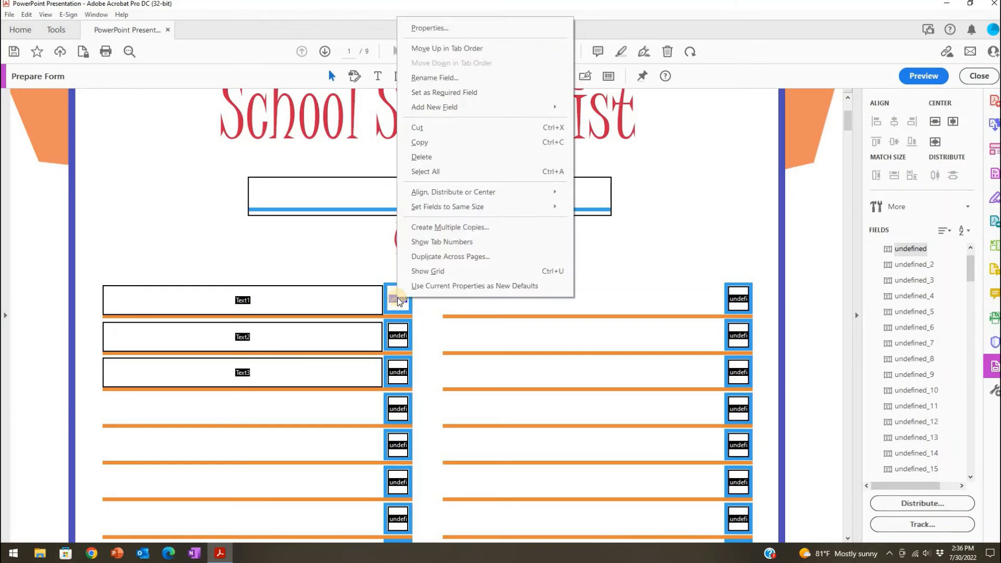
{"action": "left_click", "coordinate": [433, 156]}
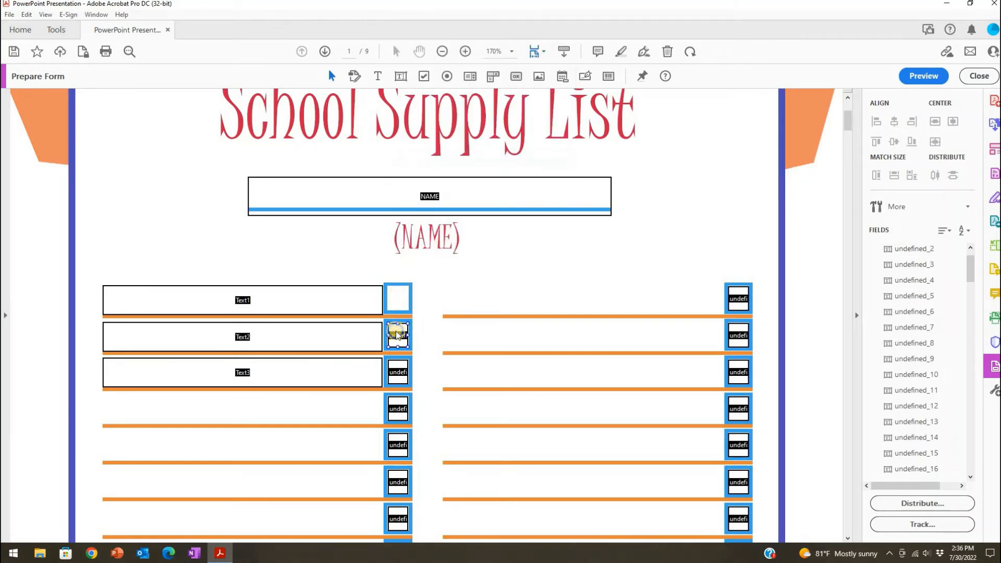
{"action": "right_click", "coordinate": [396, 332]}
{"action": "left_click", "coordinate": [421, 190]}
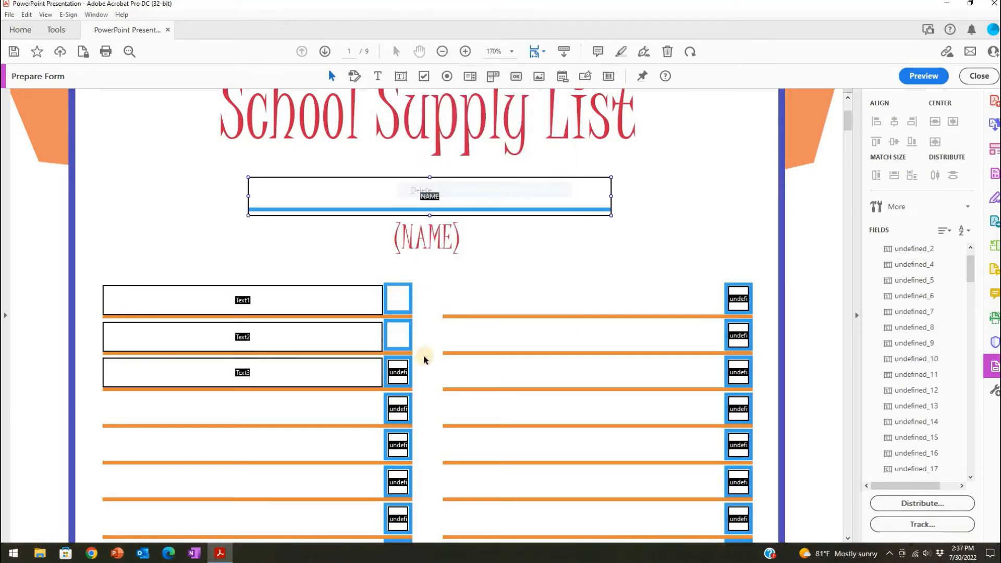
{"action": "right_click", "coordinate": [398, 370]}
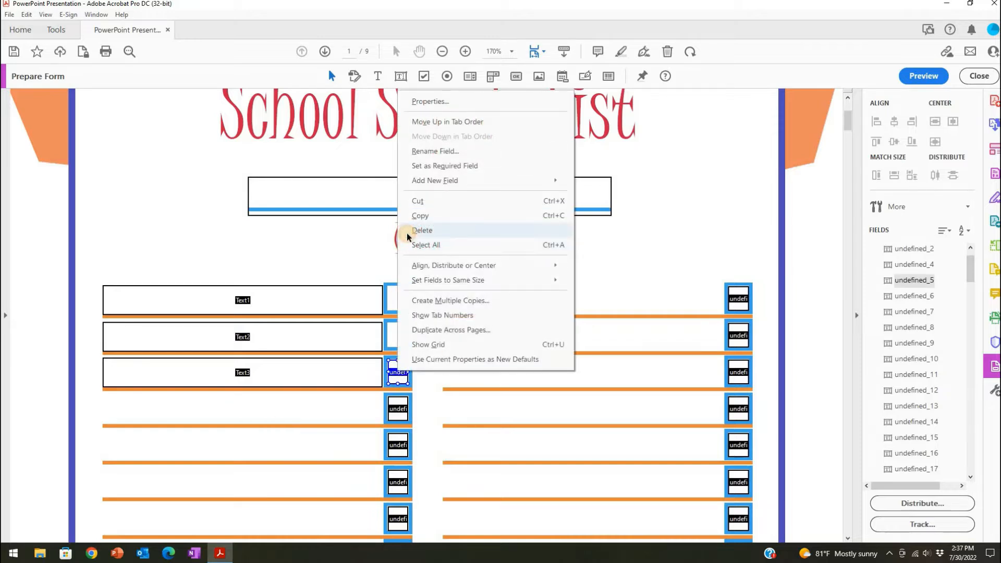
{"action": "left_click", "coordinate": [407, 233]}
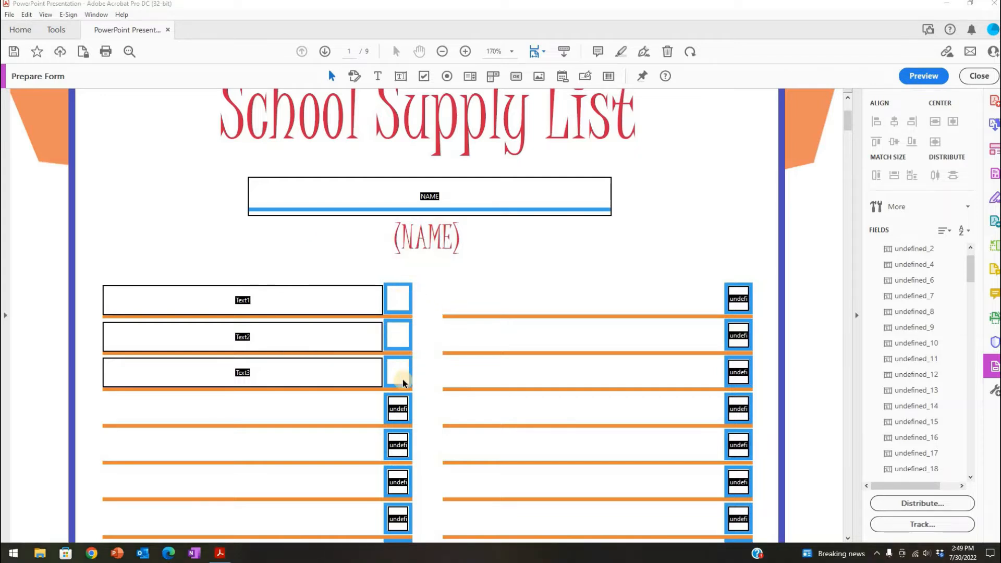
Place a check box field in each of the first three squares of the supply list's left column, keeping the default names.
{"action": "left_click", "coordinate": [422, 76]}
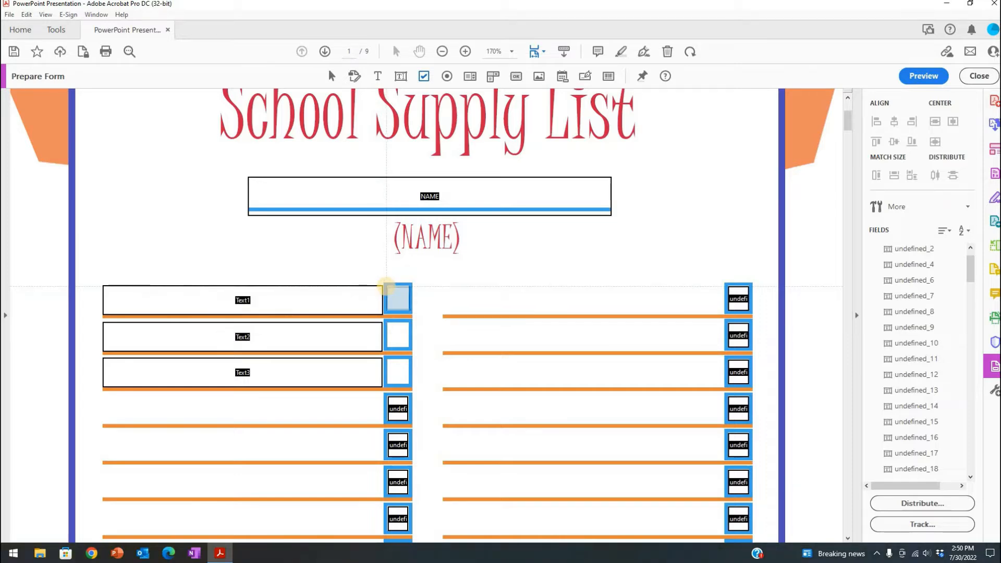
{"action": "left_click", "coordinate": [383, 290]}
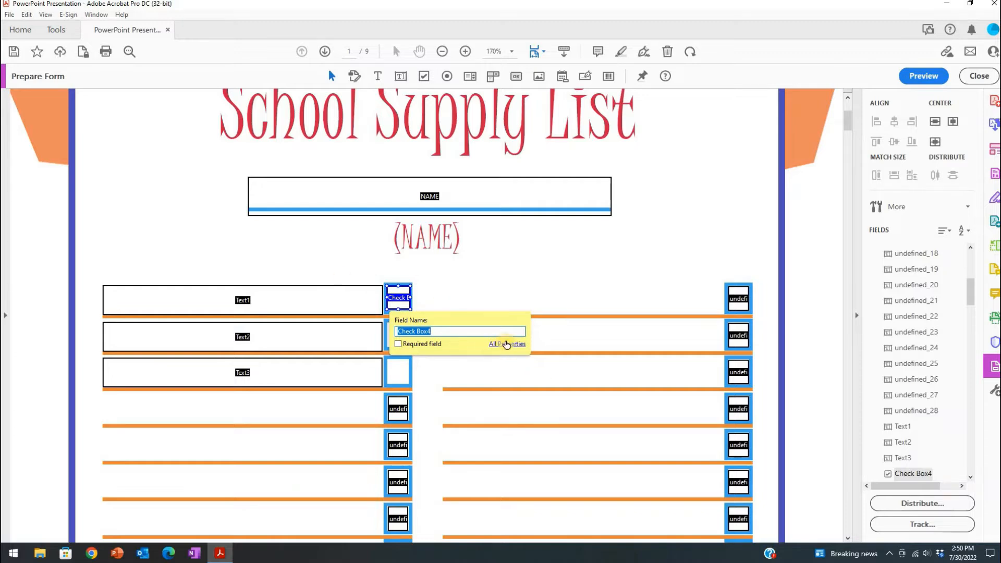
{"action": "left_click", "coordinate": [425, 76]}
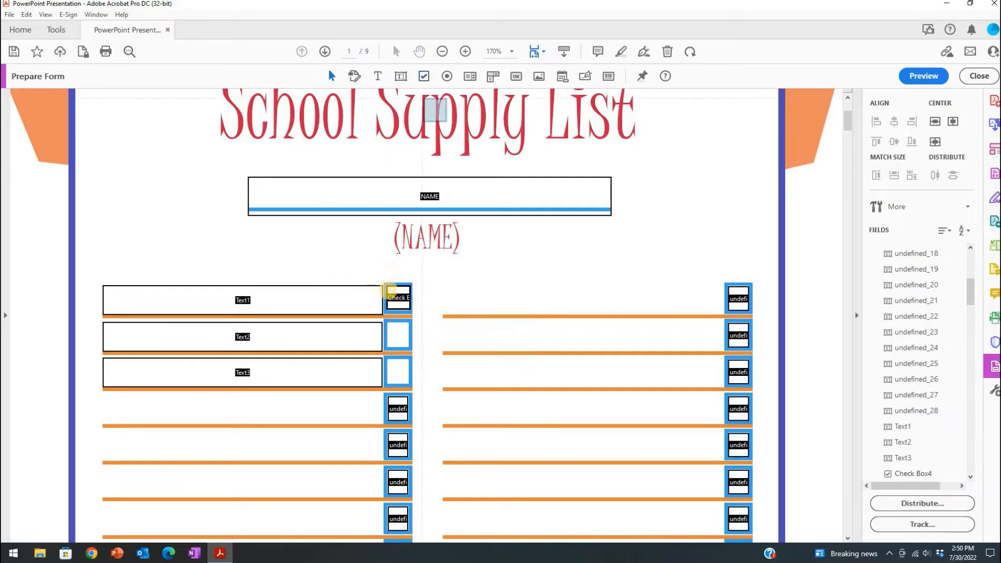
{"action": "left_click", "coordinate": [389, 323]}
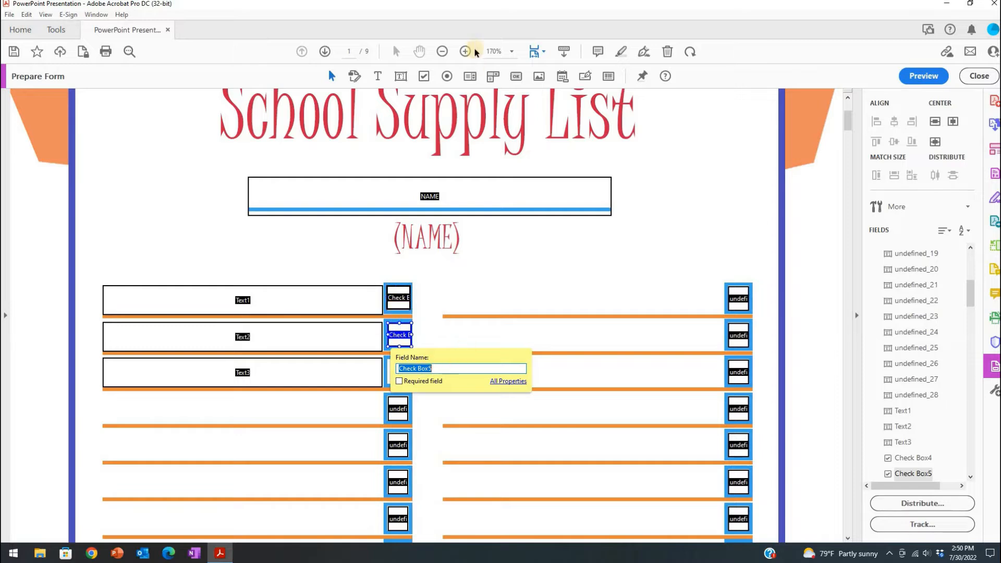
{"action": "left_click", "coordinate": [423, 76]}
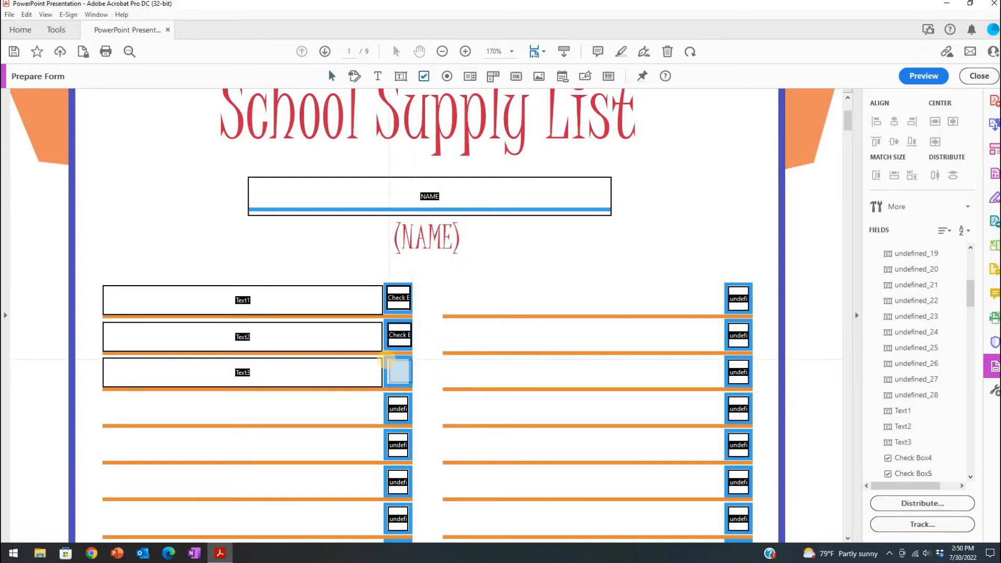
{"action": "left_click", "coordinate": [387, 359]}
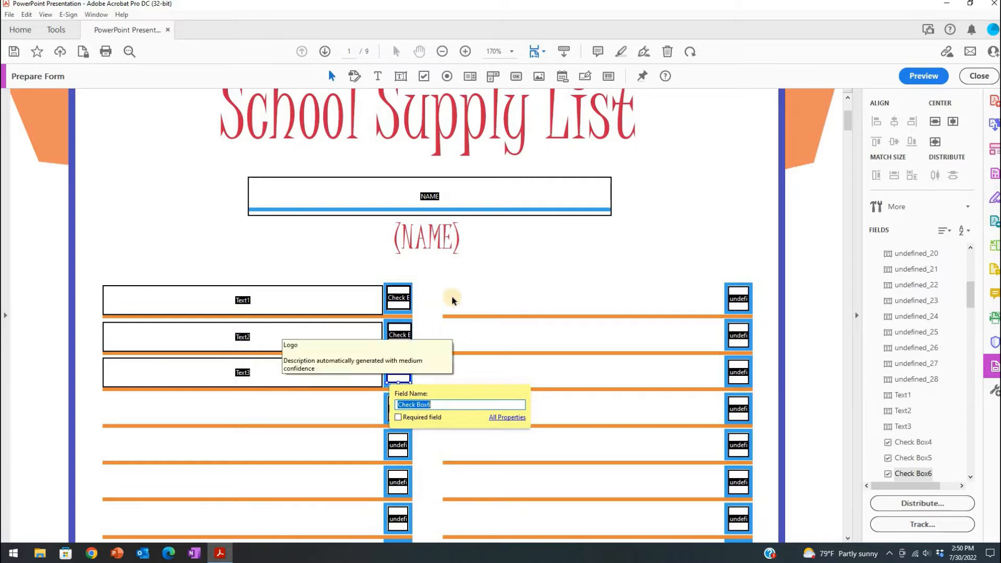
{"action": "left_click", "coordinate": [456, 282]}
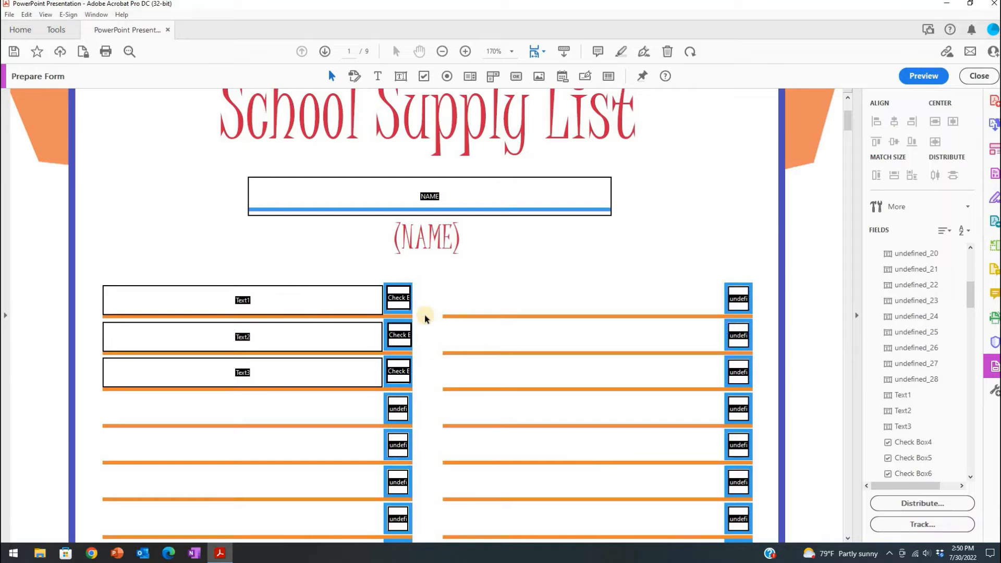
{"action": "scroll", "coordinate": [424, 317], "scroll_direction": "down", "scroll_amount": 10}
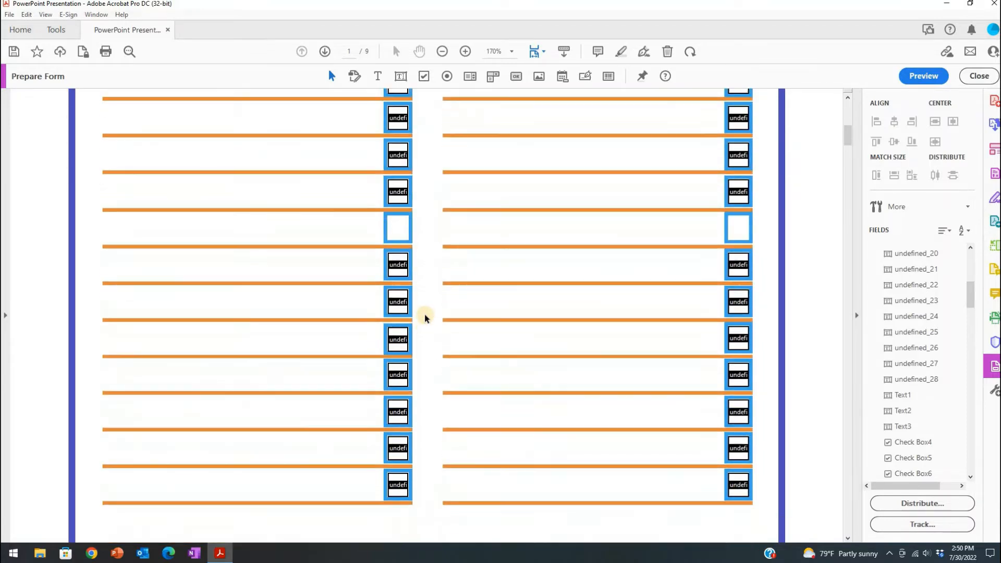
Set the alignment of the name field on the After-School Checklist page to Center.
{"action": "scroll", "coordinate": [425, 317], "scroll_direction": "down", "scroll_amount": 6}
{"action": "scroll", "coordinate": [424, 317], "scroll_direction": "up", "scroll_amount": 6}
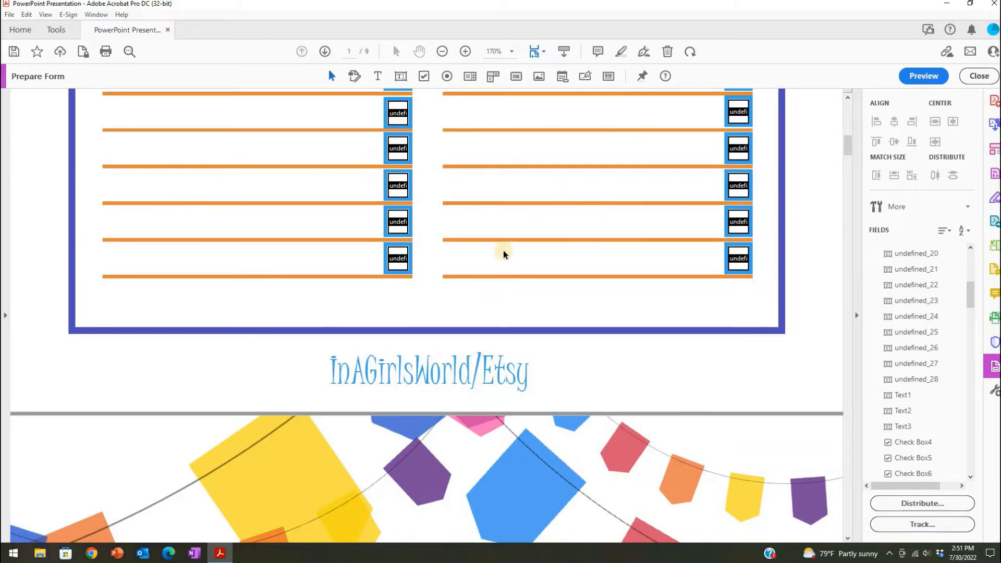
{"action": "scroll", "coordinate": [575, 270], "scroll_direction": "down", "scroll_amount": 6}
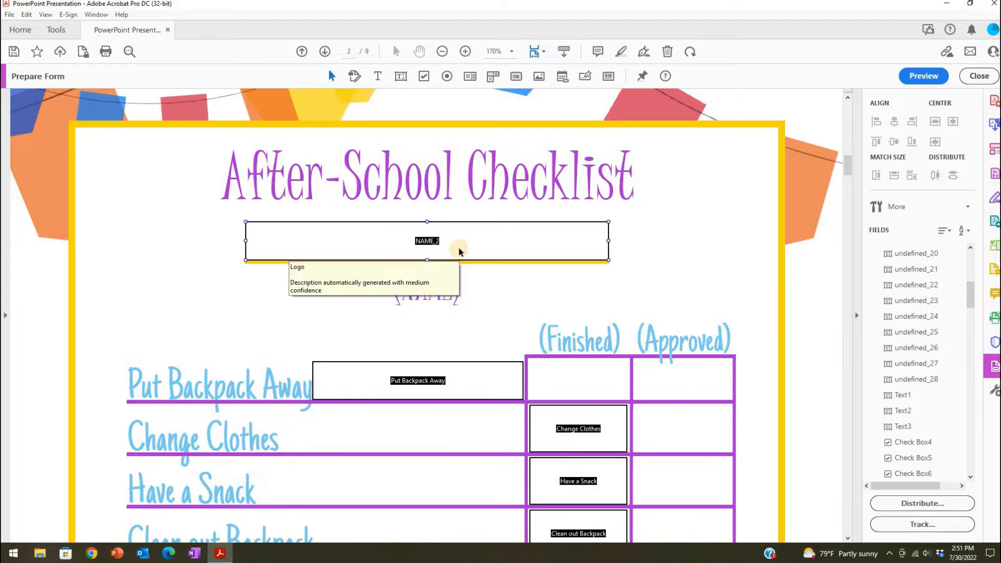
{"action": "scroll", "coordinate": [524, 192], "scroll_direction": "down", "scroll_amount": 1}
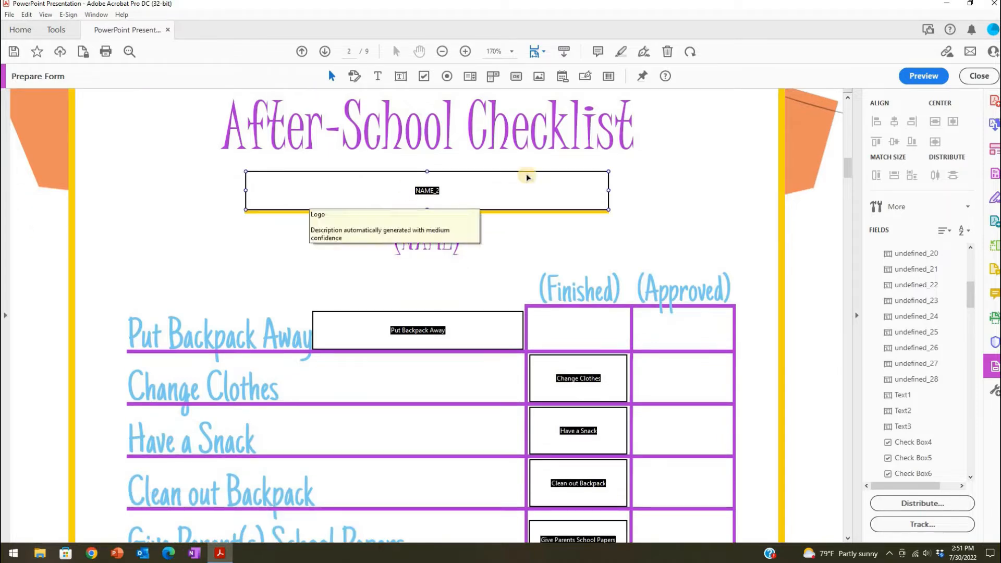
{"action": "scroll", "coordinate": [460, 183], "scroll_direction": "down", "scroll_amount": 1}
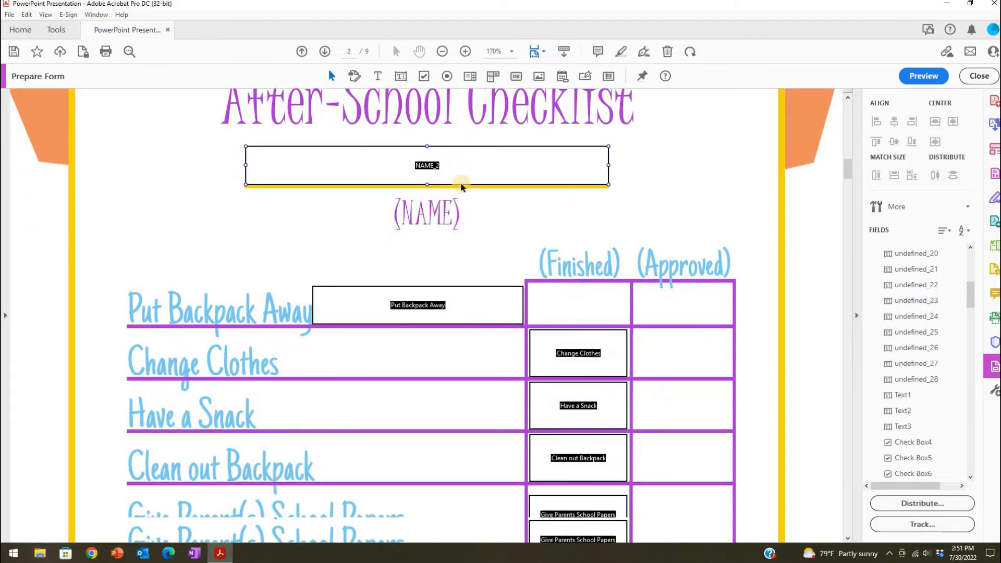
{"action": "right_click", "coordinate": [435, 145]}
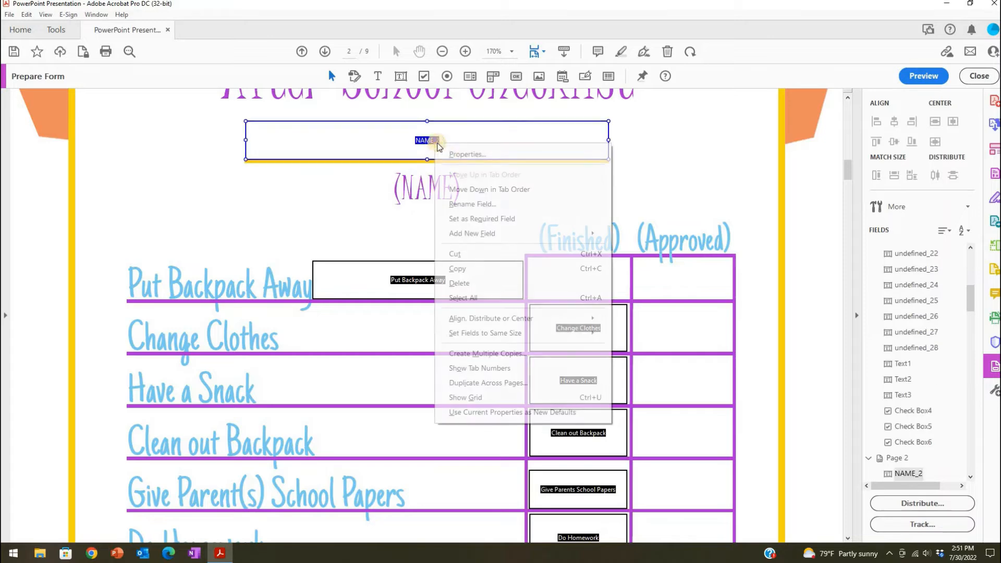
{"action": "left_click", "coordinate": [448, 153]}
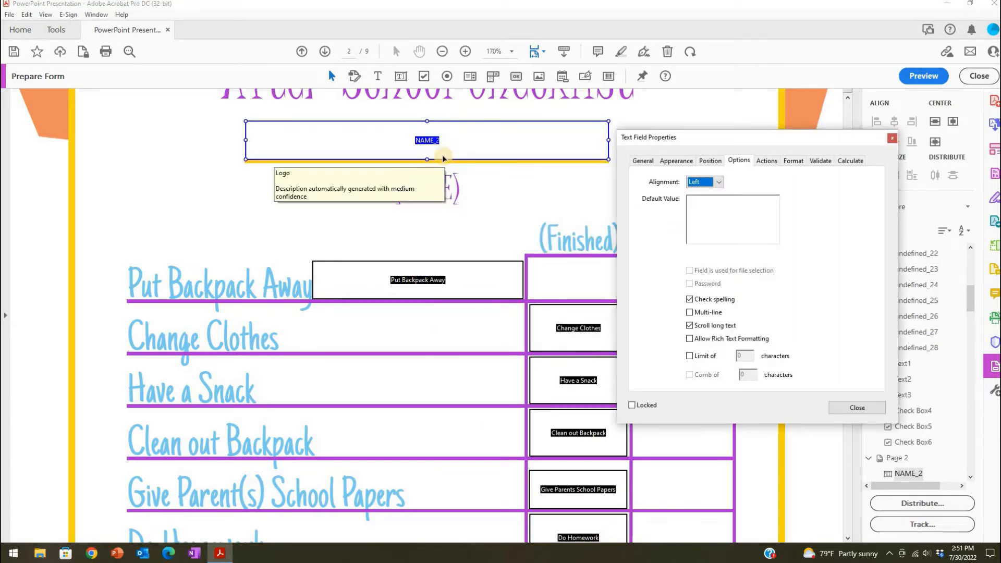
{"action": "left_click", "coordinate": [717, 181]}
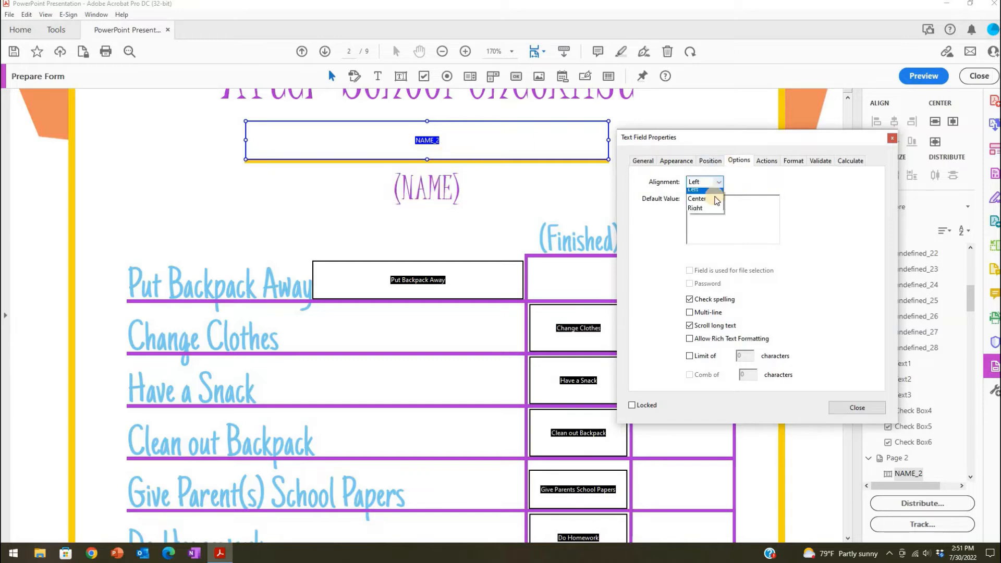
{"action": "left_click", "coordinate": [715, 200]}
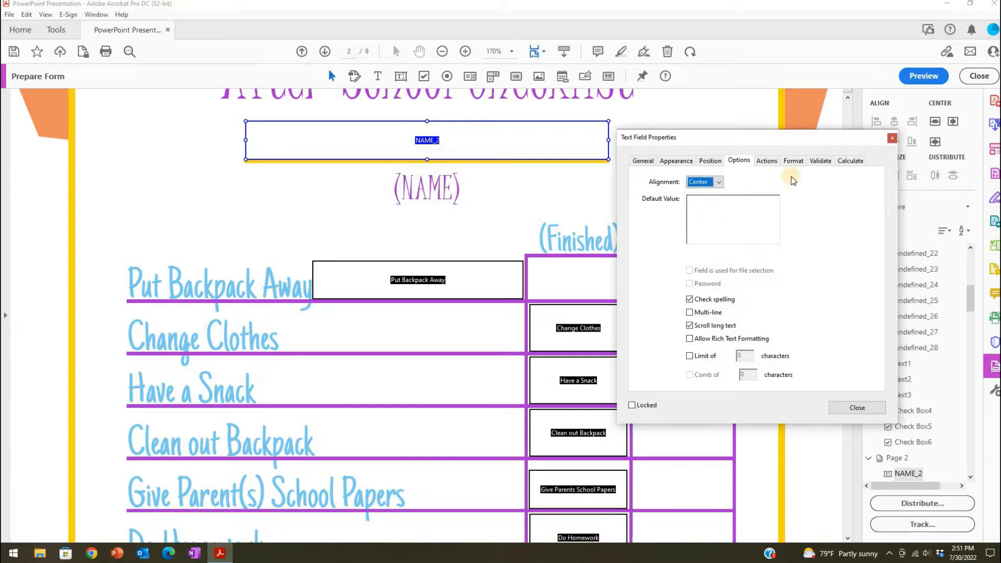
{"action": "left_click", "coordinate": [894, 139]}
Delete the auto-detected text field beside the Put Backpack Away label on the After-School Checklist.
{"action": "left_click", "coordinate": [488, 279]}
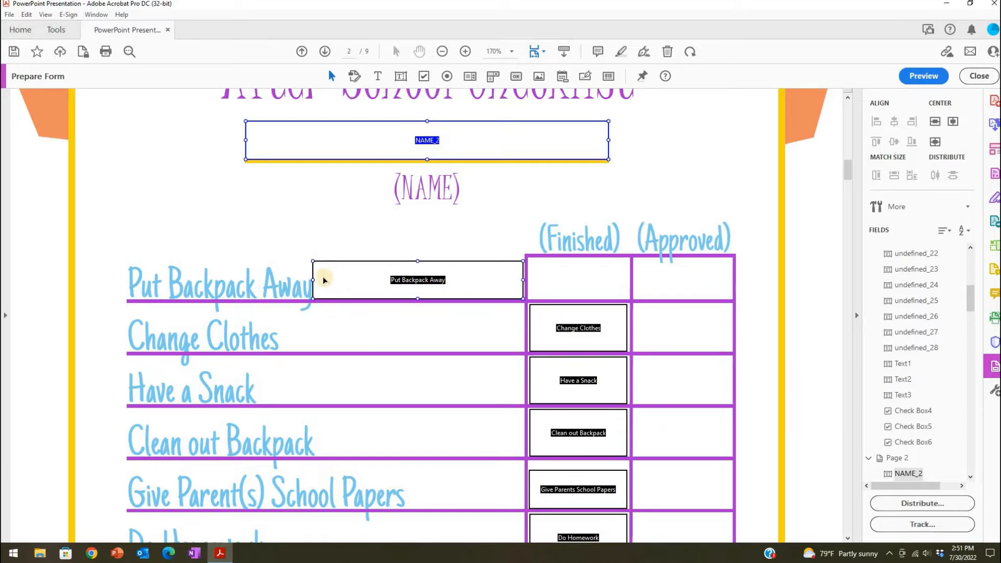
{"action": "left_click", "coordinate": [417, 143]}
{"action": "left_click", "coordinate": [425, 265], "text": "ctrl"}
{"action": "scroll", "coordinate": [438, 258], "scroll_direction": "down", "scroll_amount": 1}
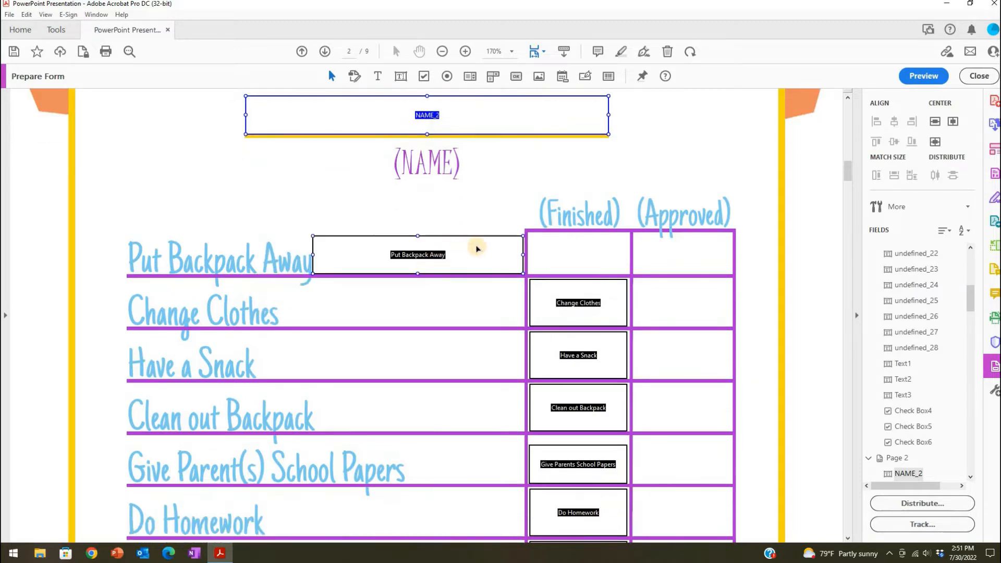
{"action": "scroll", "coordinate": [474, 249], "scroll_direction": "down", "scroll_amount": 1}
{"action": "scroll", "coordinate": [476, 248], "scroll_direction": "down", "scroll_amount": 1}
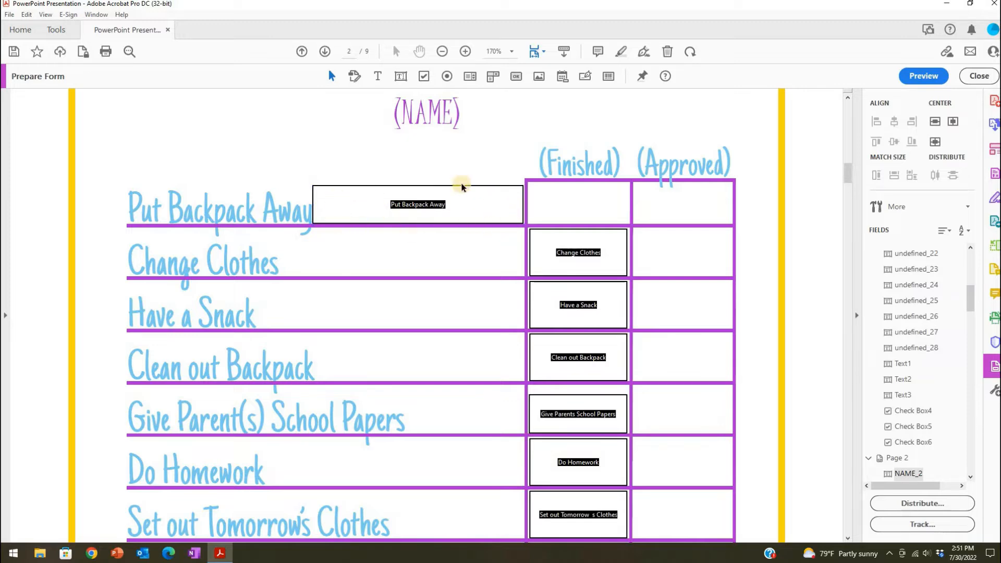
{"action": "right_click", "coordinate": [448, 195]}
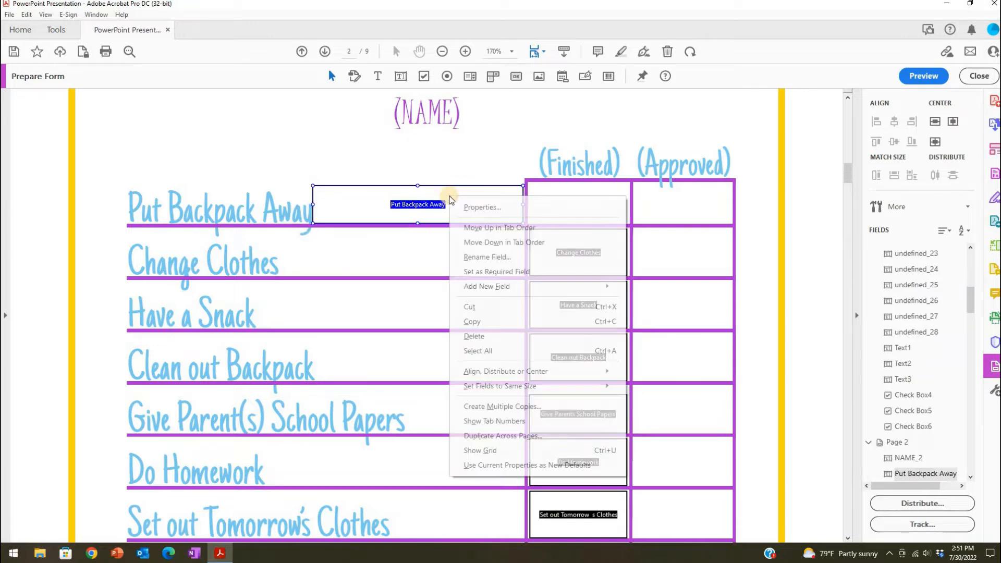
{"action": "left_click", "coordinate": [512, 335]}
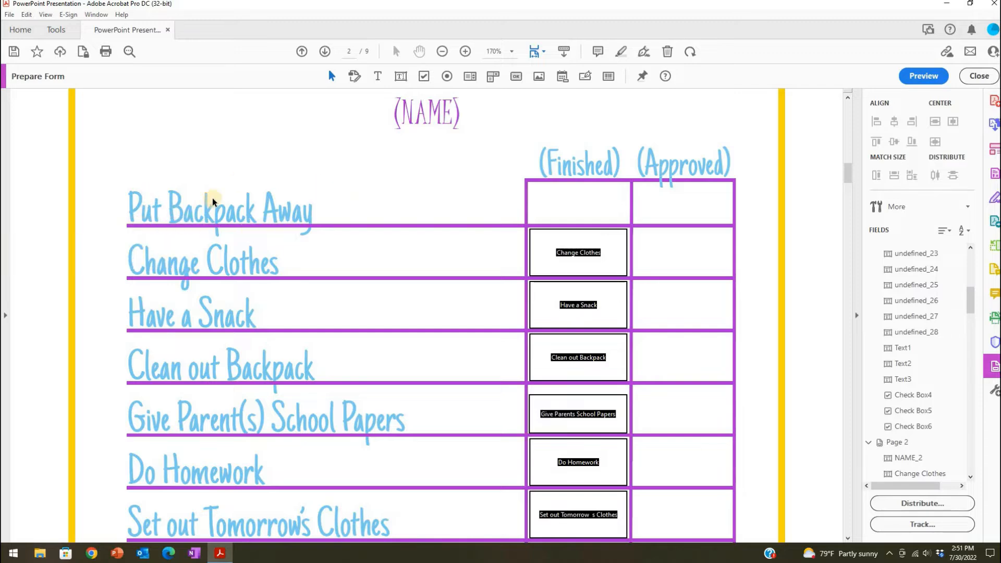
Examine the auto-detected fields down the After-School Checklist, including the two blank rows below Do Chores.
{"action": "scroll", "coordinate": [311, 202], "scroll_direction": "up", "scroll_amount": 5}
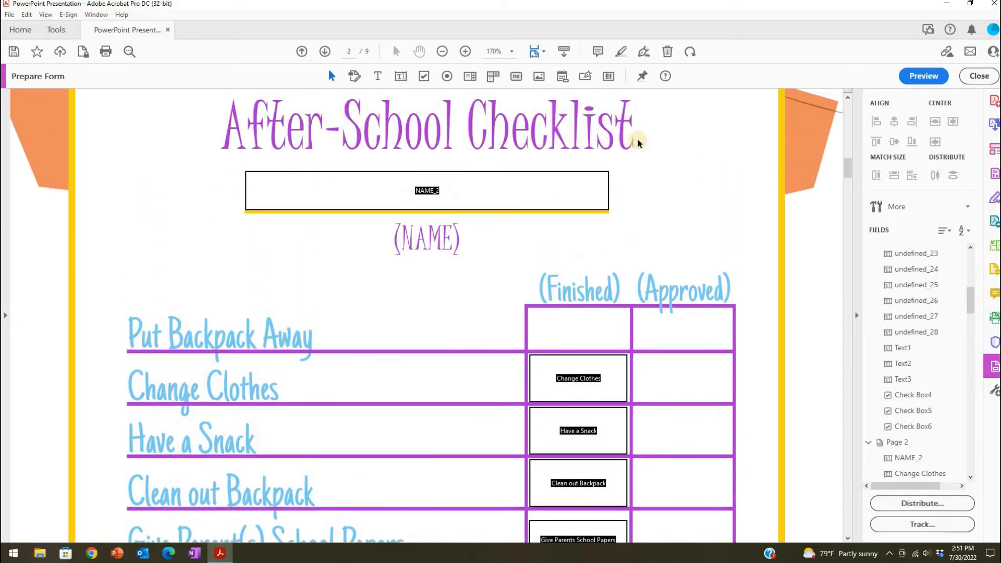
{"action": "scroll", "coordinate": [293, 246], "scroll_direction": "down", "scroll_amount": 3}
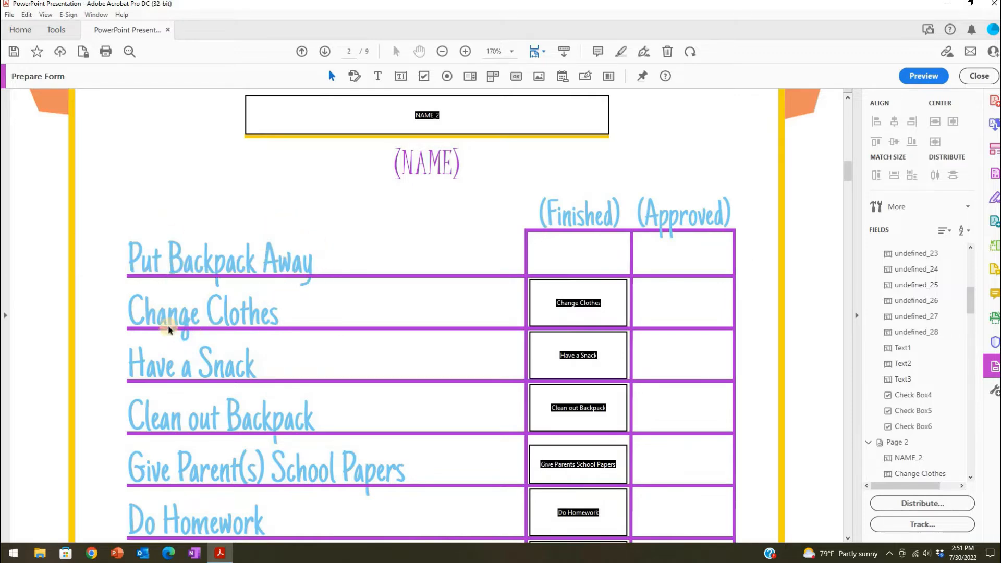
{"action": "scroll", "coordinate": [229, 307], "scroll_direction": "down", "scroll_amount": 8}
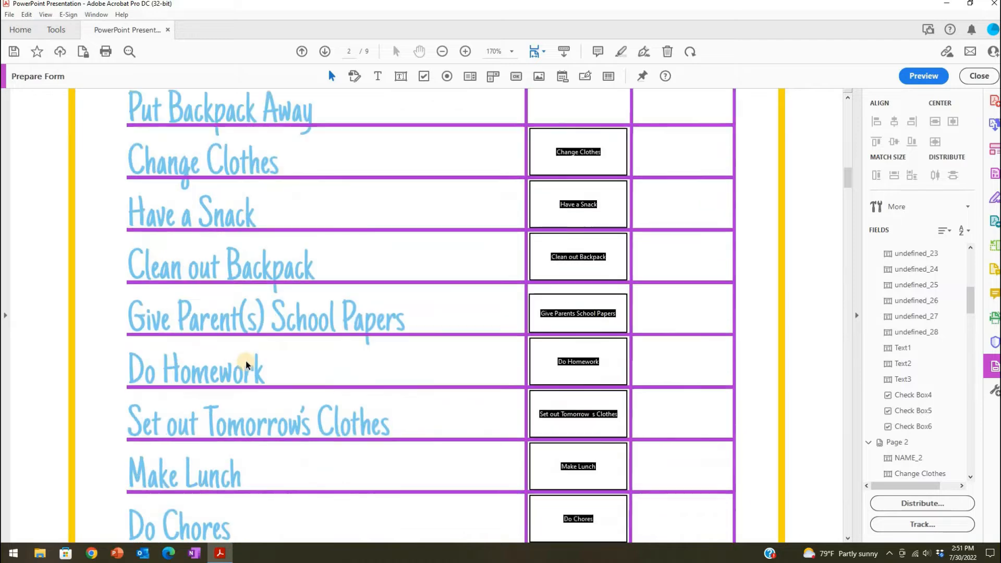
{"action": "scroll", "coordinate": [245, 355], "scroll_direction": "down", "scroll_amount": 1}
{"action": "scroll", "coordinate": [268, 398], "scroll_direction": "down", "scroll_amount": 4}
{"action": "left_click", "coordinate": [155, 395]}
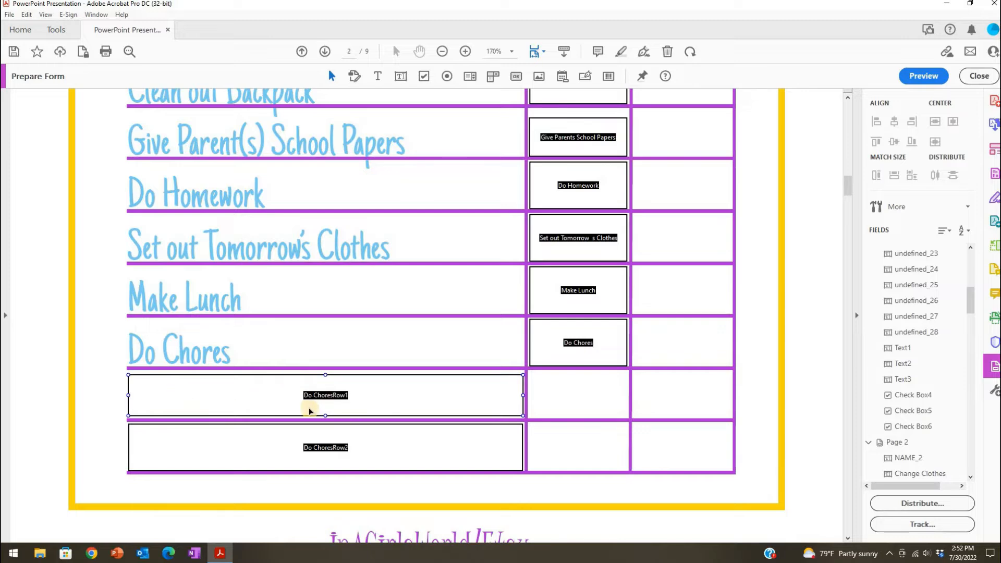
{"action": "left_click", "coordinate": [290, 480]}
{"action": "left_click", "coordinate": [388, 396]}
Preview the form, test text entry in the Put Backpack Away row's Finished cell, clear it, and return to editing.
{"action": "scroll", "coordinate": [389, 390], "scroll_direction": "up", "scroll_amount": 5}
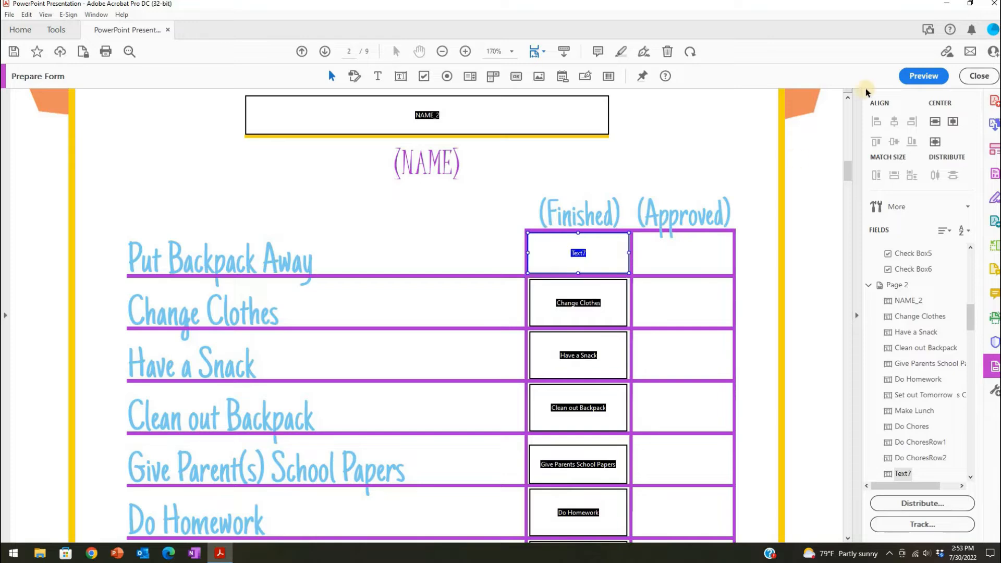
{"action": "left_click", "coordinate": [927, 78]}
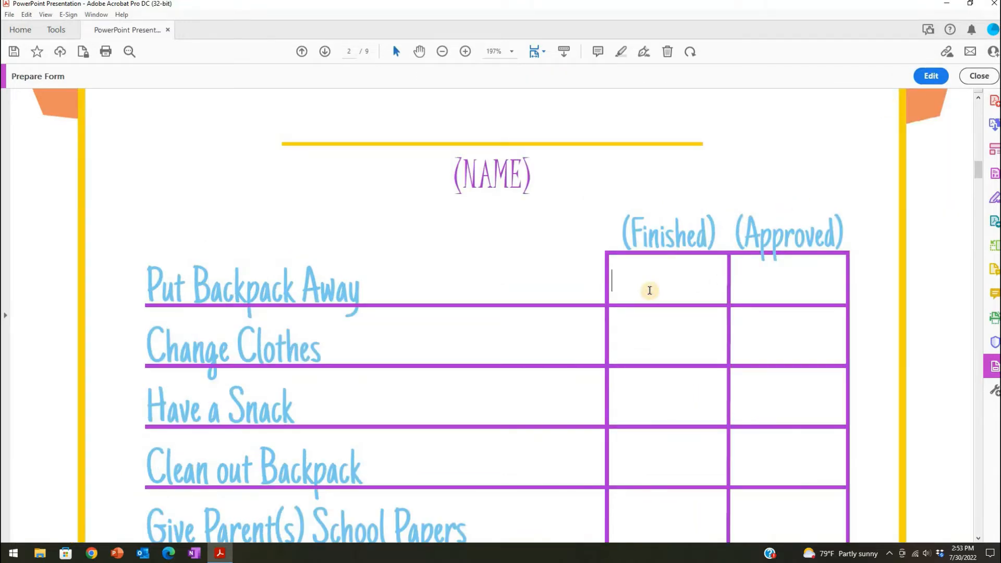
{"action": "left_click", "coordinate": [649, 291]}
{"action": "type", "text": "done"}
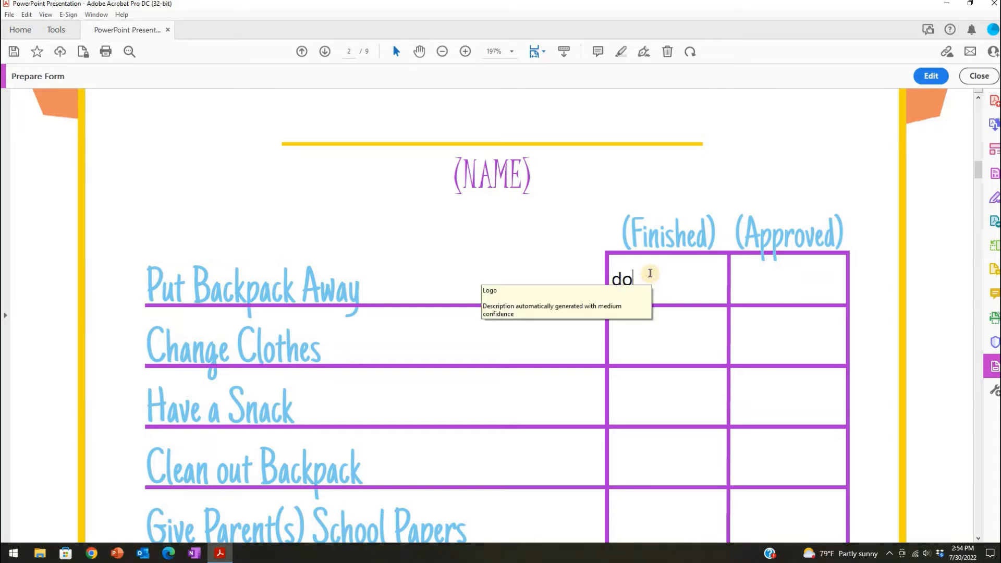
{"action": "key", "text": "BackSpace"}
{"action": "key", "text": "BackSpace"}
{"action": "left_click", "coordinate": [927, 77]}
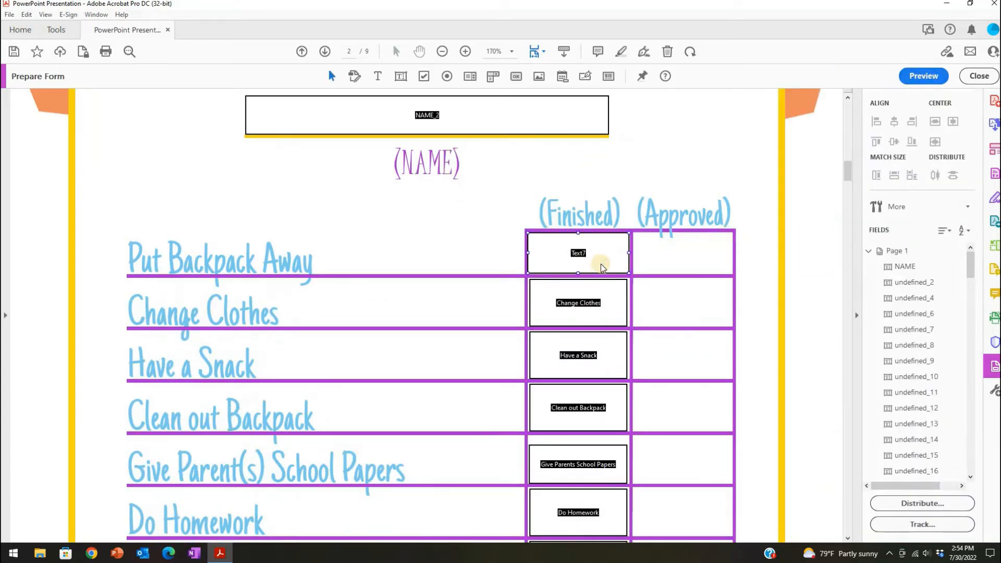
Delete the text fields from the Finished cells of Put Backpack Away, Change Clothes and Have a Snack.
{"action": "right_click", "coordinate": [600, 266]}
{"action": "left_click", "coordinate": [605, 402]}
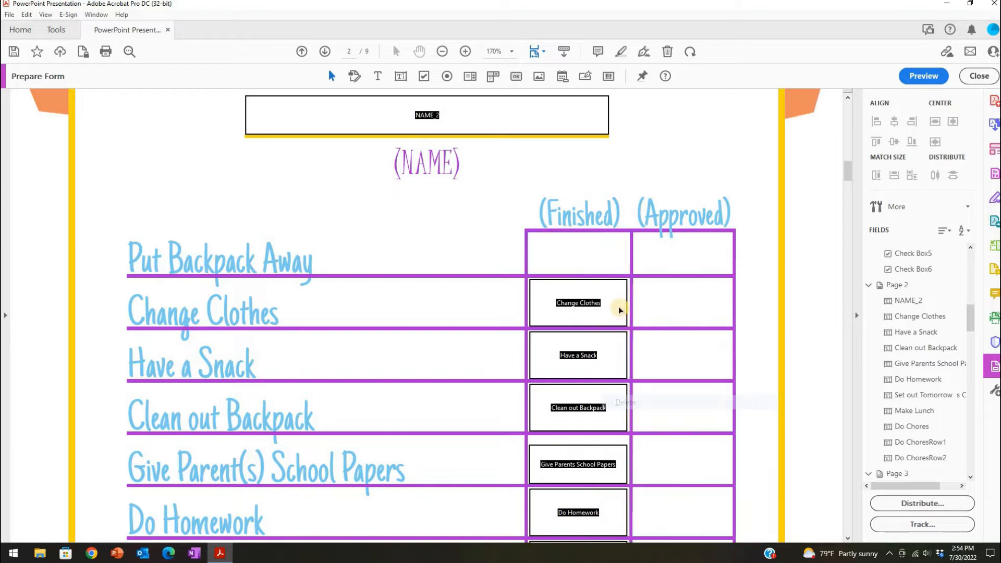
{"action": "right_click", "coordinate": [619, 308]}
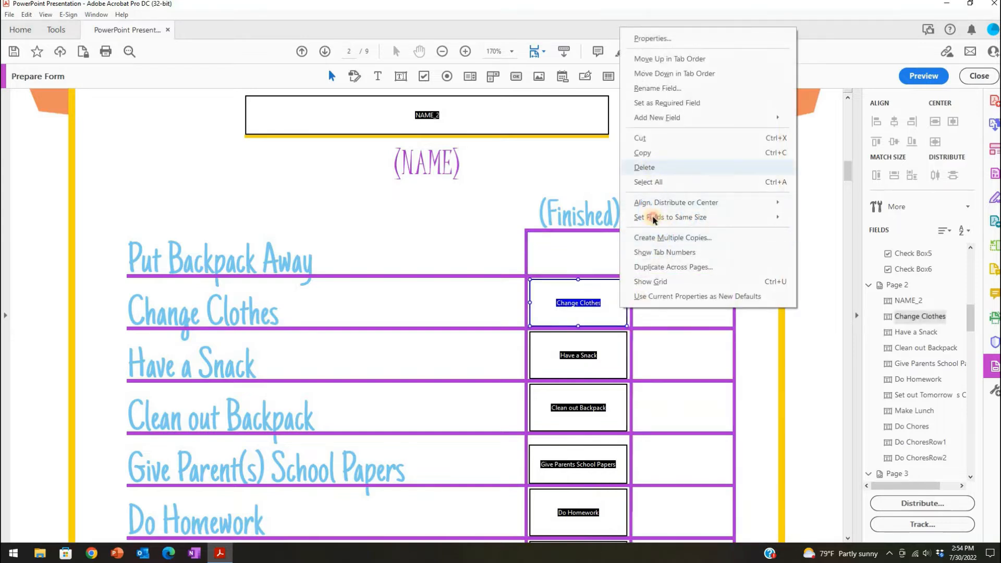
{"action": "left_click", "coordinate": [644, 168]}
{"action": "right_click", "coordinate": [614, 354]}
{"action": "left_click", "coordinate": [642, 215]}
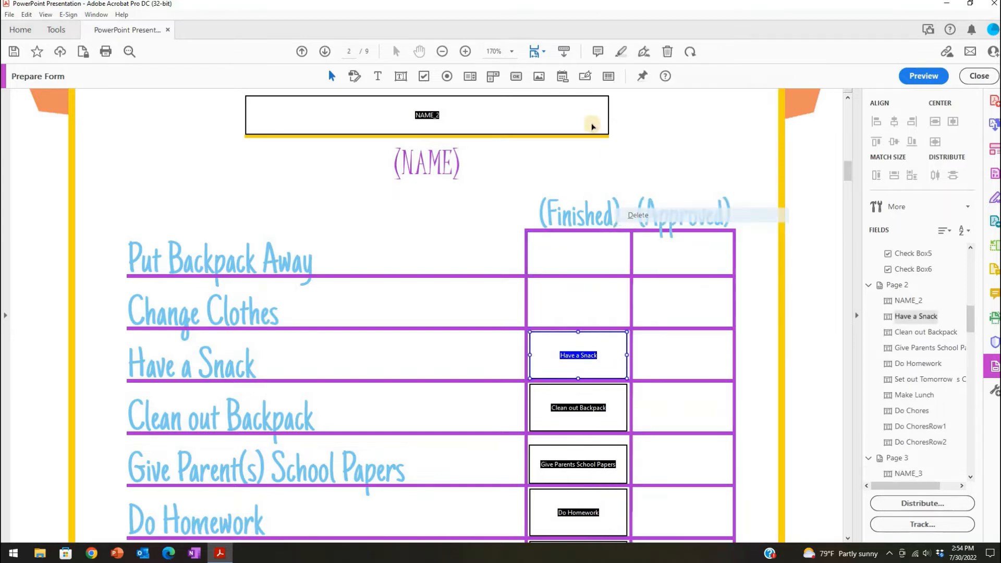
Place a check box in the Put Backpack Away row's Finished cell and enlarge it to fill the cell.
{"action": "left_click", "coordinate": [424, 76]}
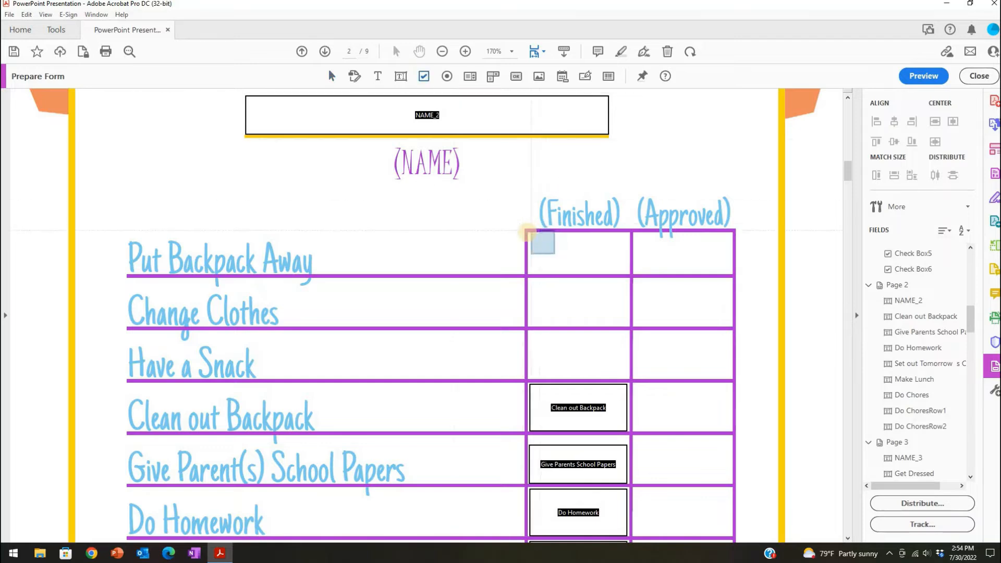
{"action": "left_click", "coordinate": [527, 233]}
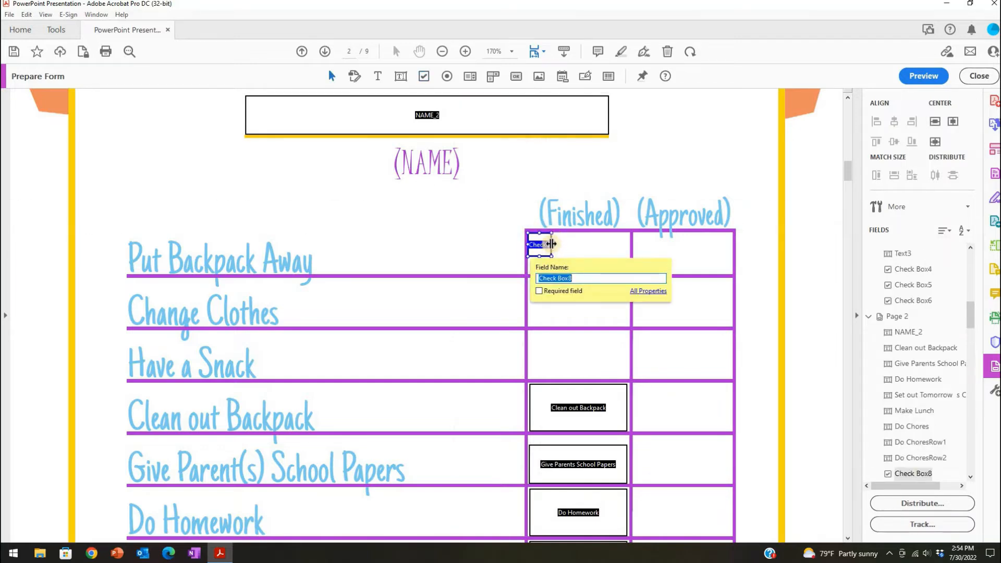
{"action": "left_click_drag", "start_coordinate": [550, 243], "coordinate": [579, 273]}
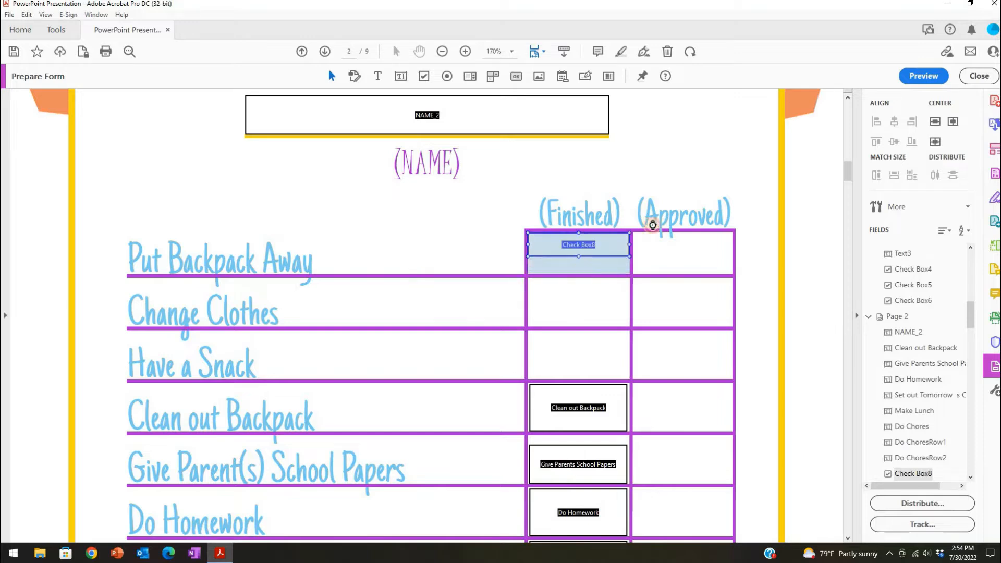
Preview the form, tick and untick the Put Backpack Away check box, and return to editing.
{"action": "left_click", "coordinate": [909, 80]}
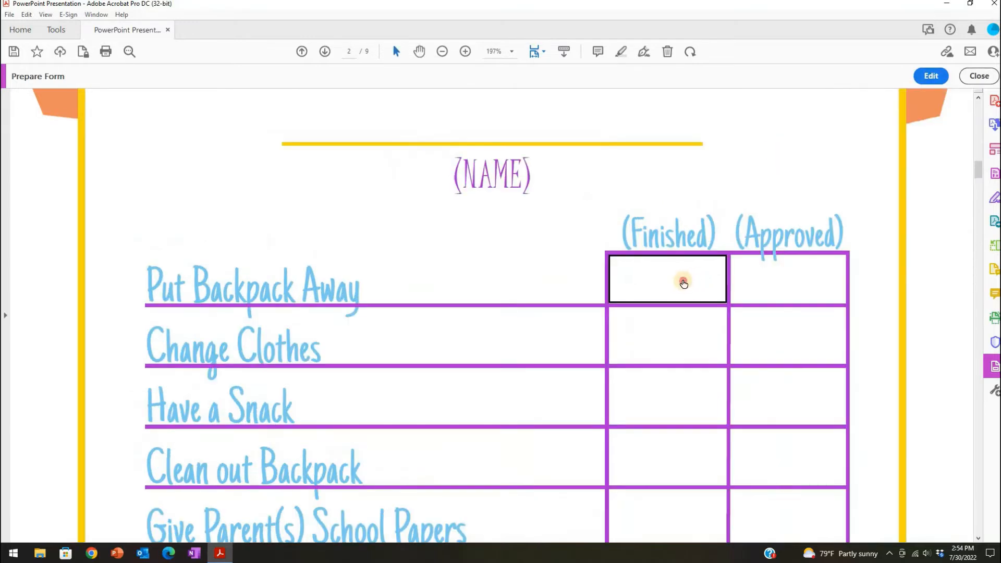
{"action": "left_click", "coordinate": [683, 282]}
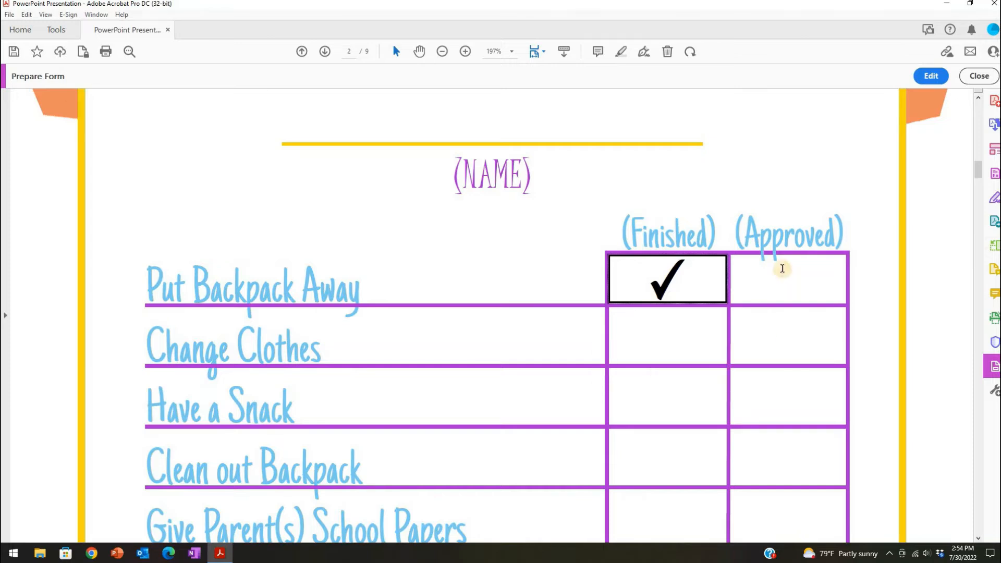
{"action": "left_click", "coordinate": [694, 281]}
{"action": "left_click", "coordinate": [878, 109]}
{"action": "left_click", "coordinate": [933, 77]}
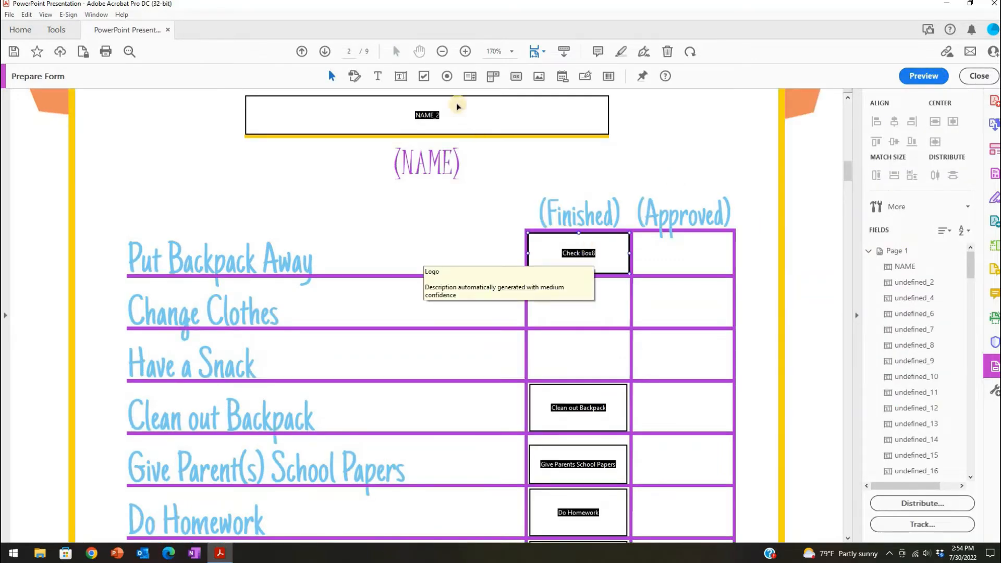
Add a check box to the Change Clothes row's Finished cell and stretch it to the cell's edges.
{"action": "left_click", "coordinate": [424, 76]}
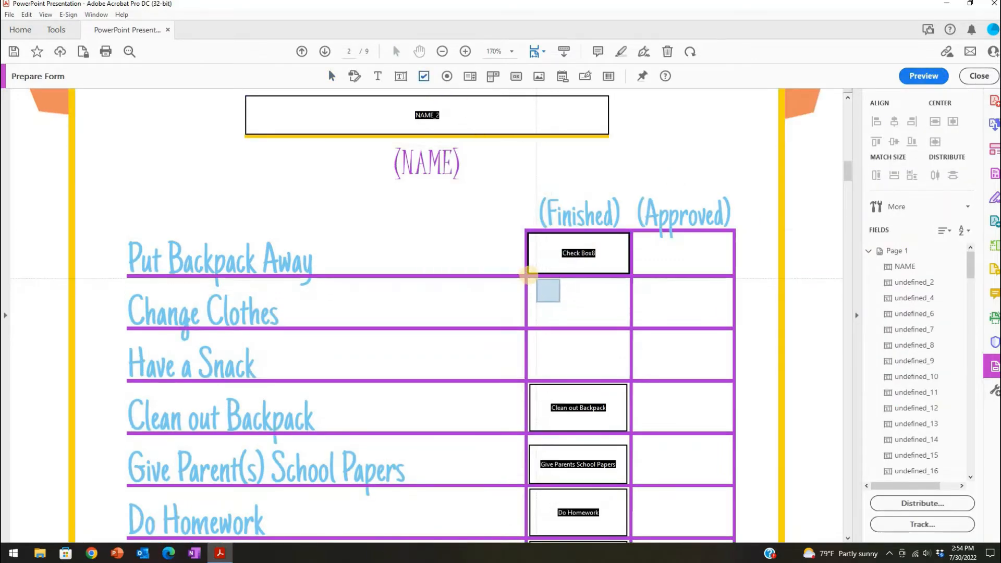
{"action": "left_click", "coordinate": [528, 276]}
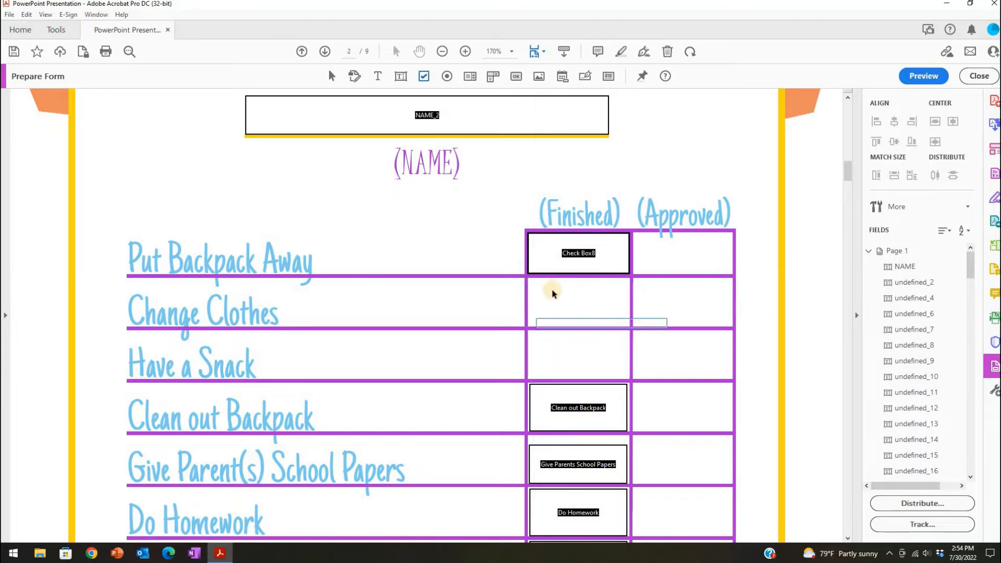
{"action": "left_click_drag", "start_coordinate": [550, 289], "coordinate": [578, 324]}
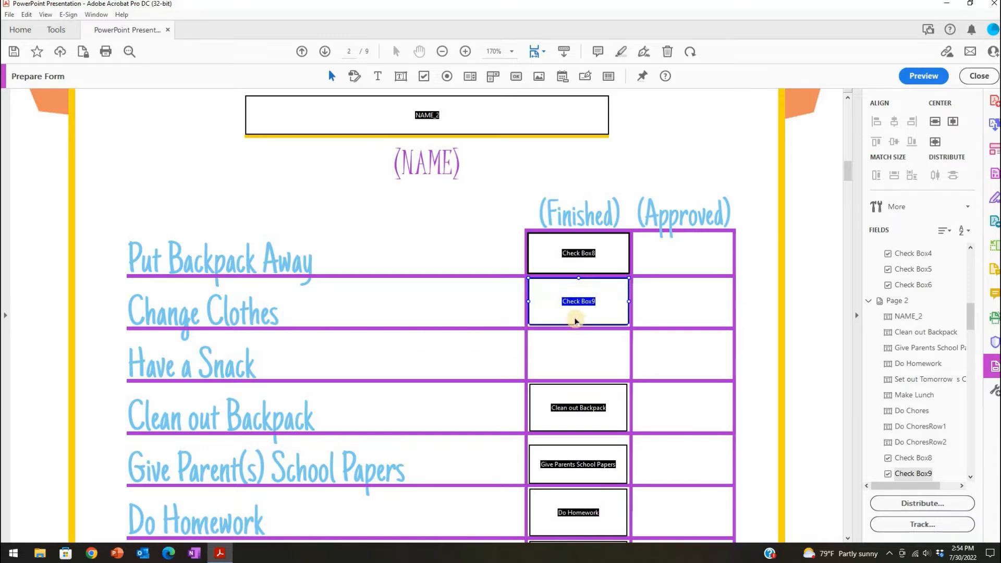
Place a default-size check box in the middle of the Have a Snack row's Finished cell and preview the form.
{"action": "left_click", "coordinate": [424, 76]}
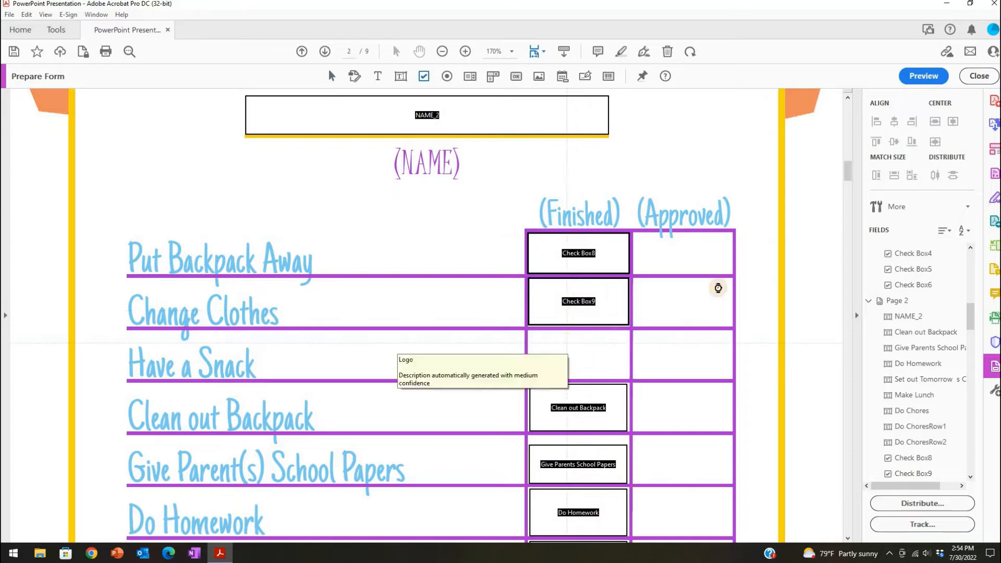
{"action": "left_click", "coordinate": [579, 355]}
{"action": "left_click", "coordinate": [926, 79]}
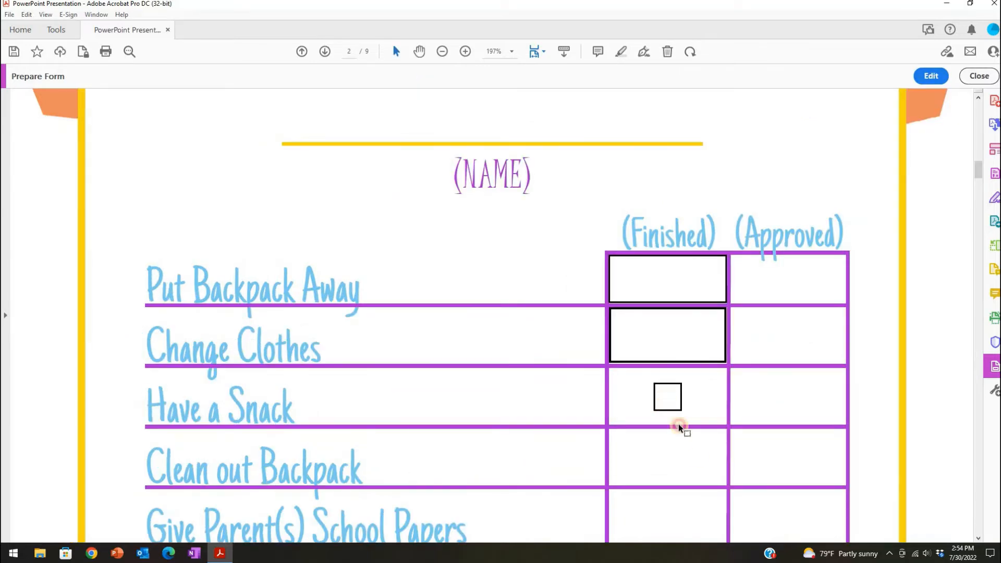
Test the Finished check boxes for Put Backpack Away, Change Clothes and Have a Snack by ticking all three and clearing the two large ones.
{"action": "left_click", "coordinate": [667, 397]}
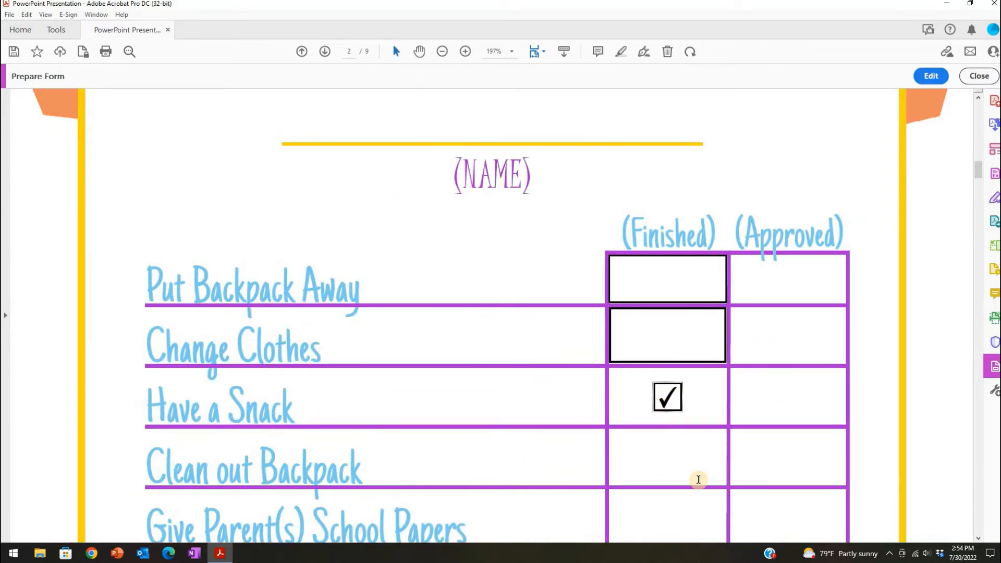
{"action": "left_click", "coordinate": [670, 332]}
{"action": "left_click", "coordinate": [675, 271]}
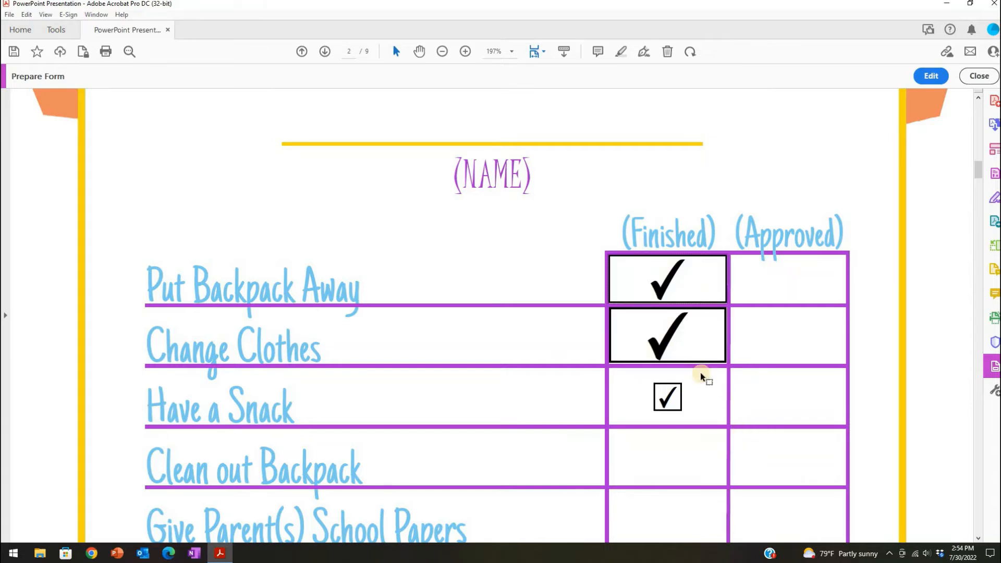
{"action": "left_click", "coordinate": [661, 339]}
{"action": "left_click", "coordinate": [660, 284]}
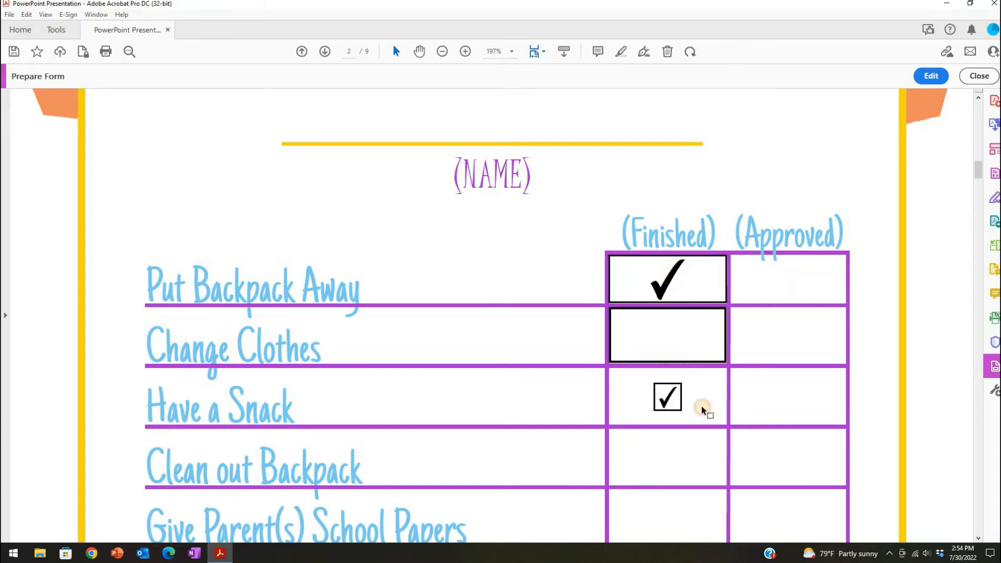
{"action": "left_click", "coordinate": [670, 406]}
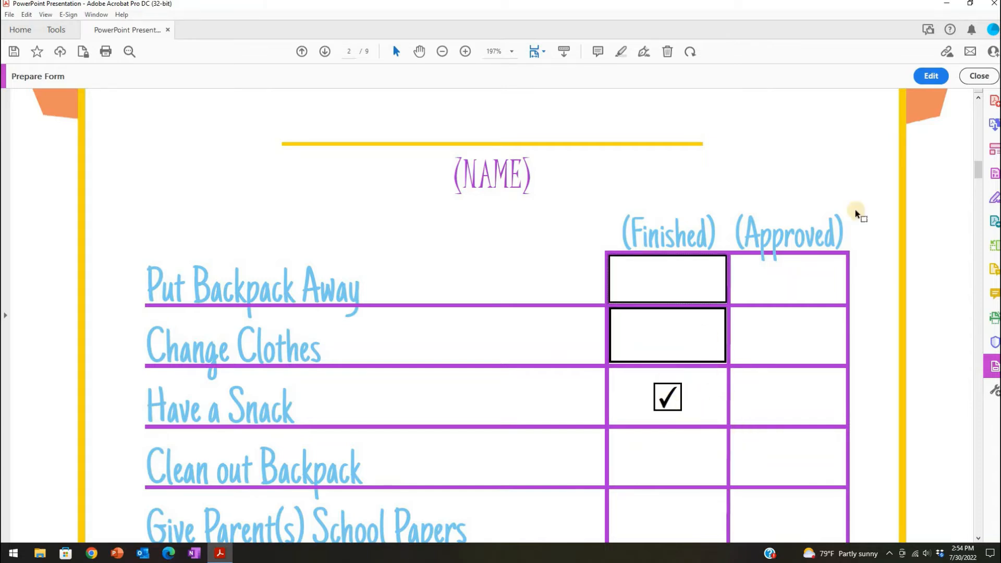
Return to form editing and delete the small check box in the Have a Snack row's Finished cell.
{"action": "left_click", "coordinate": [927, 78]}
{"action": "right_click", "coordinate": [579, 356]}
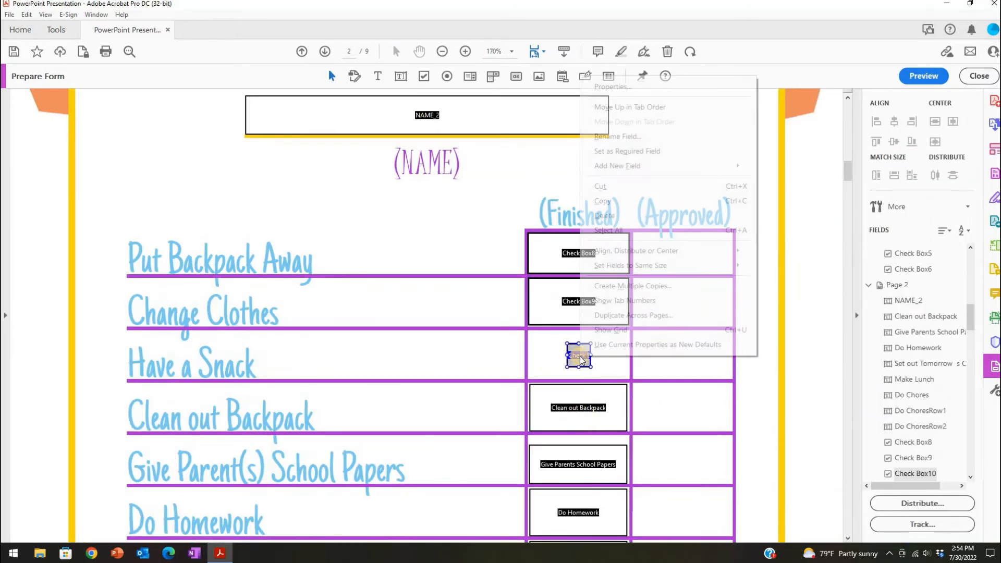
{"action": "left_click", "coordinate": [651, 215]}
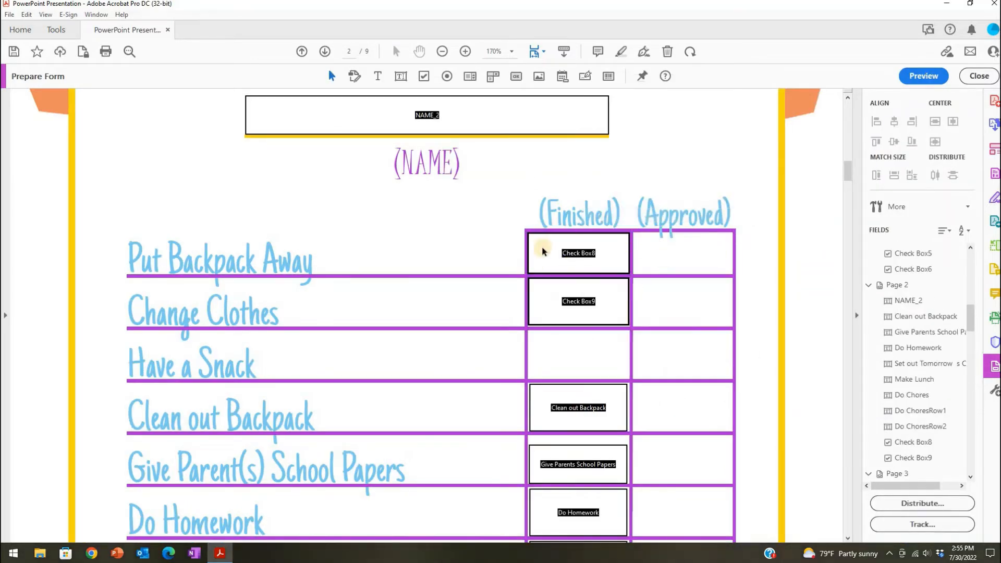
{"action": "left_click", "coordinate": [542, 358]}
Delete the auto-detected text fields in the Finished cells for Clean out Backpack, Give Parent(s) School Papers and Do Homework.
{"action": "scroll", "coordinate": [688, 385], "scroll_direction": "down", "scroll_amount": 5}
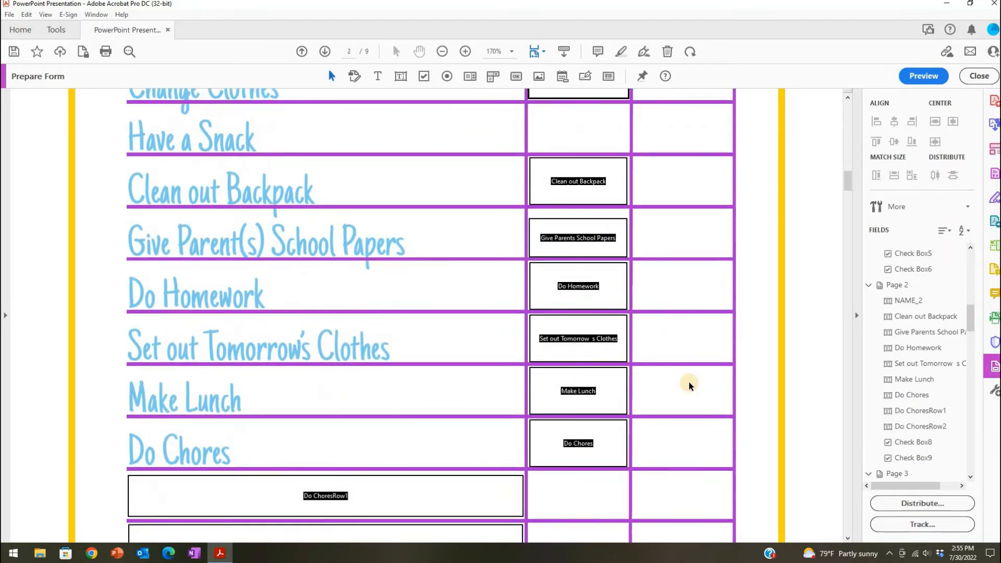
{"action": "scroll", "coordinate": [689, 382], "scroll_direction": "up", "scroll_amount": 2}
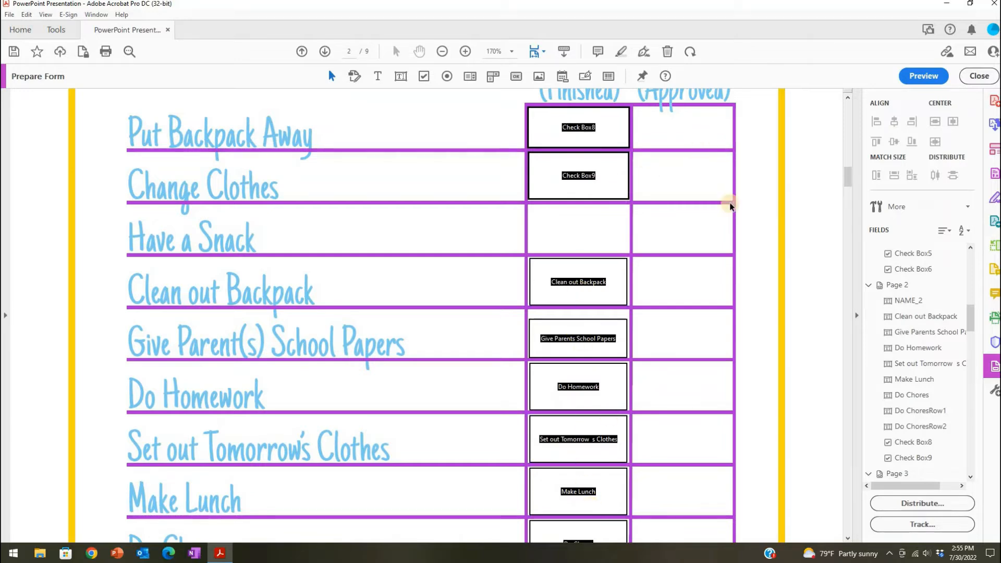
{"action": "scroll", "coordinate": [667, 403], "scroll_direction": "down", "scroll_amount": 3}
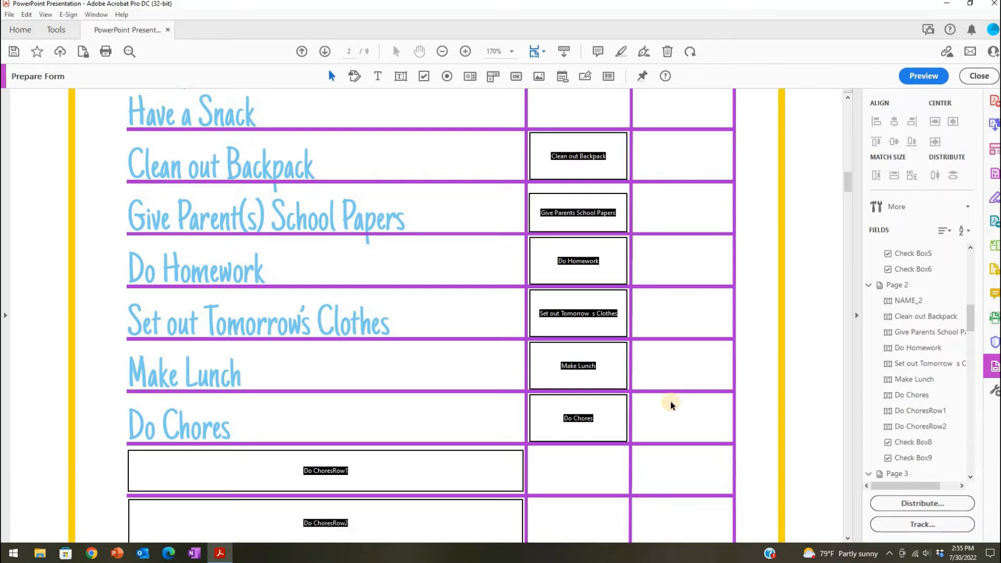
{"action": "left_click", "coordinate": [558, 158]}
{"action": "right_click", "coordinate": [546, 165]}
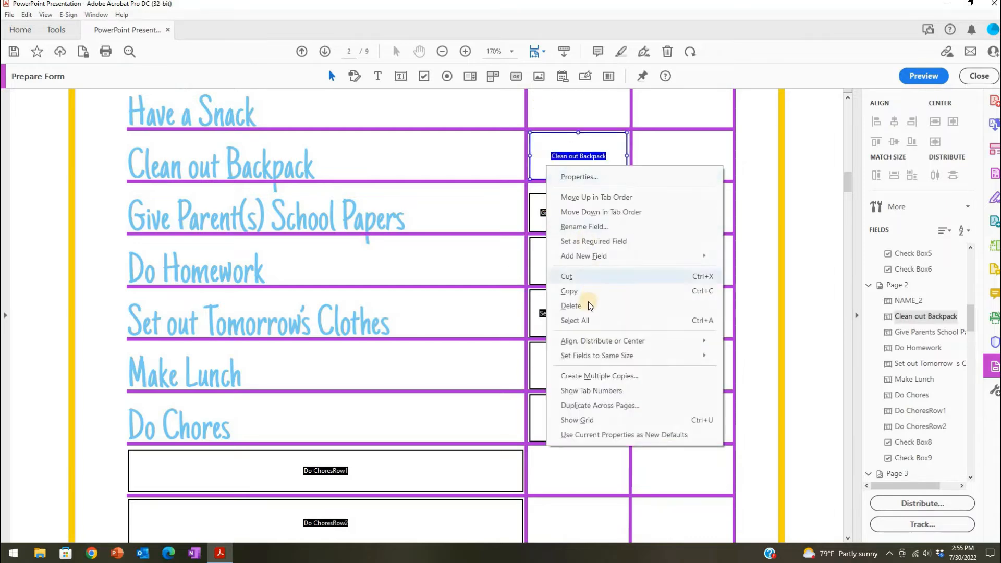
{"action": "left_click", "coordinate": [570, 305]}
{"action": "right_click", "coordinate": [556, 223]}
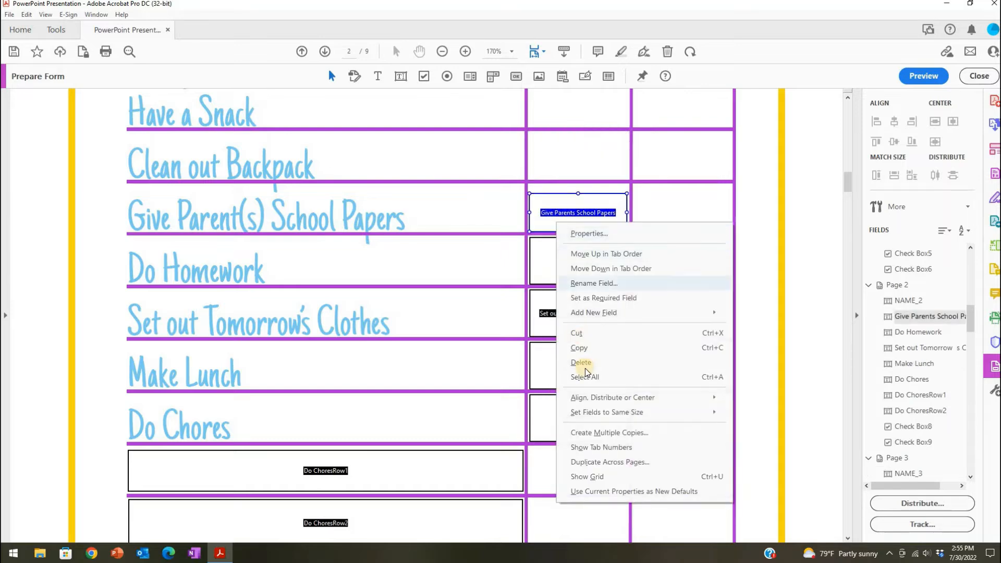
{"action": "left_click", "coordinate": [583, 367]}
{"action": "right_click", "coordinate": [545, 273]}
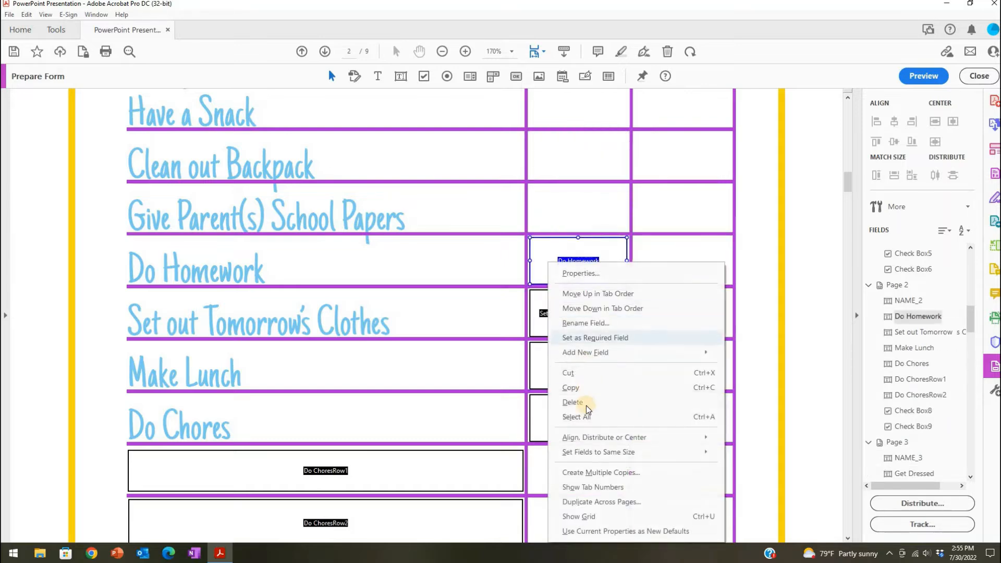
{"action": "left_click", "coordinate": [586, 405]}
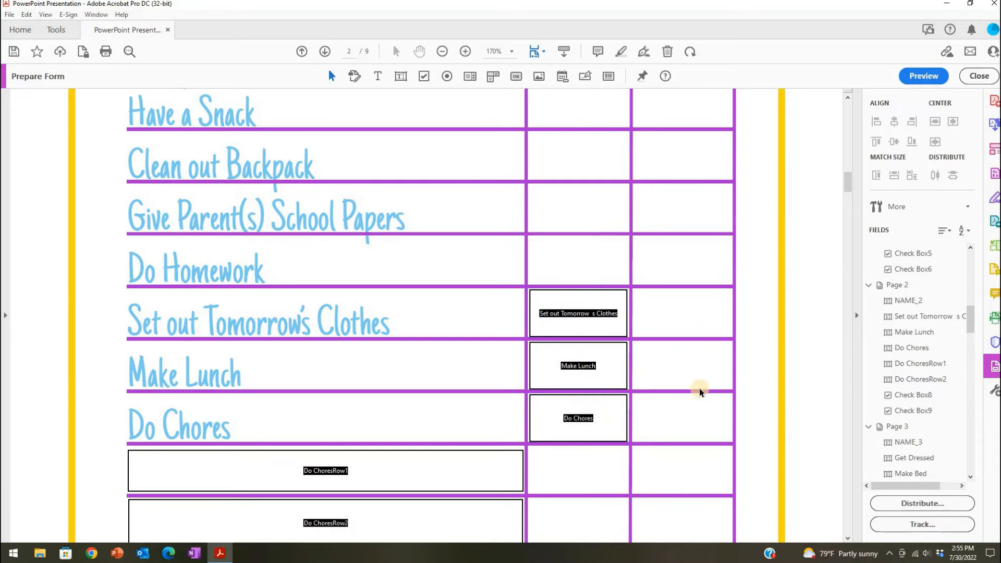
Review the Before-School Checklist fields on page 3 and delete the text field beside the Get Dressed label.
{"action": "scroll", "coordinate": [699, 389], "scroll_direction": "down", "scroll_amount": 10}
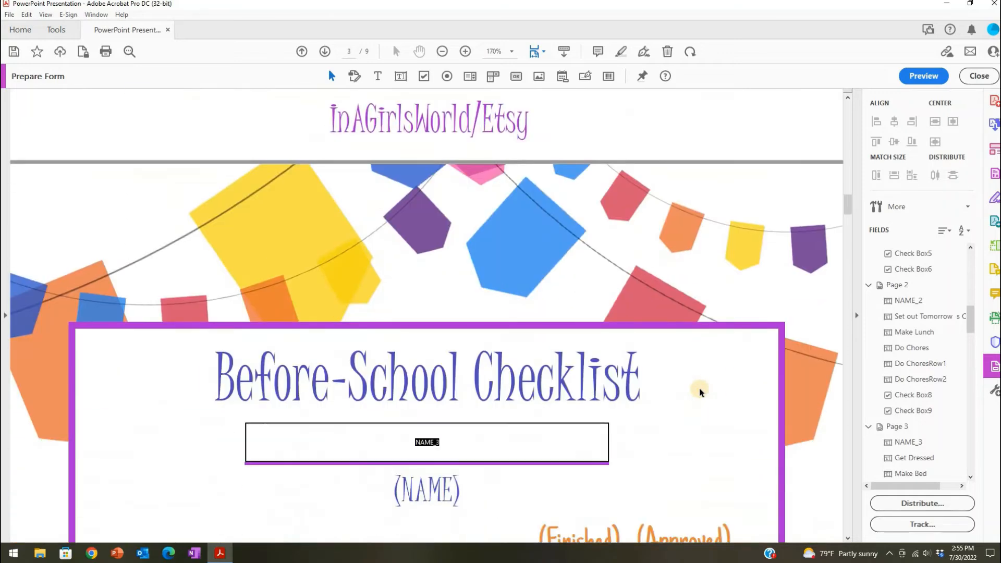
{"action": "scroll", "coordinate": [699, 388], "scroll_direction": "down", "scroll_amount": 3}
{"action": "left_click", "coordinate": [455, 268]}
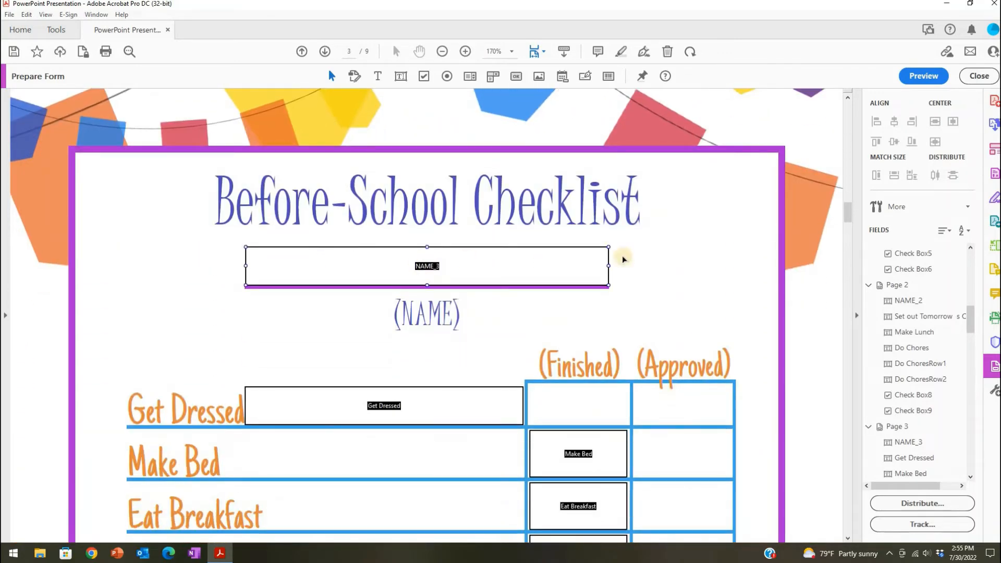
{"action": "scroll", "coordinate": [596, 264], "scroll_direction": "down", "scroll_amount": 3}
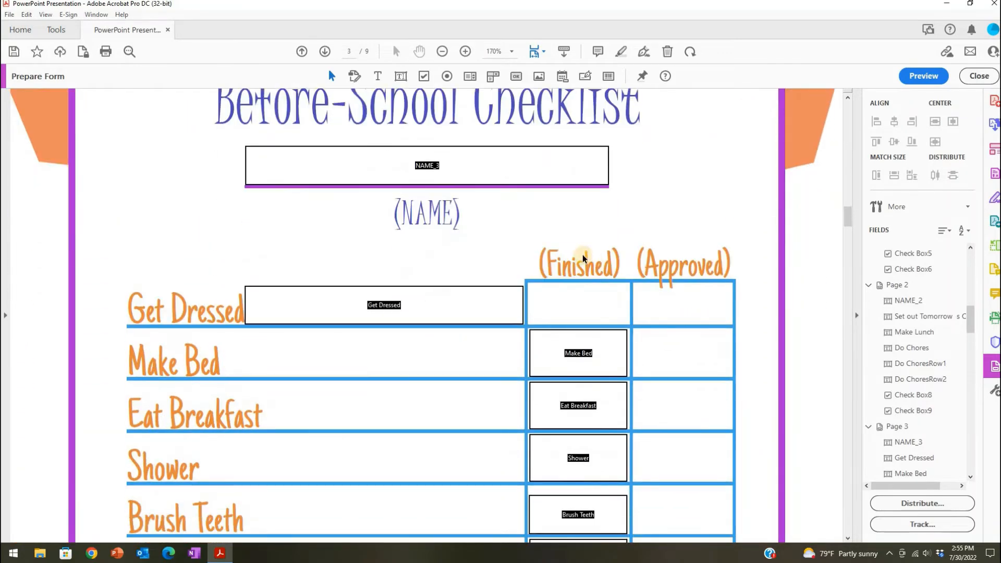
{"action": "left_click", "coordinate": [597, 354]}
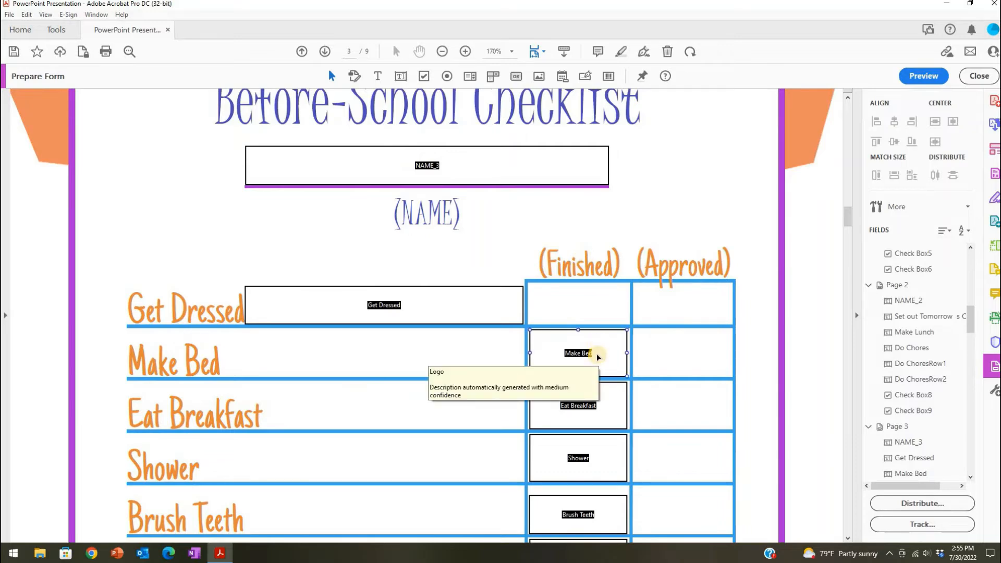
{"action": "left_click", "coordinate": [482, 175]}
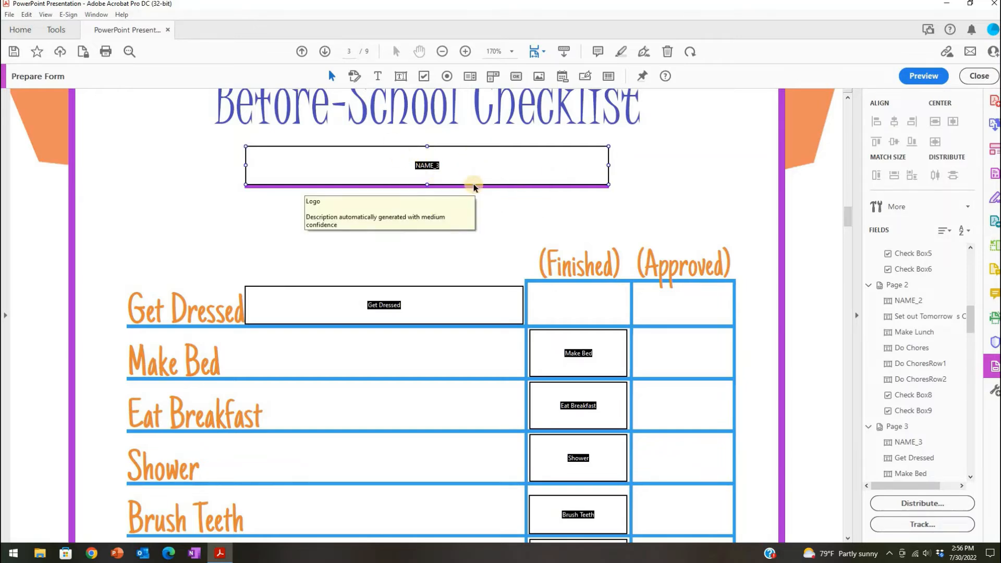
{"action": "scroll", "coordinate": [473, 184], "scroll_direction": "down", "scroll_amount": 2}
{"action": "right_click", "coordinate": [472, 218]}
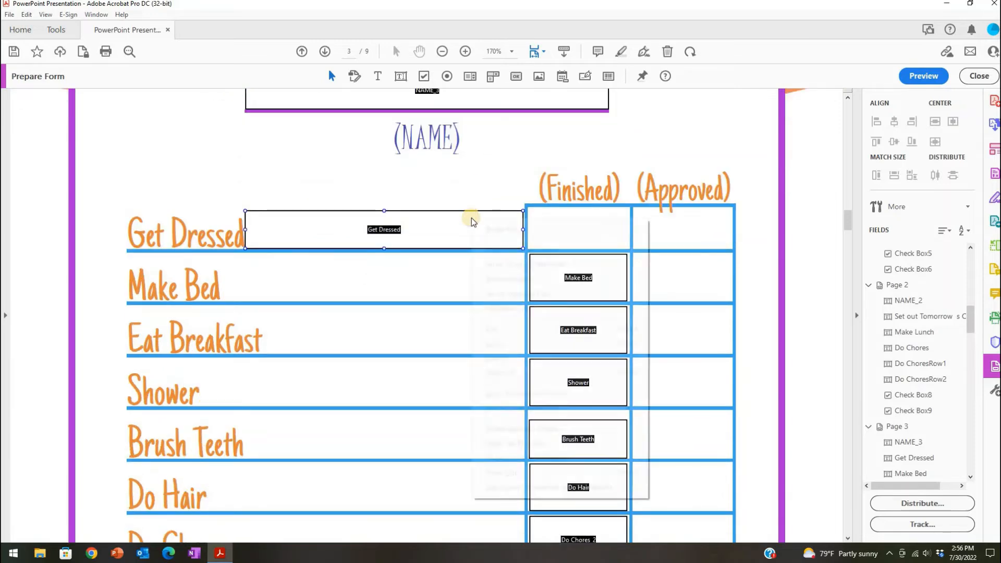
{"action": "left_click", "coordinate": [489, 361]}
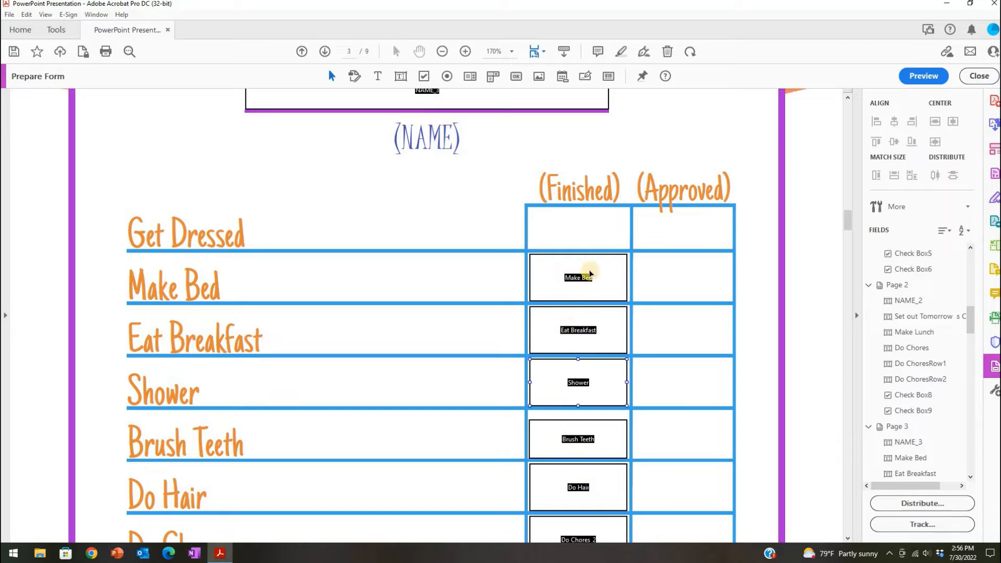
{"action": "left_click", "coordinate": [590, 273]}
Delete the auto-detected First day of text field over the sun in the banner on page 4.
{"action": "scroll", "coordinate": [696, 323], "scroll_direction": "down", "scroll_amount": 3}
{"action": "scroll", "coordinate": [690, 329], "scroll_direction": "down", "scroll_amount": 12}
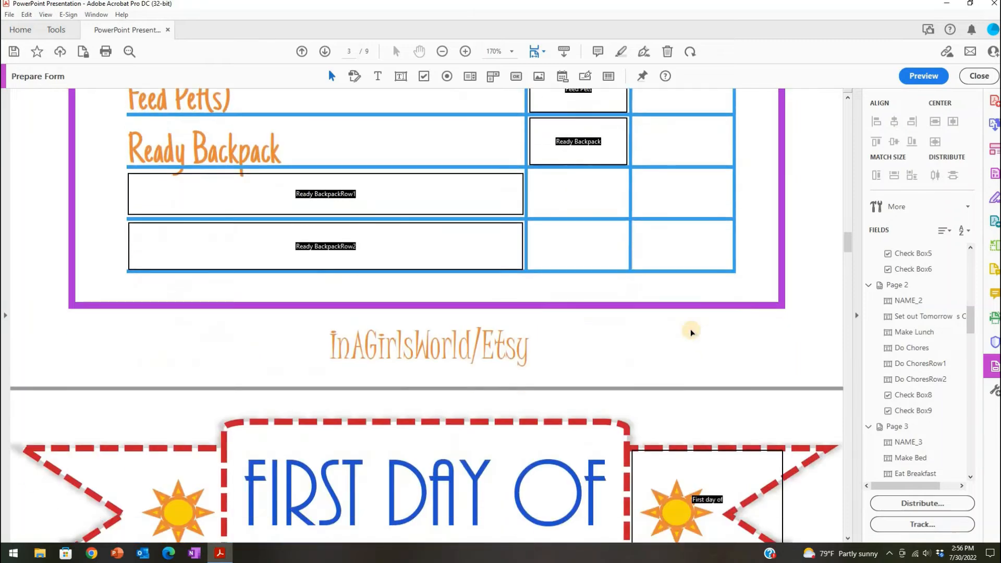
{"action": "scroll", "coordinate": [689, 330], "scroll_direction": "up", "scroll_amount": 1}
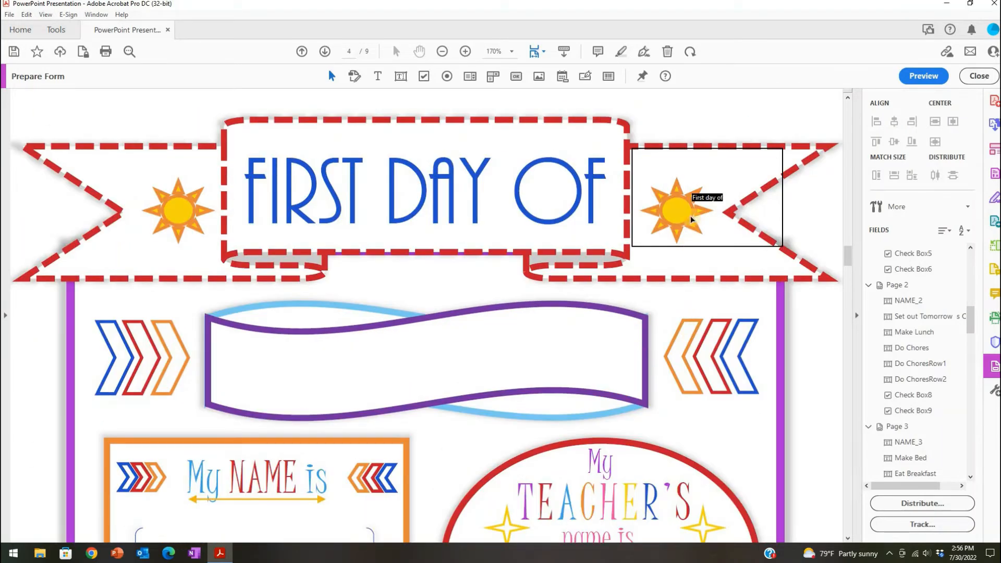
{"action": "right_click", "coordinate": [715, 234]}
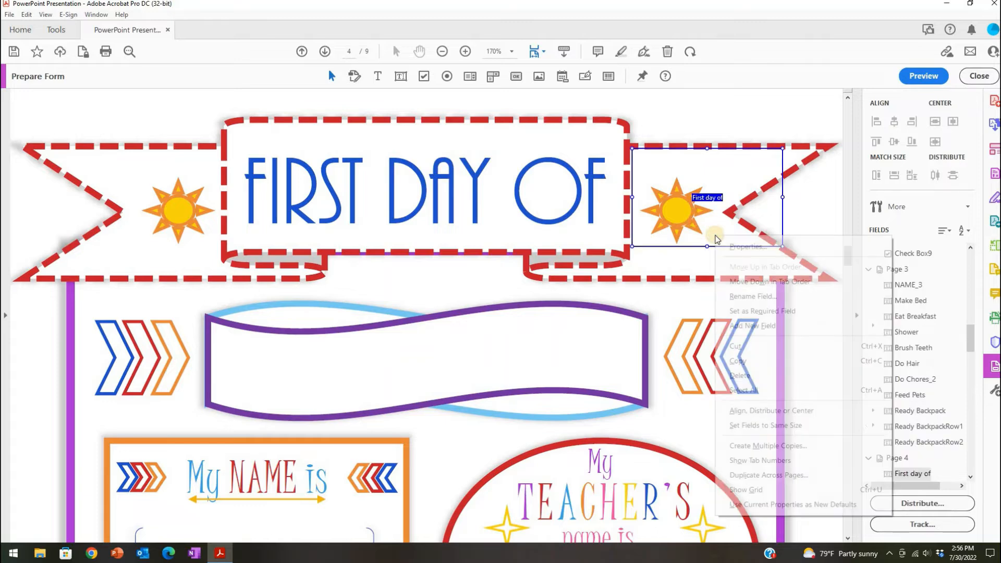
{"action": "left_click", "coordinate": [751, 375]}
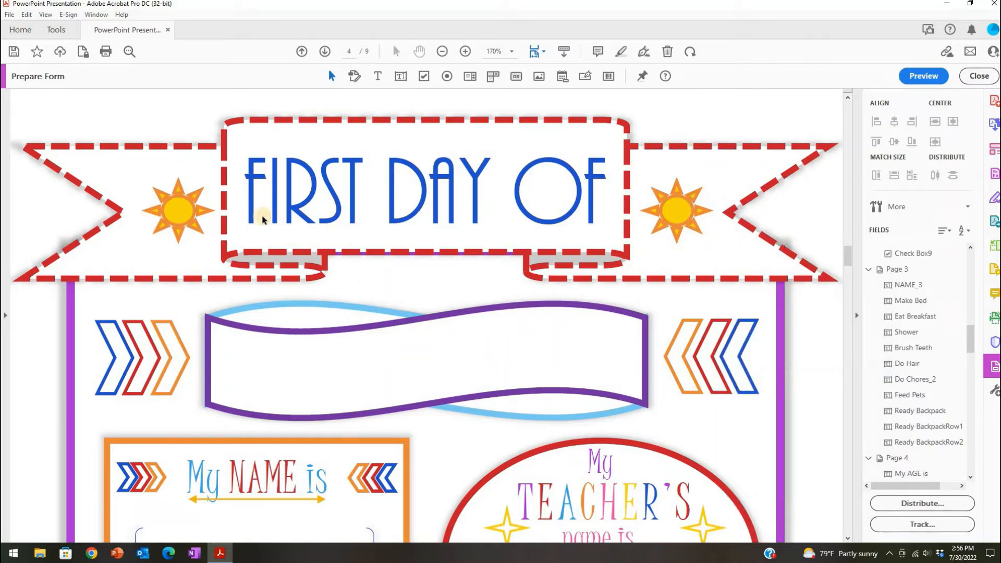
Add a text field inside the wavy purple banner below FIRST DAY OF and resize it to fit within the outline.
{"action": "scroll", "coordinate": [465, 344], "scroll_direction": "down", "scroll_amount": 1}
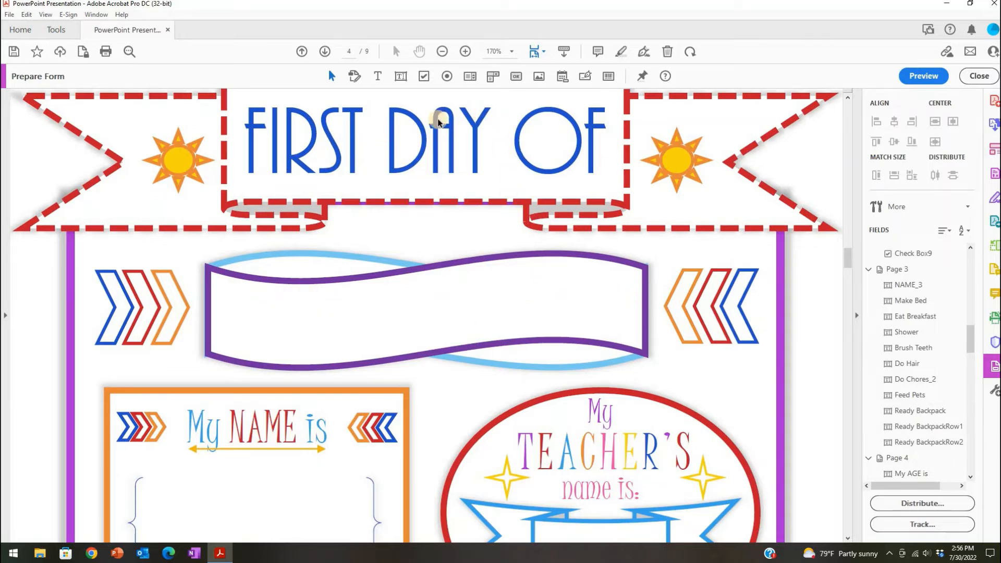
{"action": "left_click", "coordinate": [401, 79]}
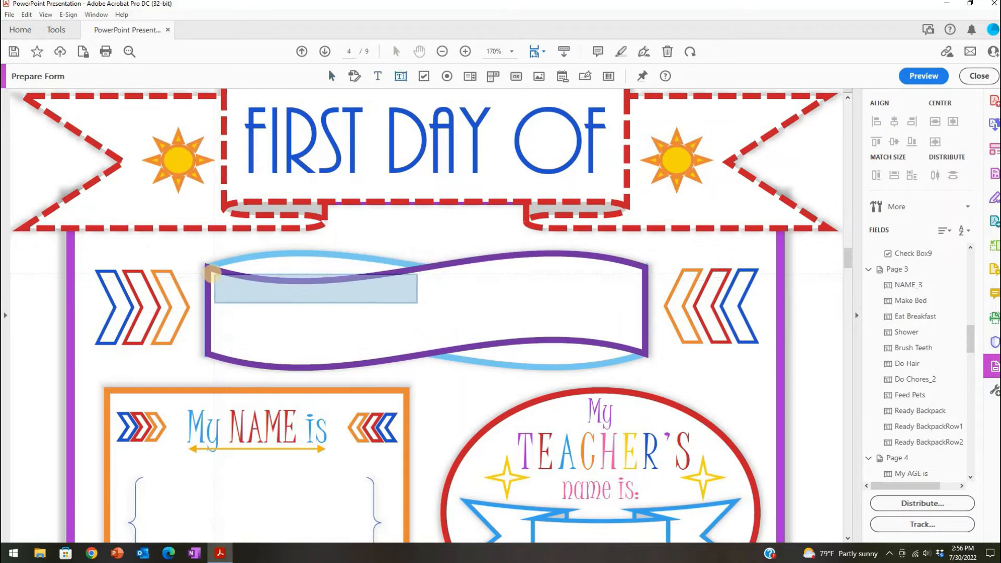
{"action": "left_click", "coordinate": [212, 273]}
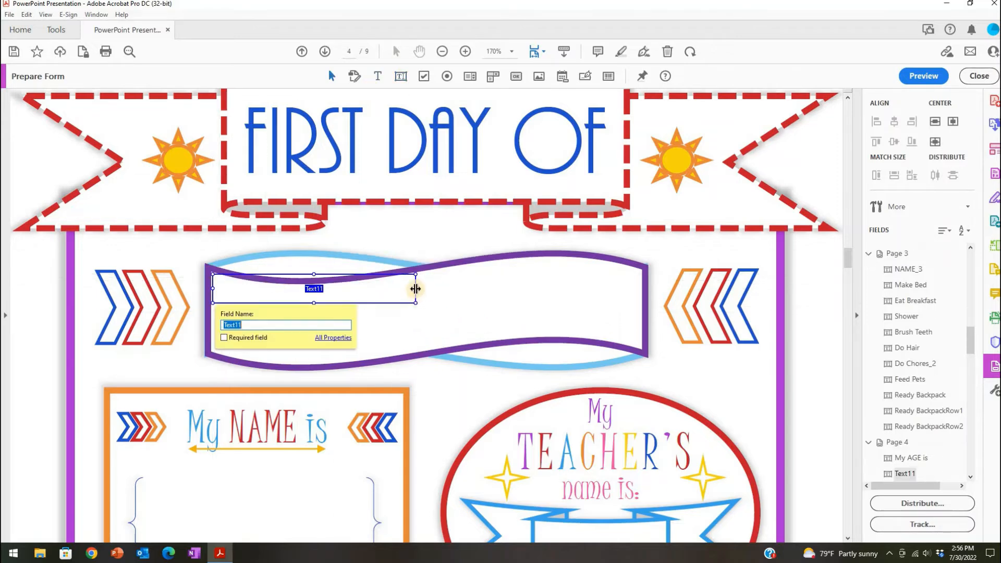
{"action": "left_click_drag", "start_coordinate": [415, 289], "coordinate": [642, 289]}
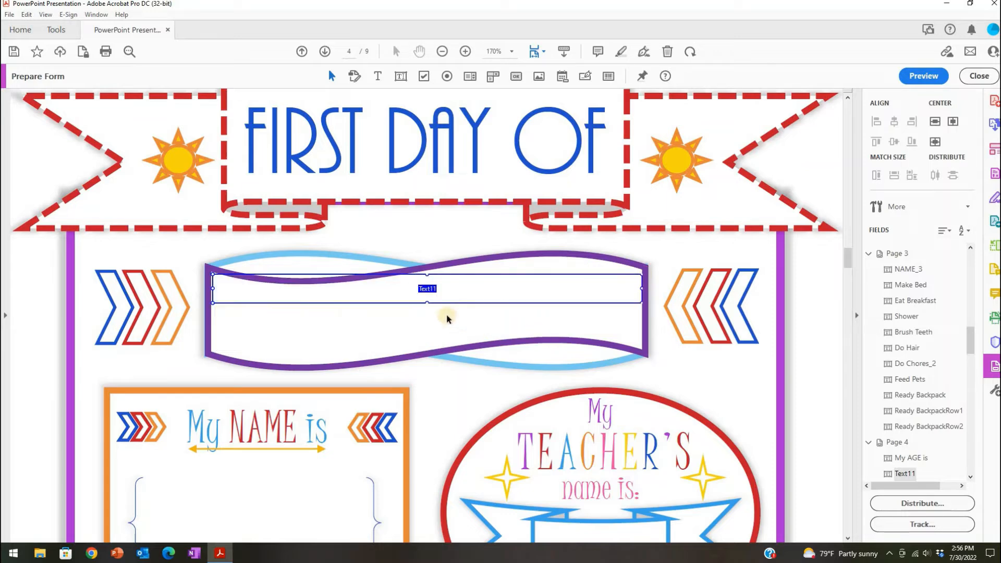
{"action": "mouse_move", "coordinate": [427, 303]}
{"action": "left_mouse_down"}
{"action": "mouse_move", "coordinate": [429, 353]}
{"action": "mouse_move", "coordinate": [437, 338]}
{"action": "left_mouse_up"}
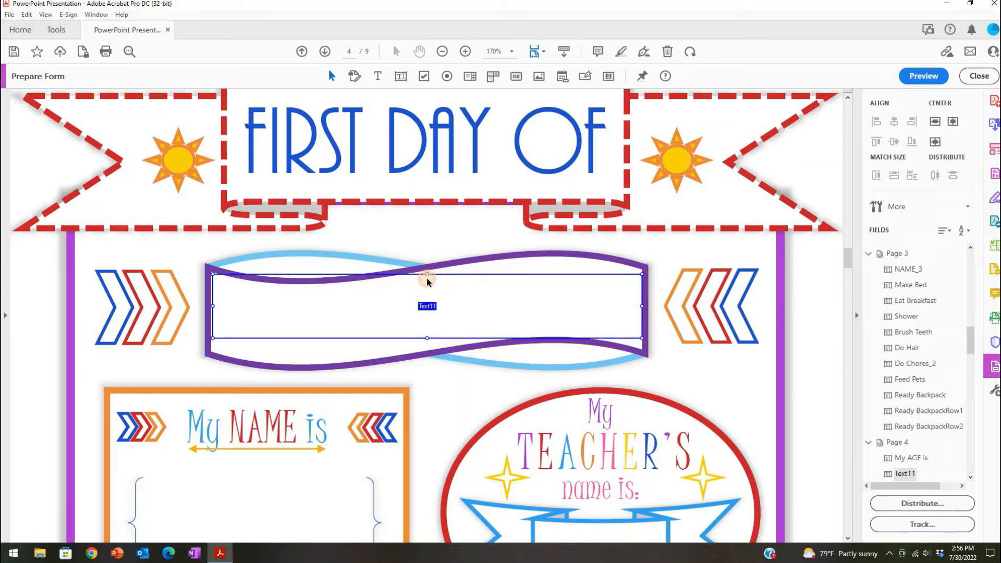
{"action": "mouse_move", "coordinate": [427, 283]}
{"action": "left_mouse_down"}
{"action": "mouse_move", "coordinate": [253, 281]}
{"action": "mouse_move", "coordinate": [255, 292]}
{"action": "left_mouse_up"}
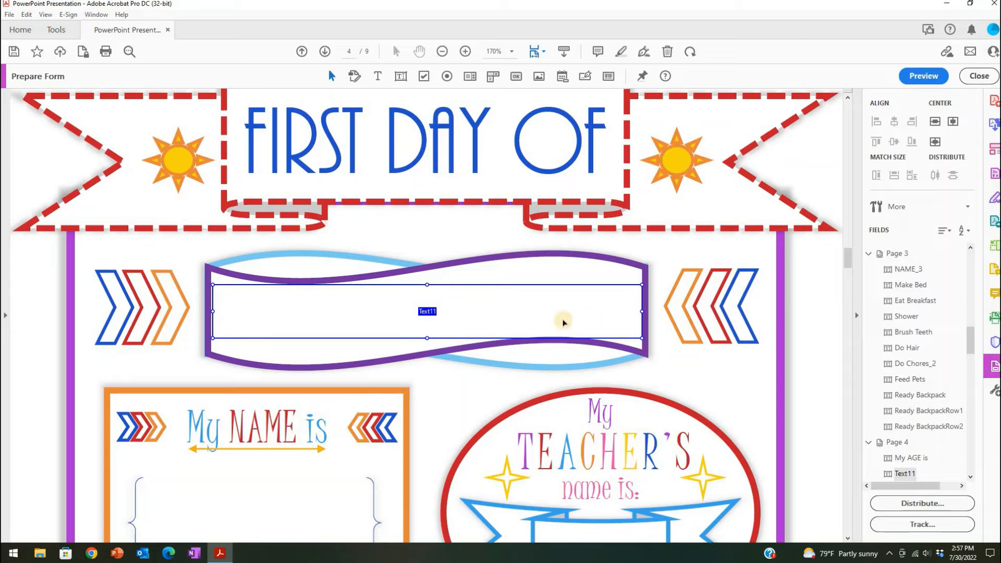
Delete the auto-detected My AGE is text field that overlaps the brackets in the My NAME is box.
{"action": "scroll", "coordinate": [554, 264], "scroll_direction": "down", "scroll_amount": 5}
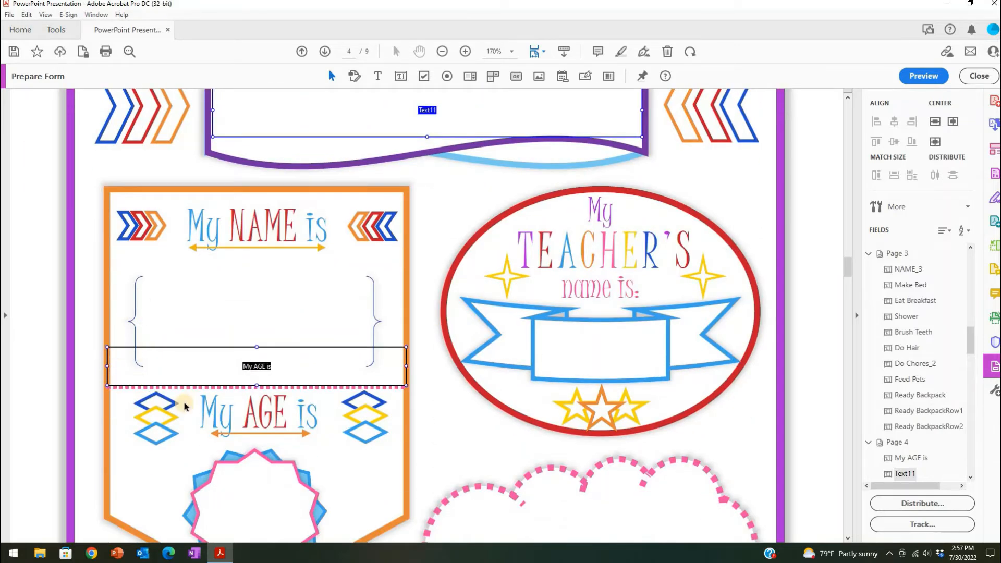
{"action": "left_click", "coordinate": [413, 359]}
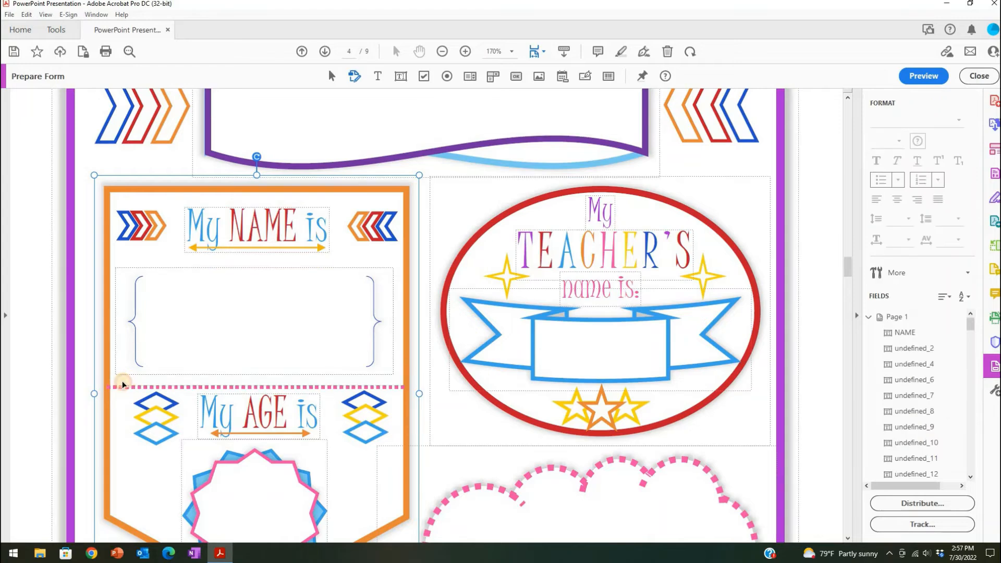
{"action": "left_click", "coordinate": [123, 384]}
{"action": "right_click", "coordinate": [130, 375]}
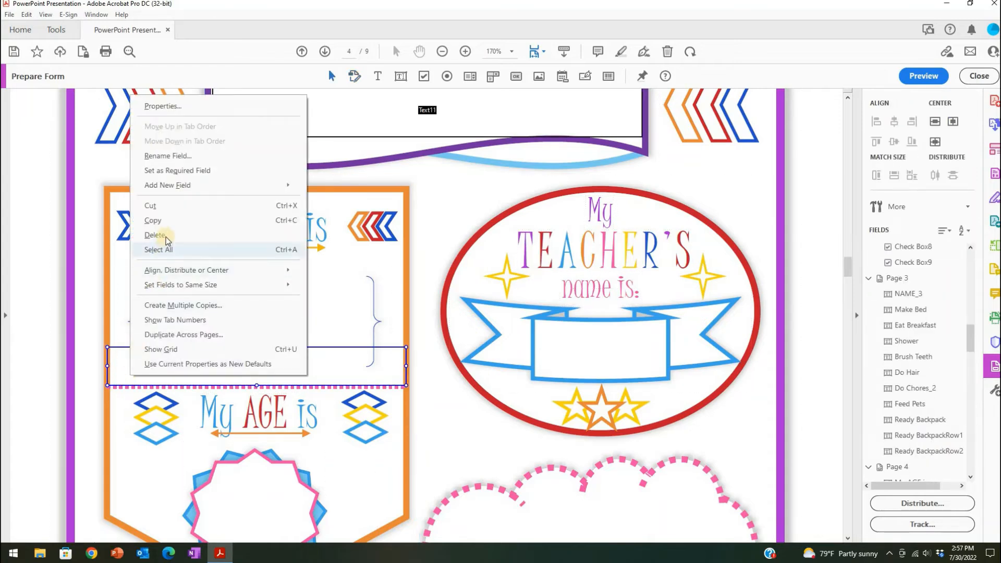
{"action": "left_click", "coordinate": [166, 236]}
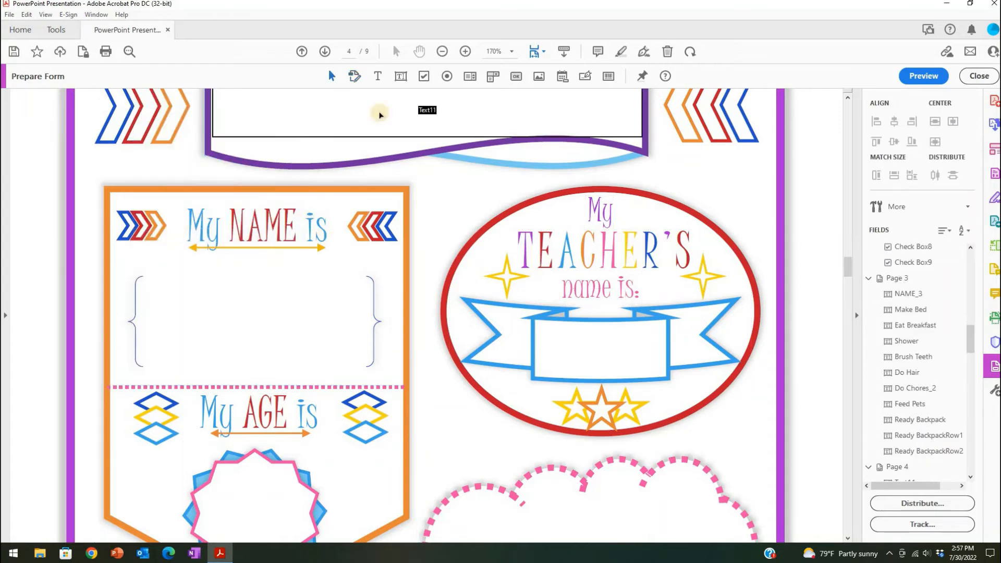
Add a text field between the brackets in the My NAME is box and stretch it to fill the bracketed area.
{"action": "left_click", "coordinate": [399, 76]}
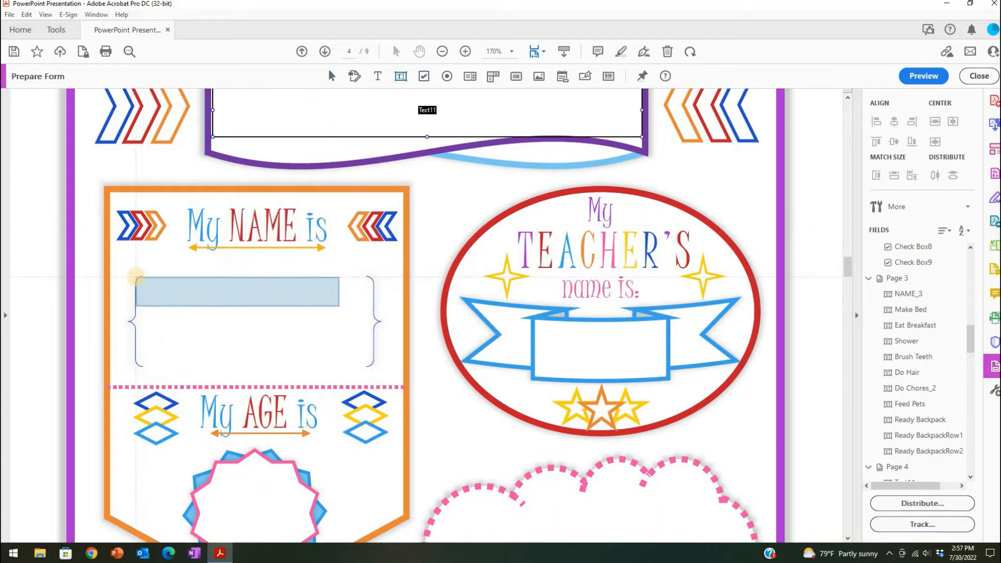
{"action": "left_click", "coordinate": [337, 293]}
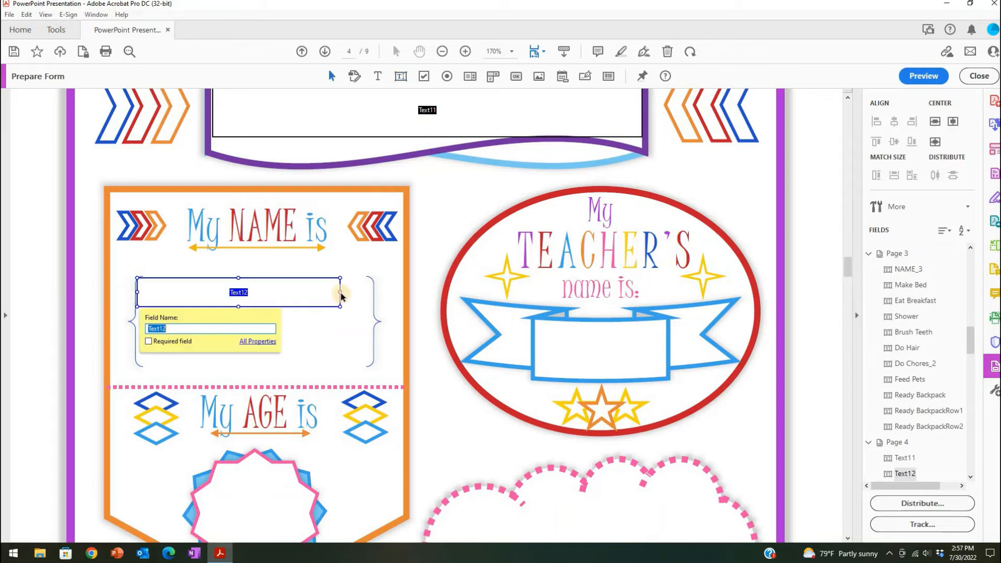
{"action": "left_click_drag", "start_coordinate": [340, 293], "coordinate": [372, 291]}
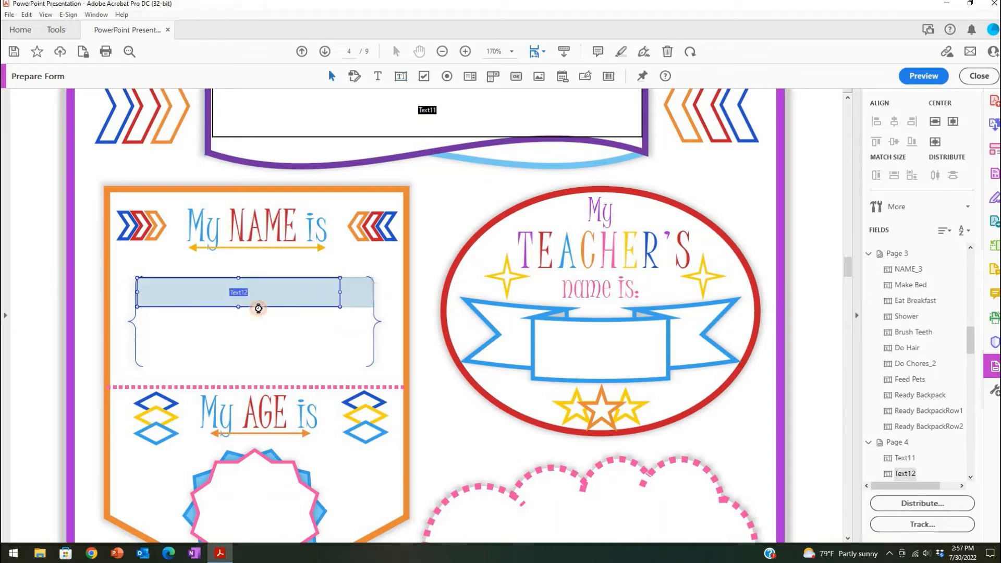
{"action": "left_click_drag", "start_coordinate": [255, 307], "coordinate": [255, 365]}
Enable the Multi-line option for the text field in the My NAME is box.
{"action": "right_click", "coordinate": [255, 320]}
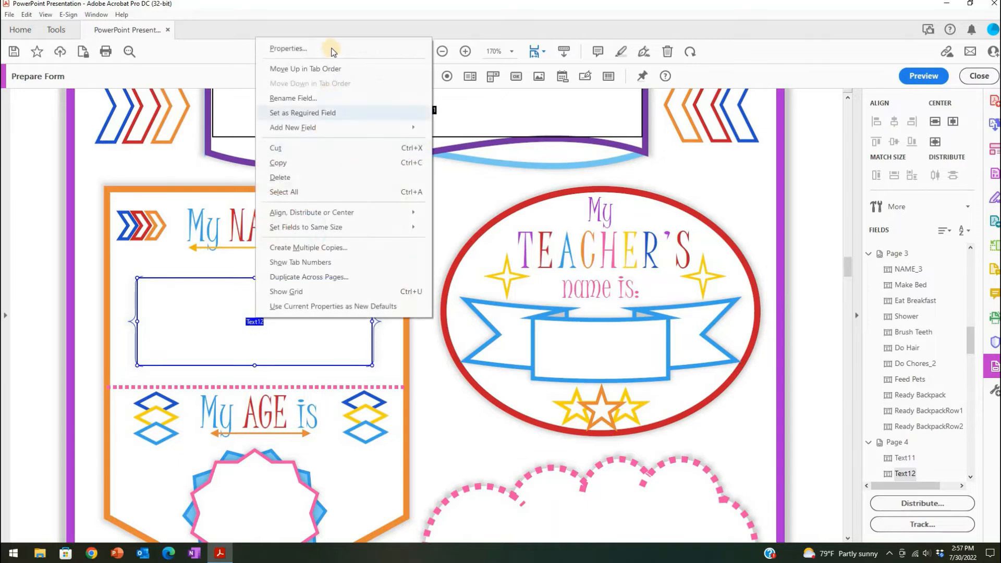
{"action": "left_click", "coordinate": [331, 46]}
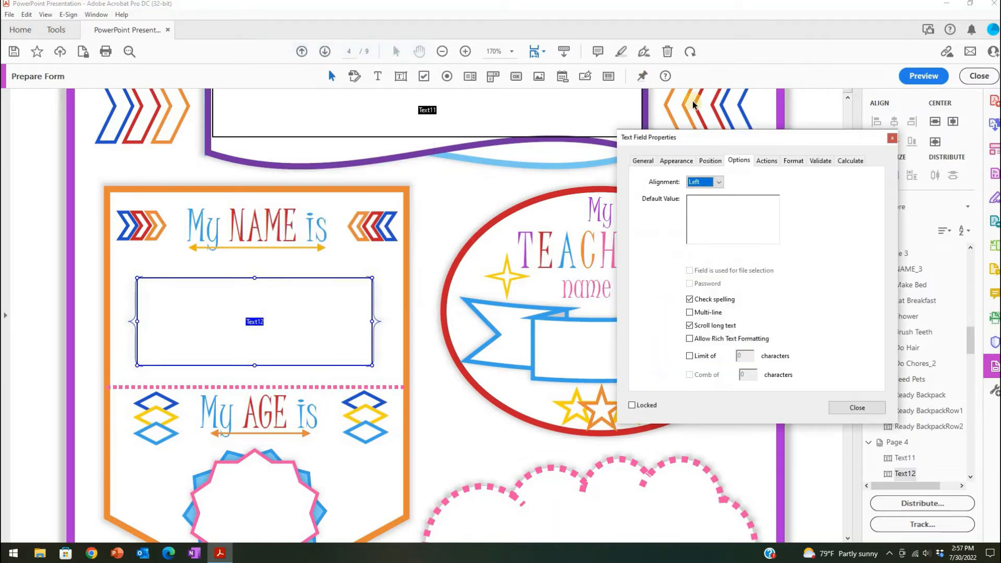
{"action": "left_click", "coordinate": [689, 313]}
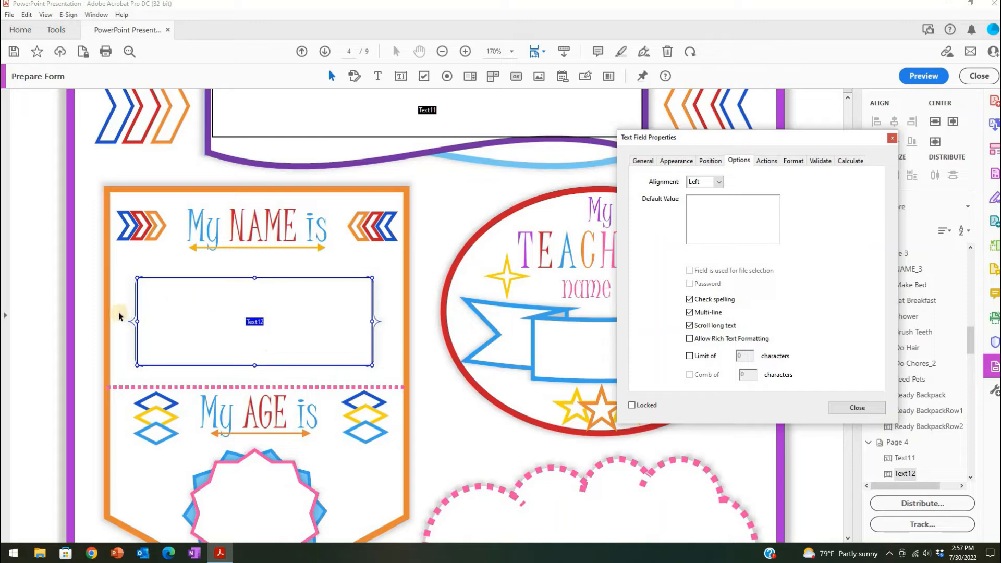
{"action": "left_click", "coordinate": [892, 140]}
Add a dropdown field inside the star-shaped badge under My AGE is and extend its height to fill the badge.
{"action": "scroll", "coordinate": [273, 332], "scroll_direction": "down", "scroll_amount": 1}
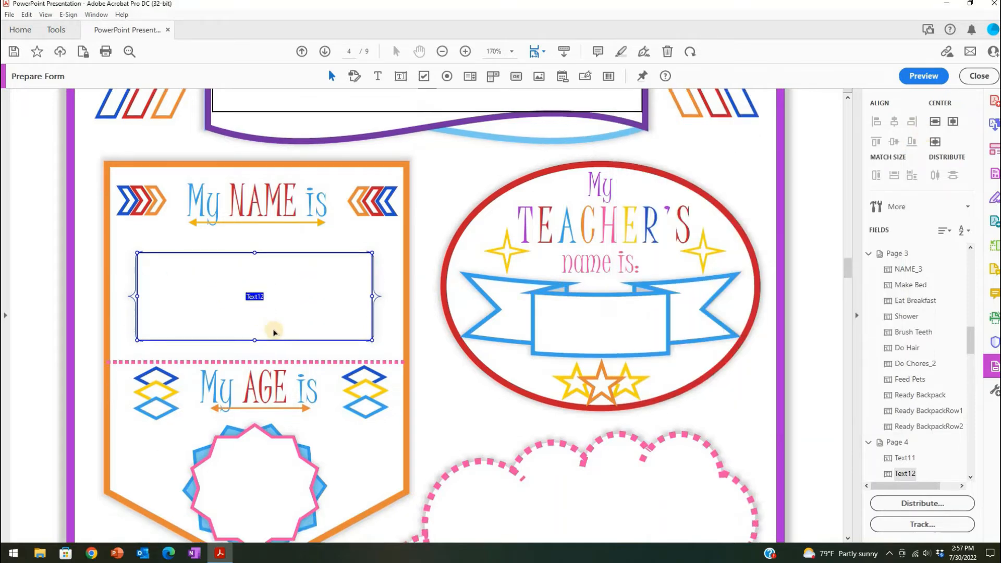
{"action": "scroll", "coordinate": [274, 332], "scroll_direction": "down", "scroll_amount": 2}
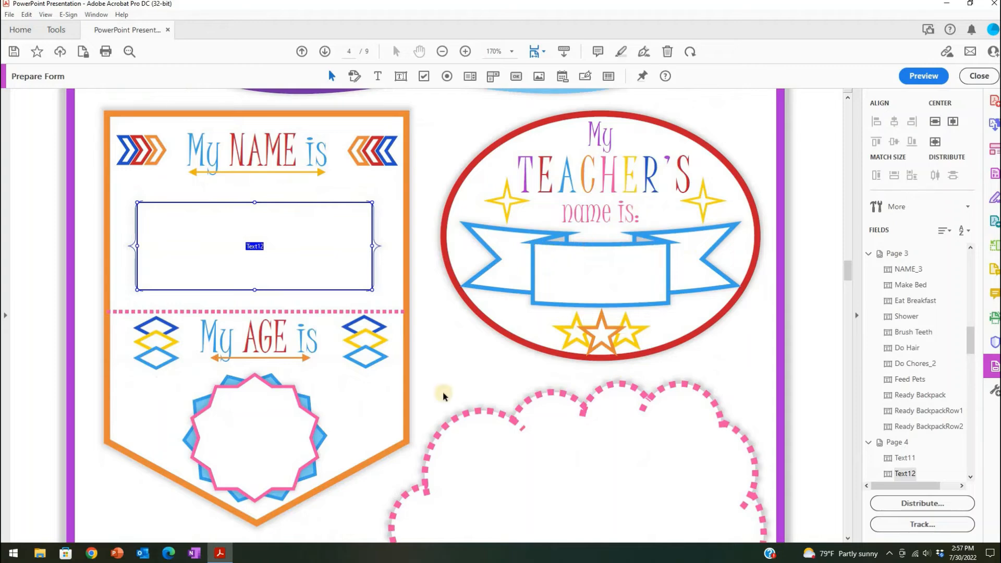
{"action": "scroll", "coordinate": [315, 428], "scroll_direction": "down", "scroll_amount": 2}
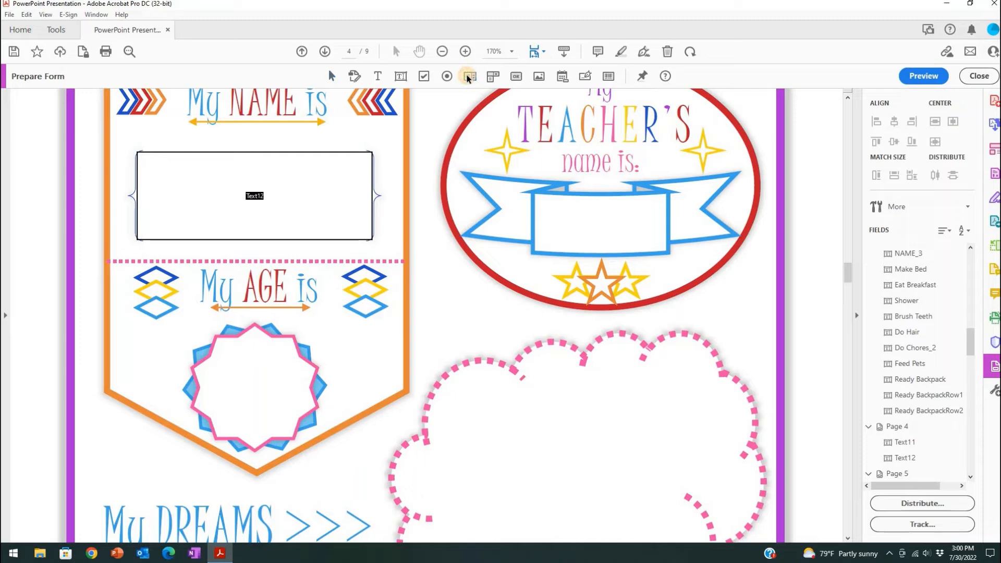
{"action": "left_click", "coordinate": [493, 76]}
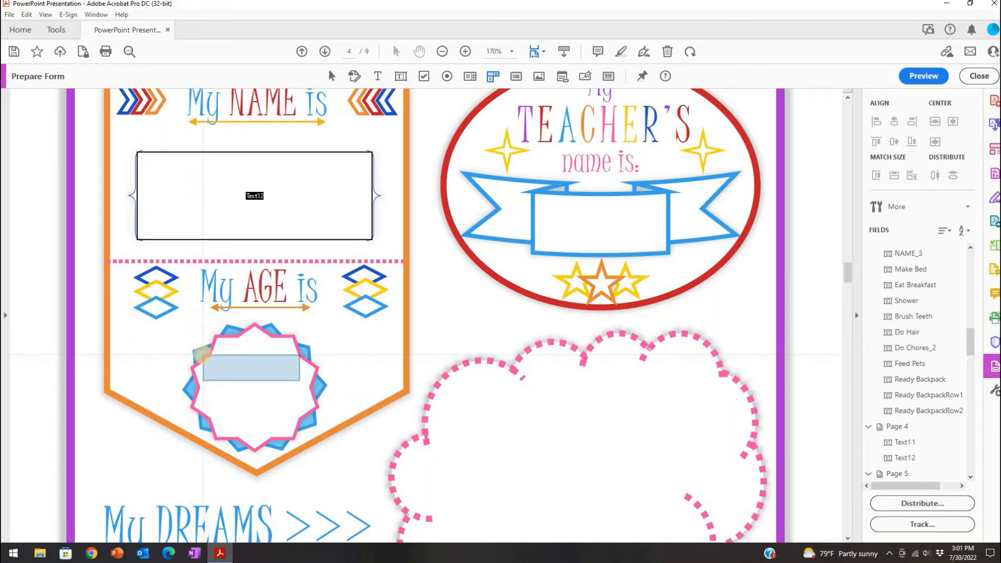
{"action": "left_click", "coordinate": [204, 354]}
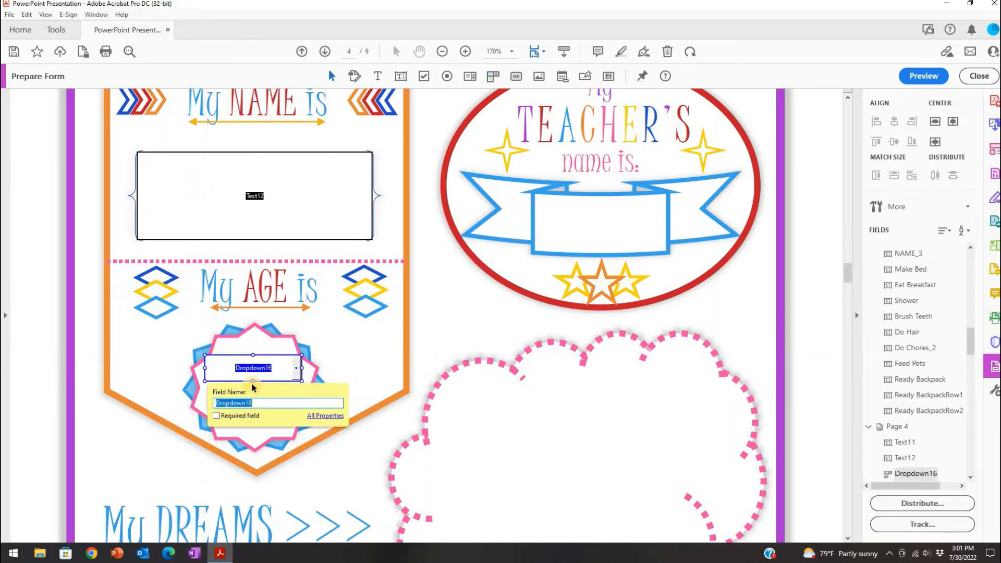
{"action": "left_click_drag", "start_coordinate": [253, 382], "coordinate": [253, 423]}
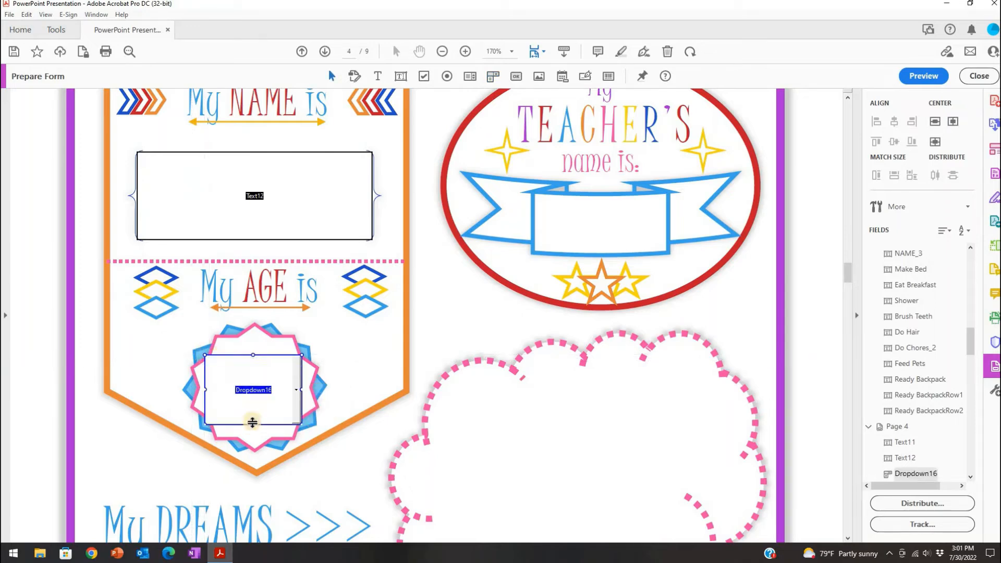
Add the items 1, 2 and 3 to the My AGE is dropdown's item list.
{"action": "left_click", "coordinate": [257, 394]}
{"action": "right_click", "coordinate": [267, 395]}
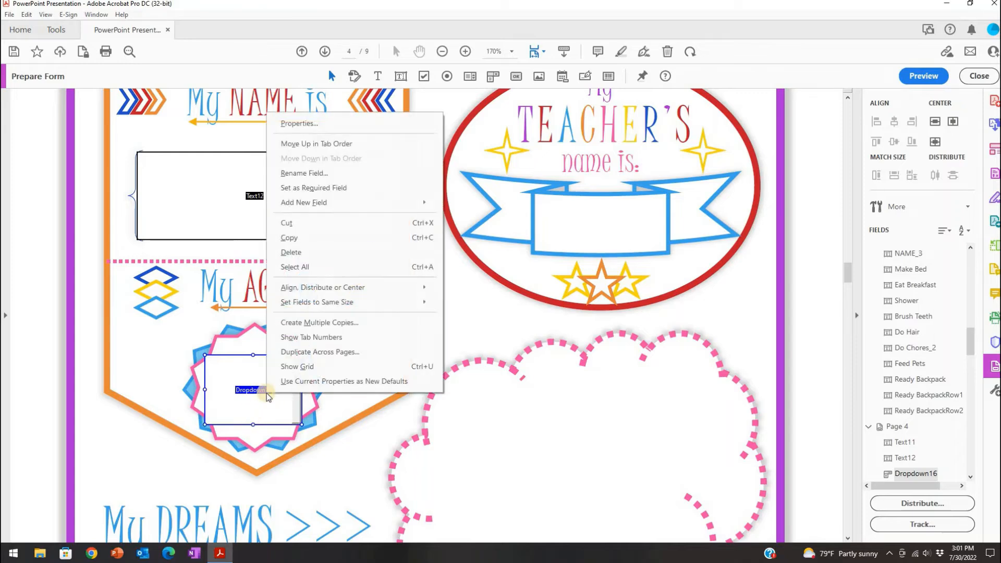
{"action": "left_click", "coordinate": [317, 124]}
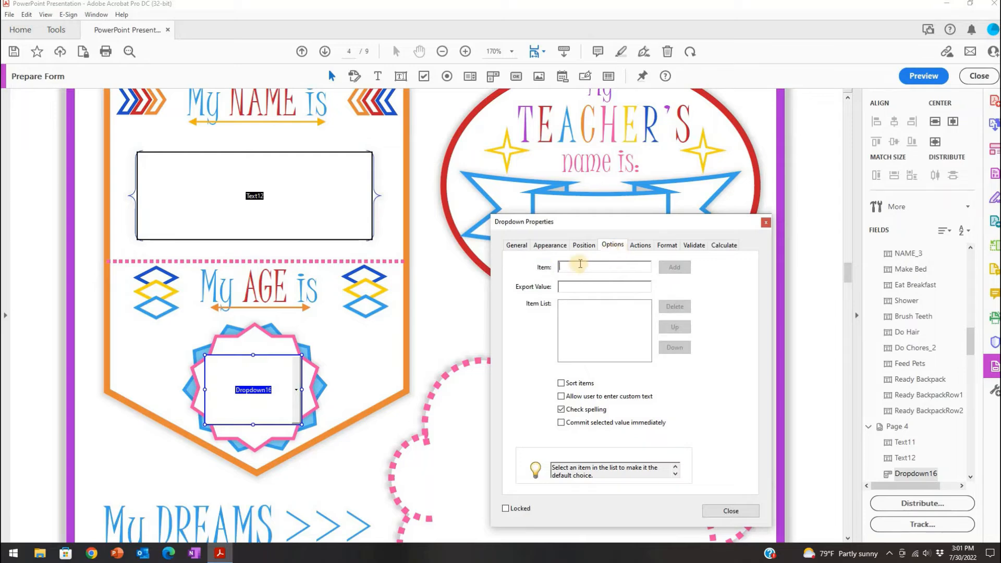
{"action": "type", "text": "1"}
{"action": "left_click", "coordinate": [684, 267]}
{"action": "type", "text": "2"}
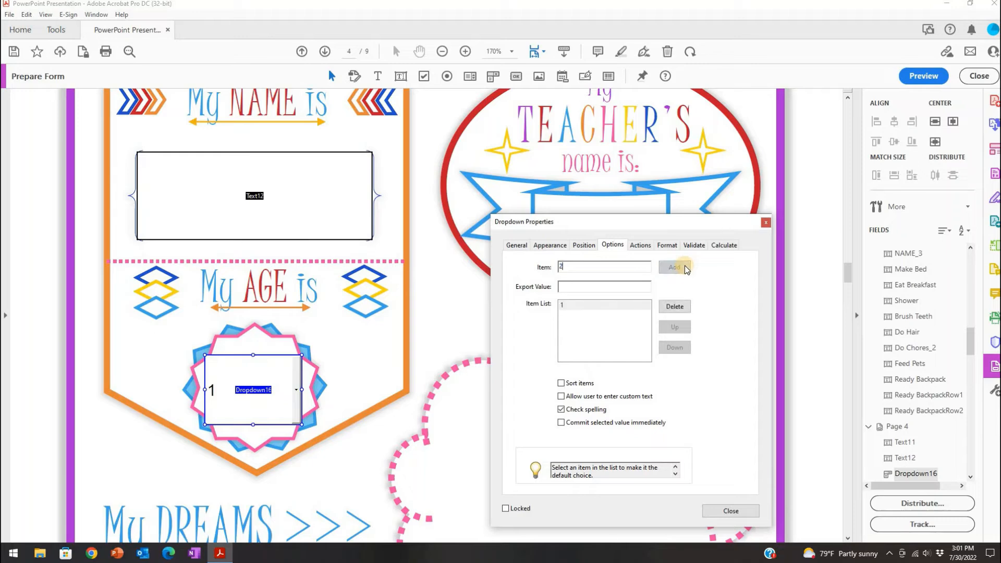
{"action": "left_click", "coordinate": [684, 266]}
{"action": "type", "text": "3"}
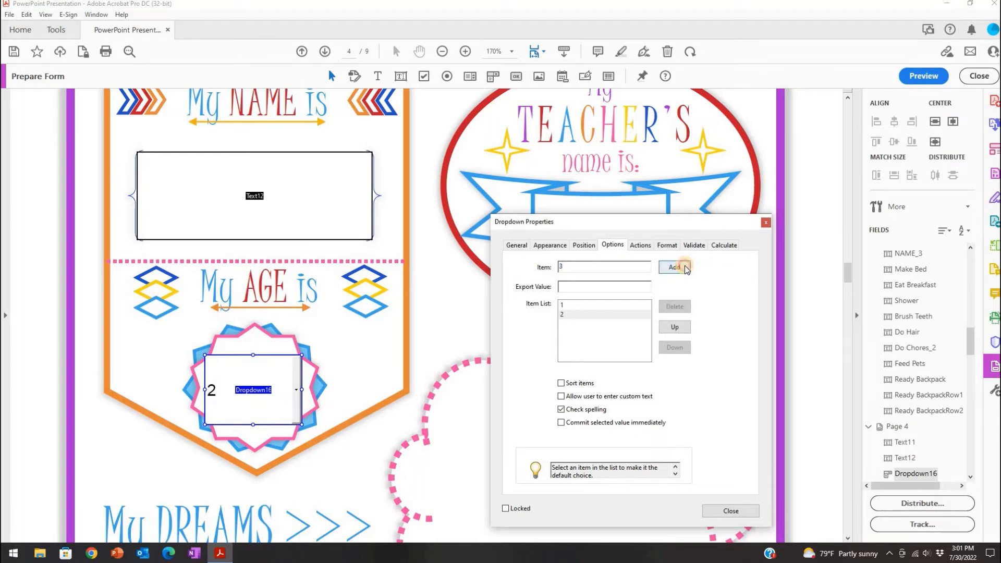
{"action": "left_click", "coordinate": [684, 267]}
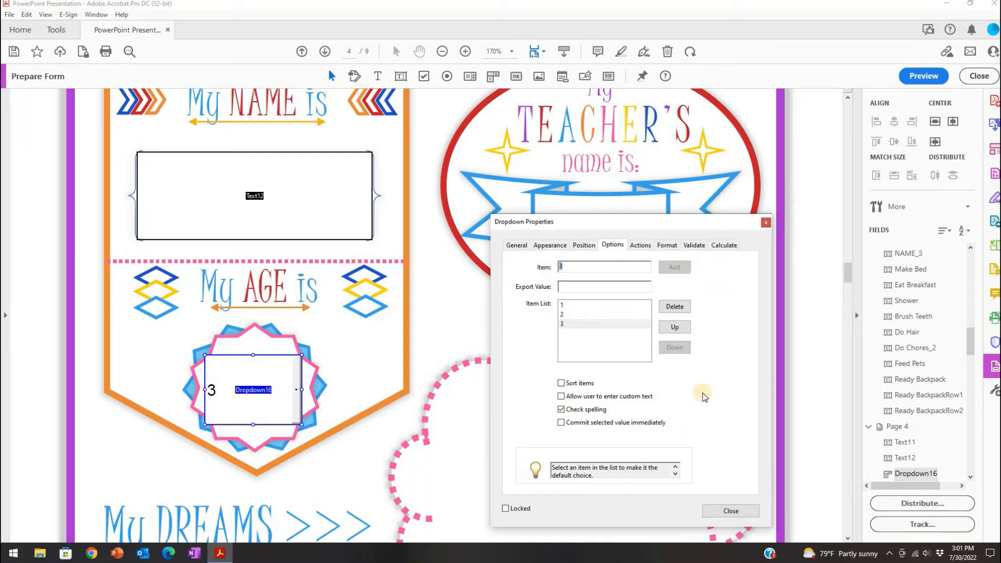
{"action": "left_click", "coordinate": [739, 512]}
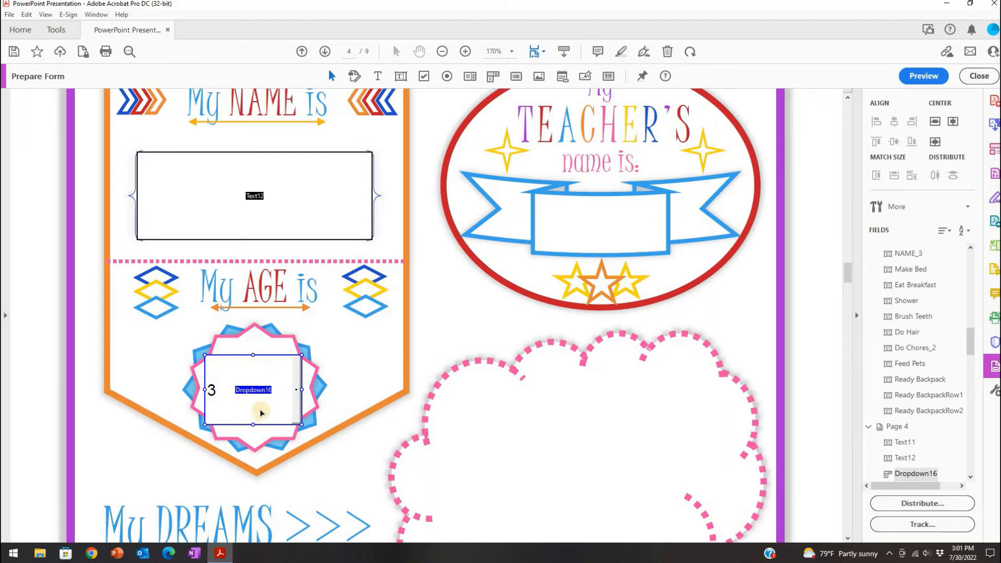
Preview the form to check the choices in the My AGE is dropdown, and return to editing.
{"action": "left_click", "coordinate": [923, 75]}
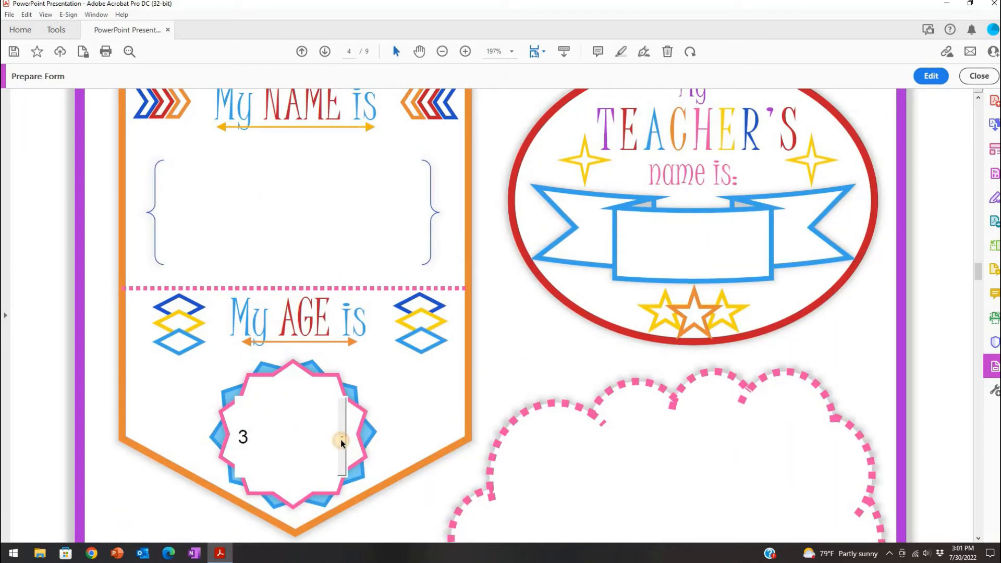
{"action": "left_click", "coordinate": [342, 443]}
{"action": "left_click", "coordinate": [280, 353]}
{"action": "left_click", "coordinate": [930, 76]}
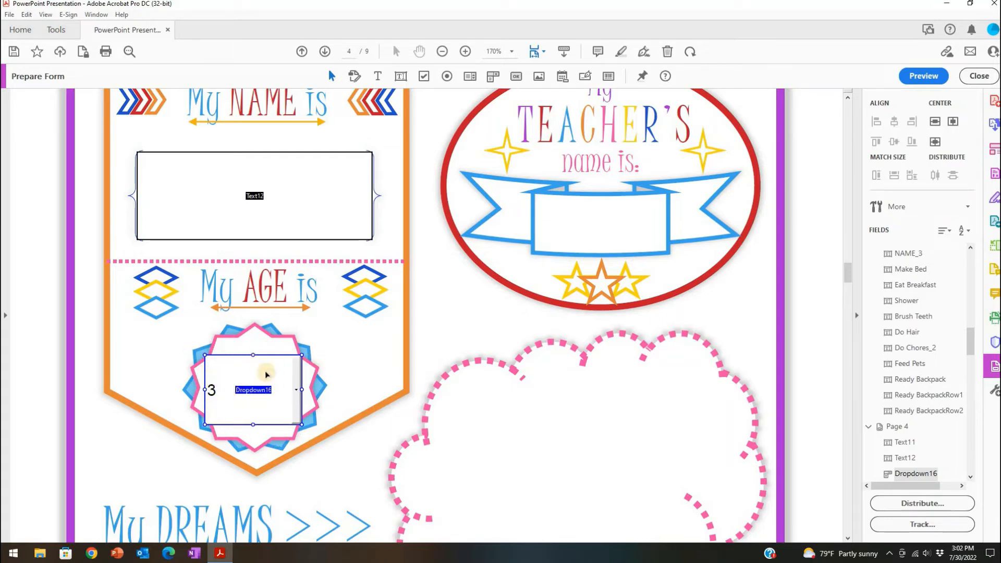
Replace the My AGE is dropdown with a text field sized to fit inside the star-shaped badge.
{"action": "right_click", "coordinate": [279, 369]}
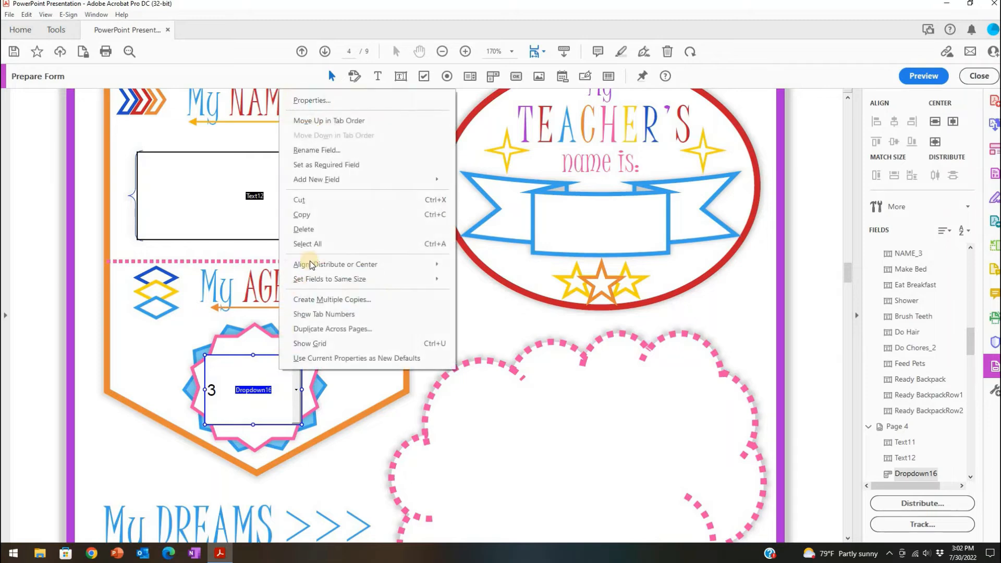
{"action": "left_click", "coordinate": [319, 227]}
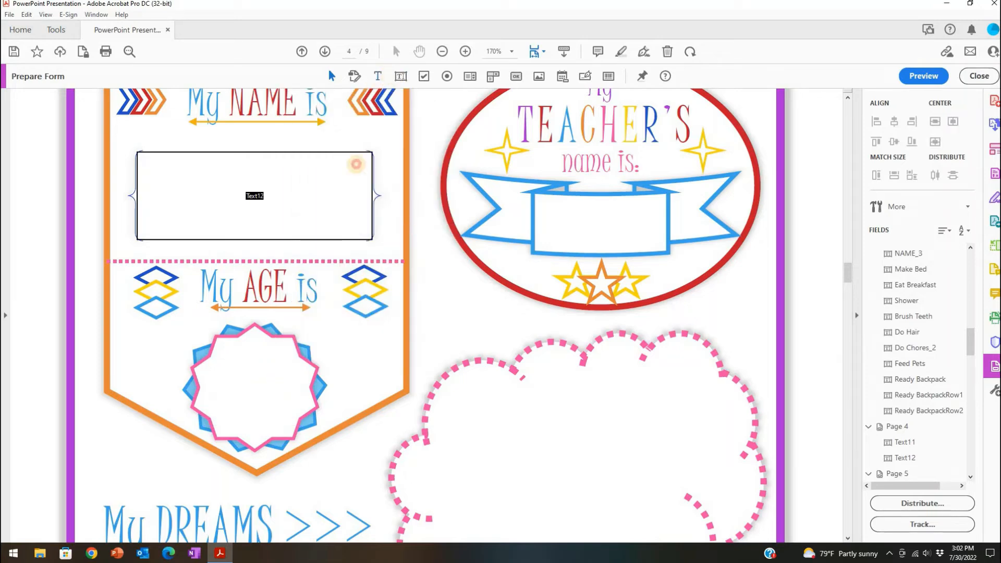
{"action": "left_click", "coordinate": [205, 361]}
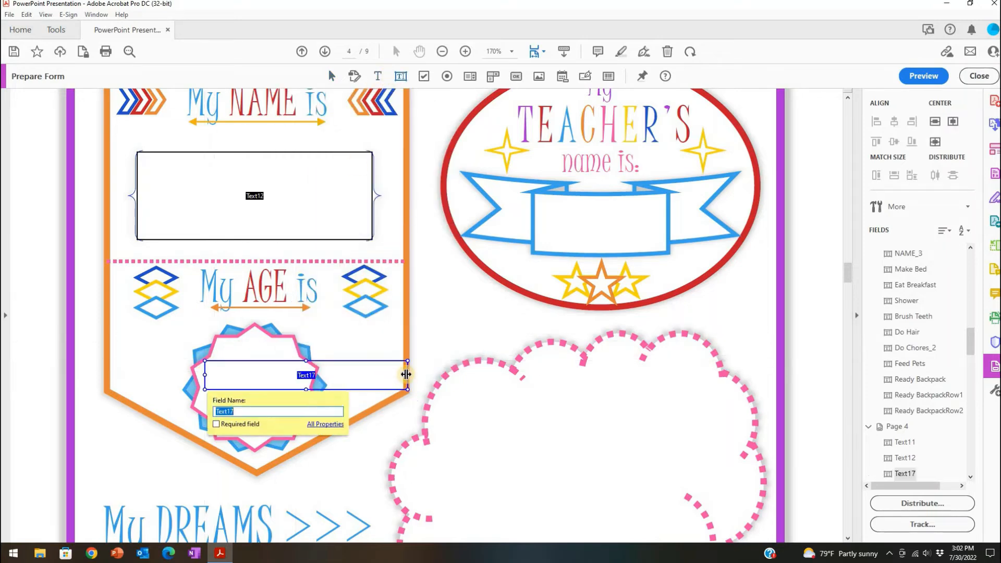
{"action": "left_click_drag", "start_coordinate": [406, 374], "coordinate": [253, 430]}
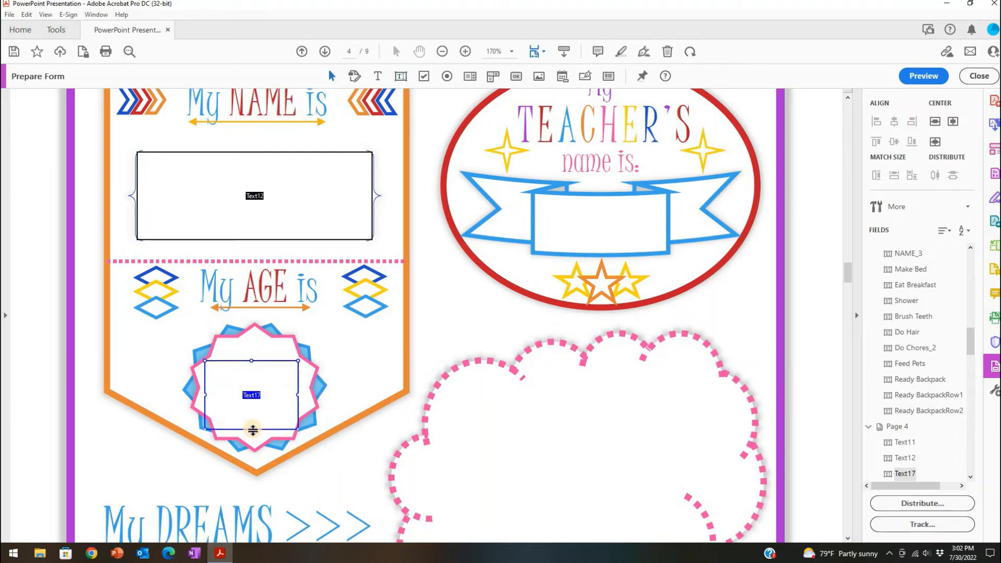
Add a date field after TODAY'S DATE on page 4 and resize it to fill the space between the red brackets.
{"action": "scroll", "coordinate": [423, 411], "scroll_direction": "down", "scroll_amount": 5}
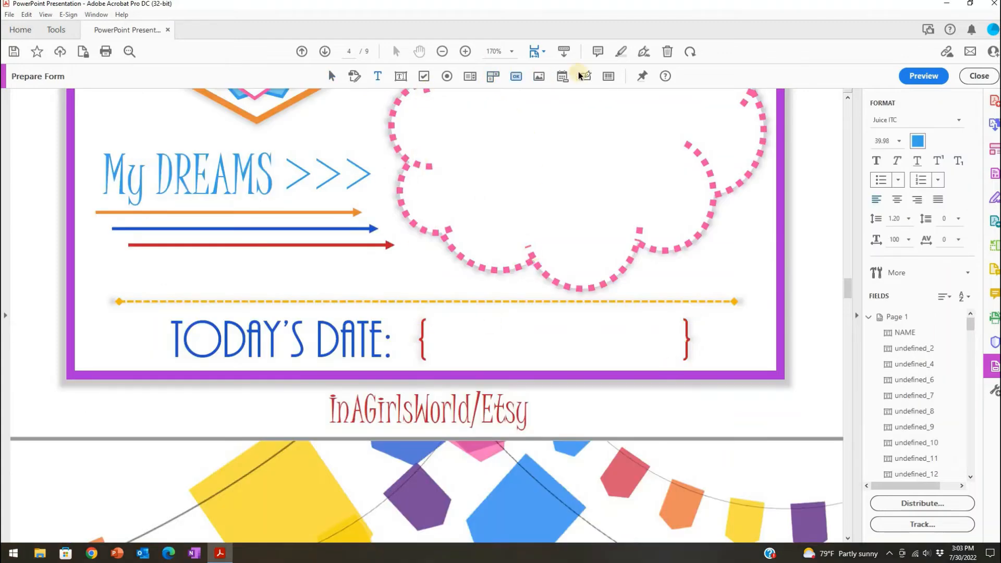
{"action": "left_click", "coordinate": [561, 77]}
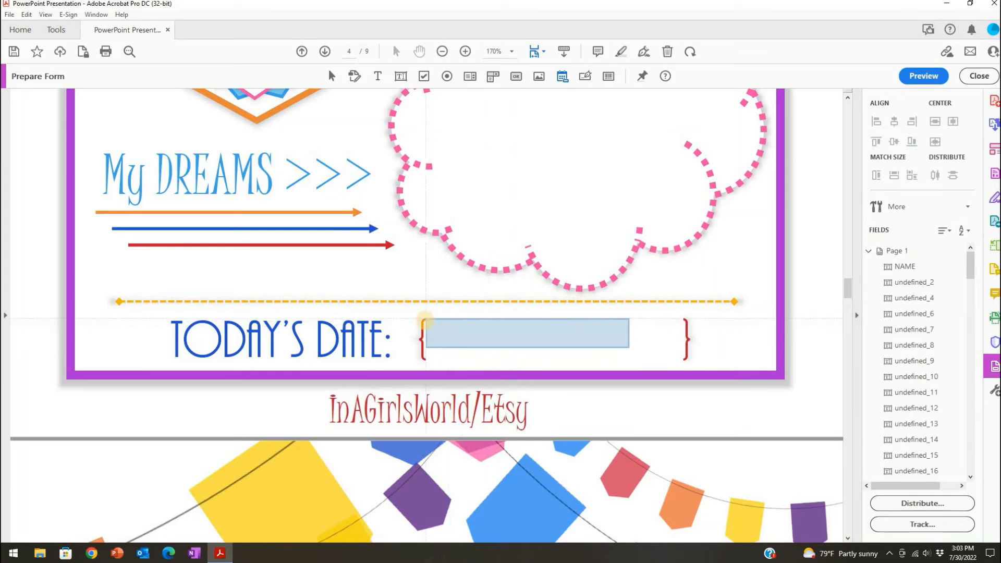
{"action": "left_click", "coordinate": [424, 323]}
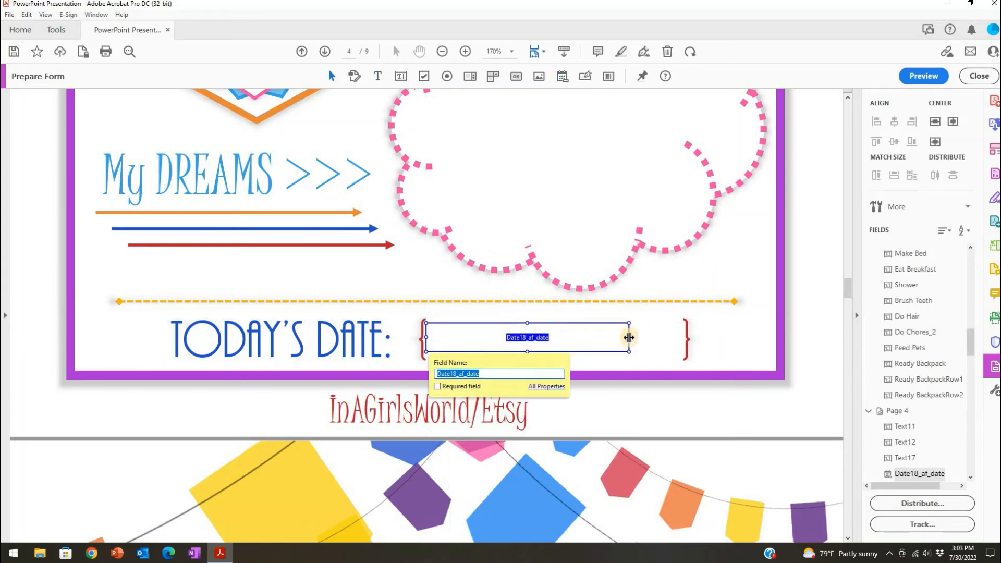
{"action": "left_click_drag", "start_coordinate": [629, 337], "coordinate": [684, 338]}
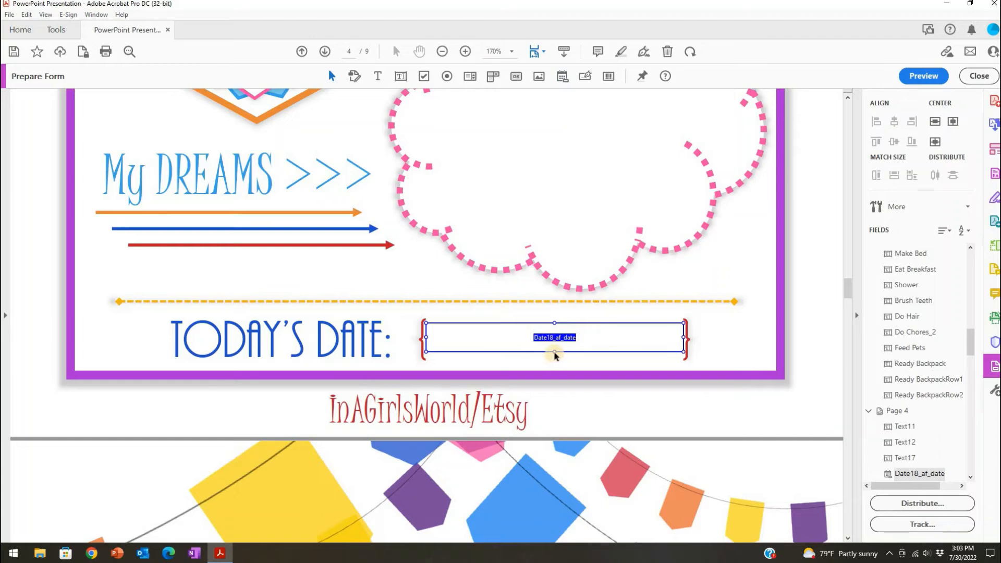
{"action": "left_click_drag", "start_coordinate": [554, 353], "coordinate": [554, 358]}
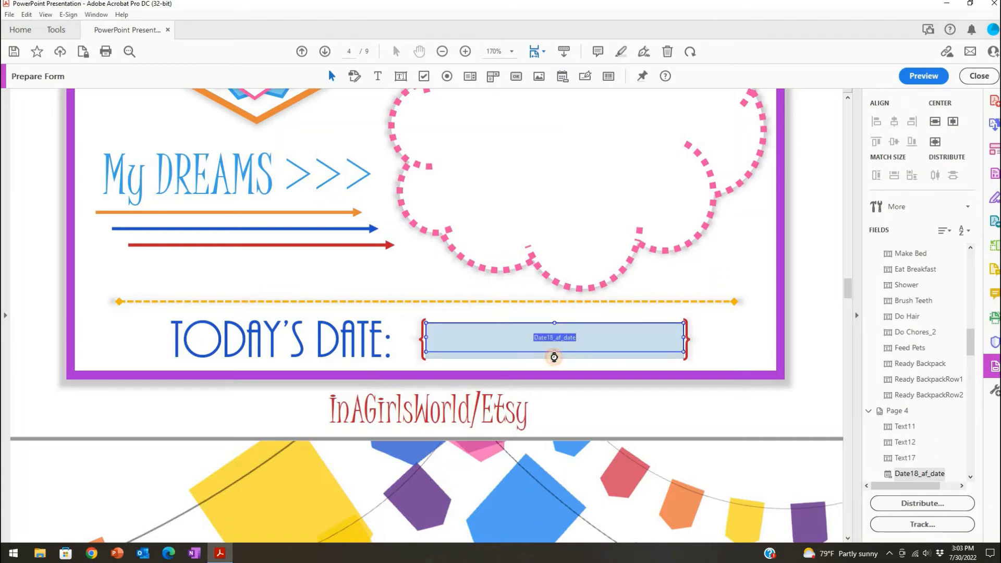
Preview the form, choose July 22, 2022 from the TODAY'S DATE field's calendar, and return to editing.
{"action": "left_click", "coordinate": [924, 73]}
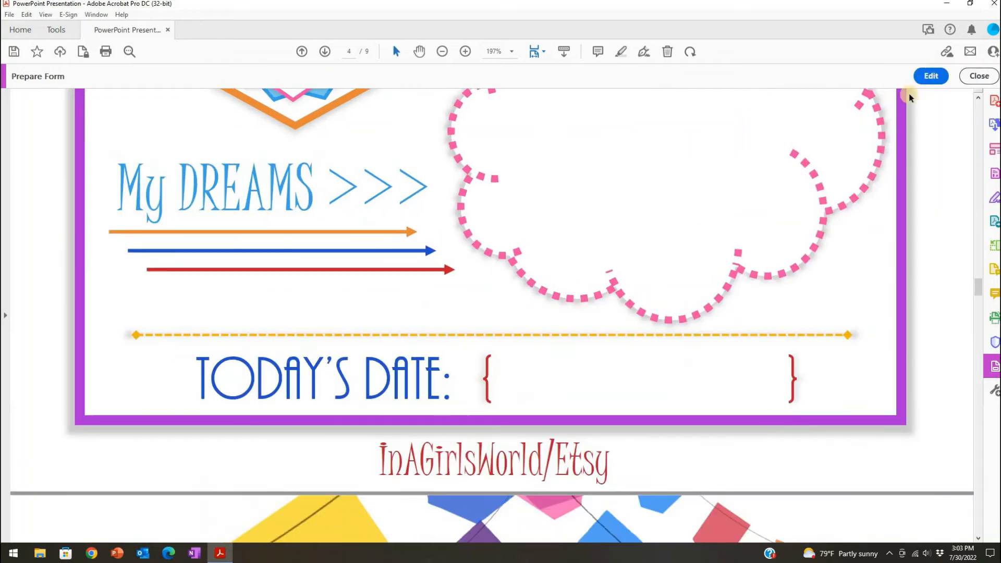
{"action": "left_click", "coordinate": [739, 390]}
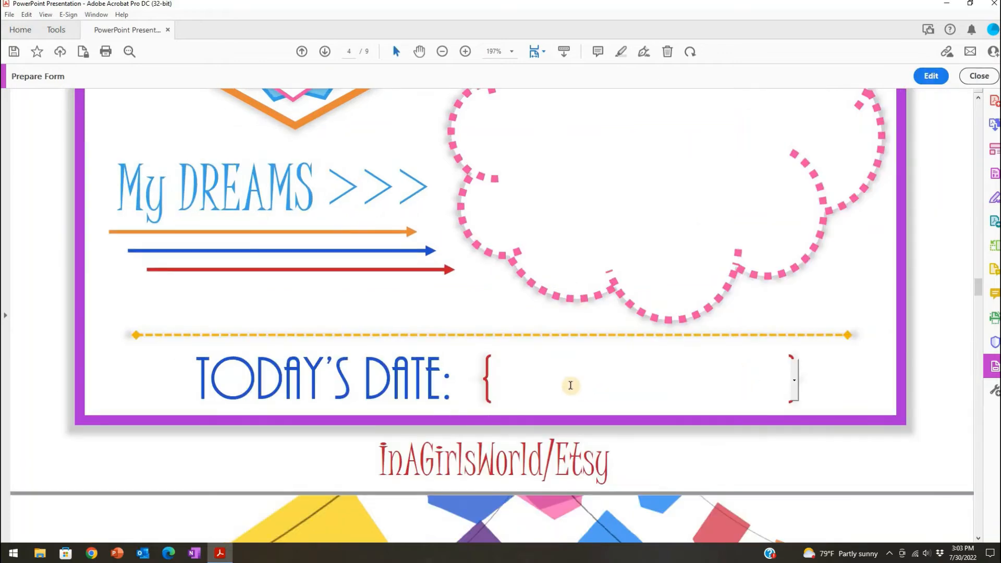
{"action": "left_click", "coordinate": [795, 384]}
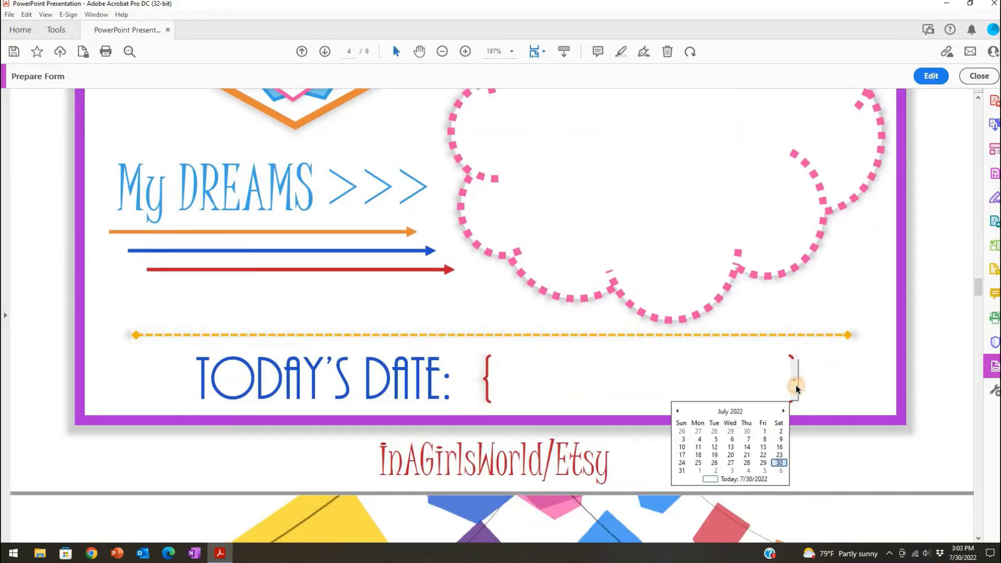
{"action": "left_click", "coordinate": [763, 455]}
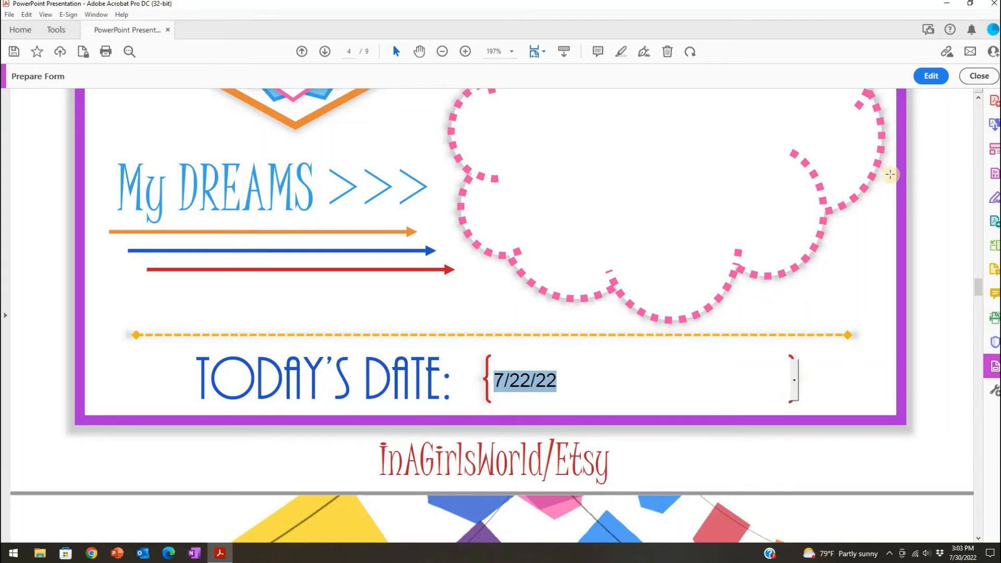
{"action": "left_click", "coordinate": [930, 77]}
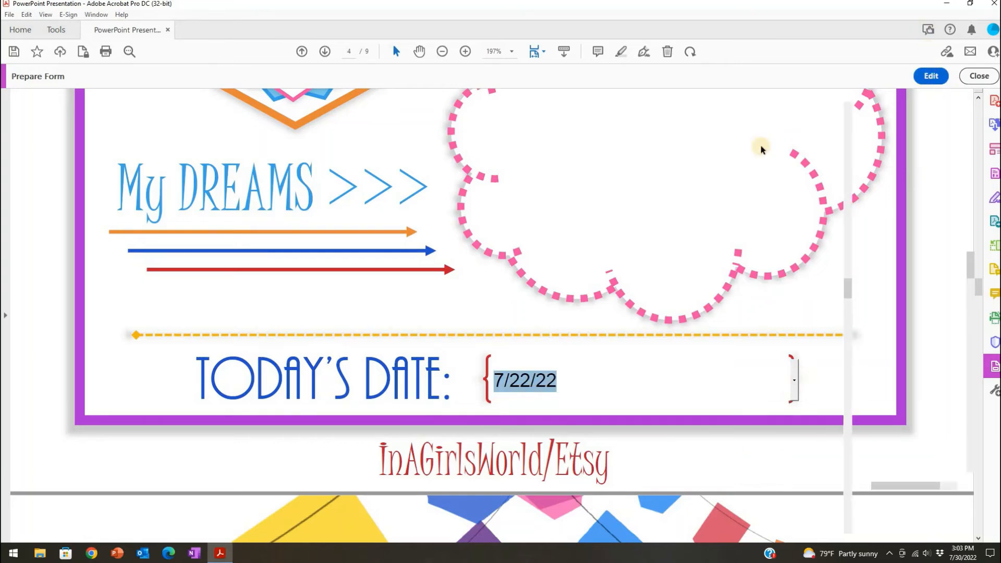
Try the mm/dd/yyyy format on the TODAY'S DATE field, settle on the m/d date format, and close its properties.
{"action": "right_click", "coordinate": [561, 338]}
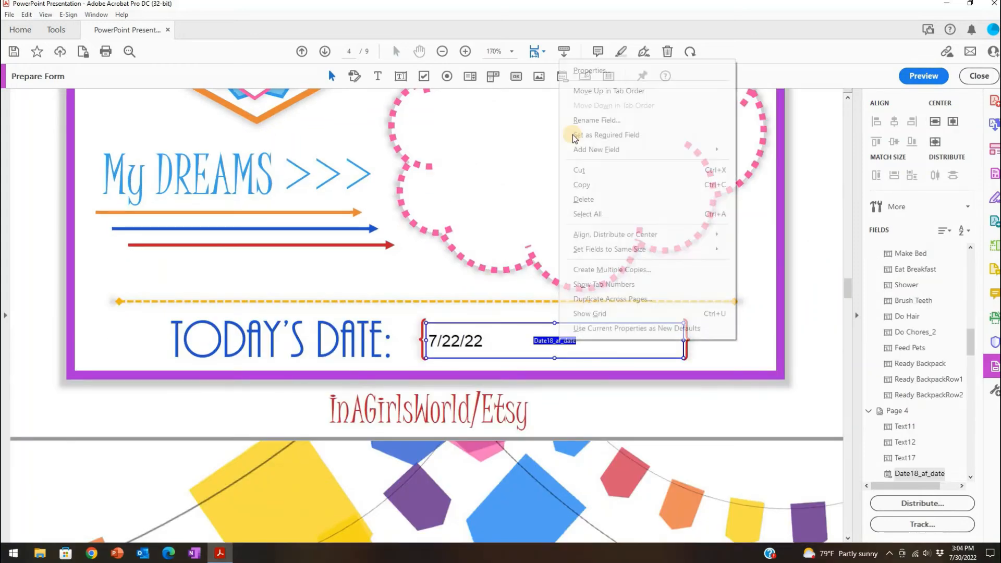
{"action": "left_click", "coordinate": [592, 70]}
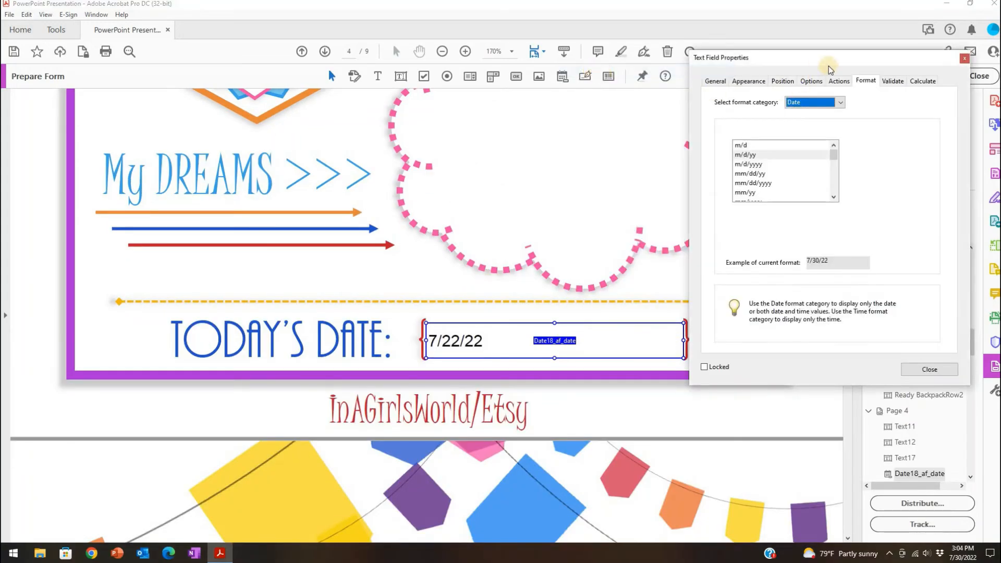
{"action": "left_click", "coordinate": [842, 104]}
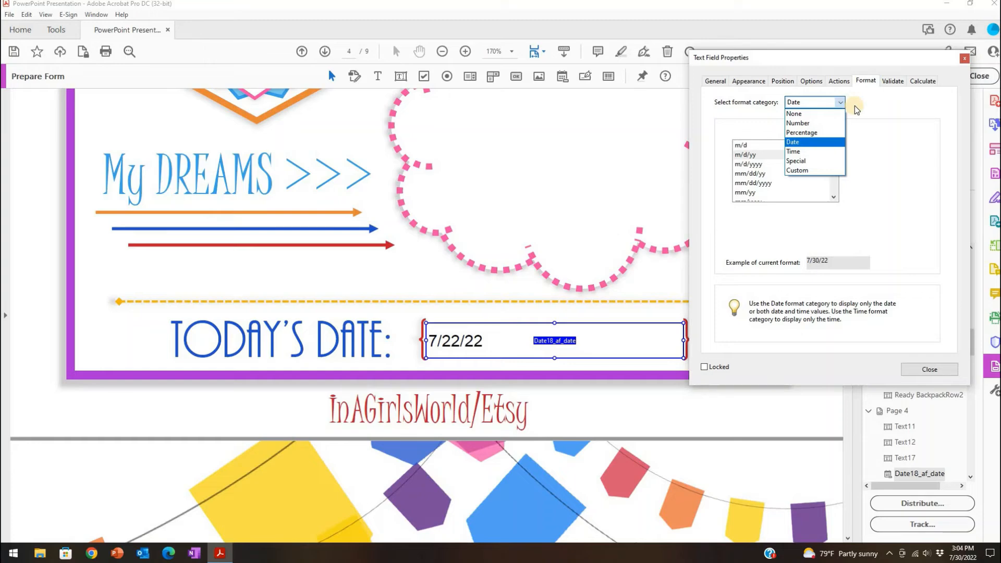
{"action": "left_click", "coordinate": [793, 141]}
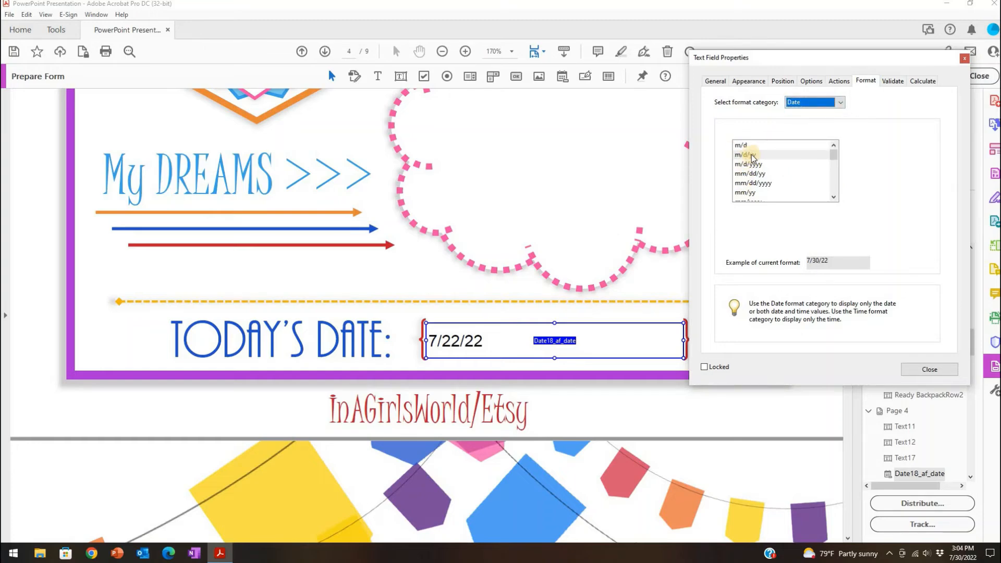
{"action": "left_click", "coordinate": [752, 144]}
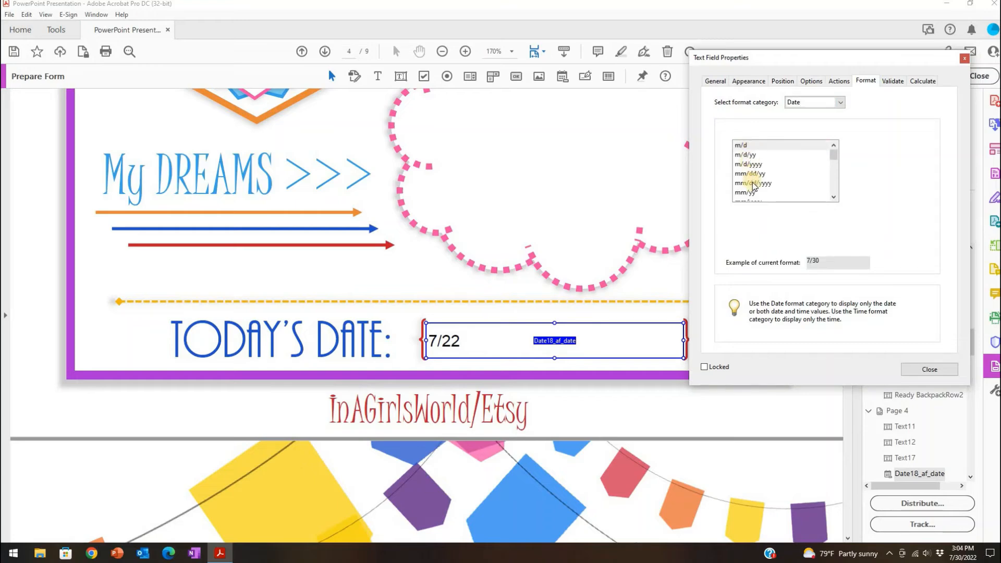
{"action": "left_click", "coordinate": [752, 184]}
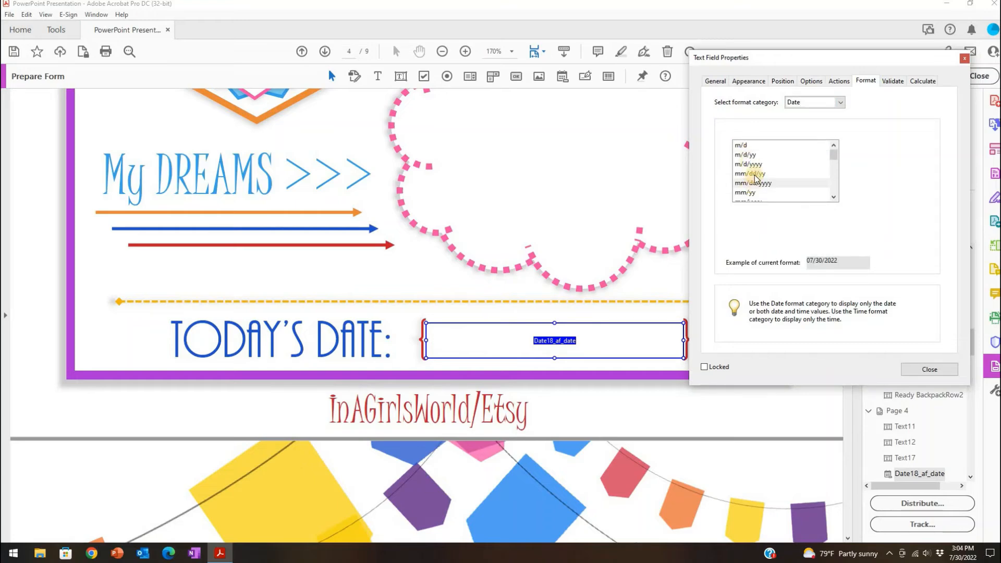
{"action": "left_click", "coordinate": [756, 145]}
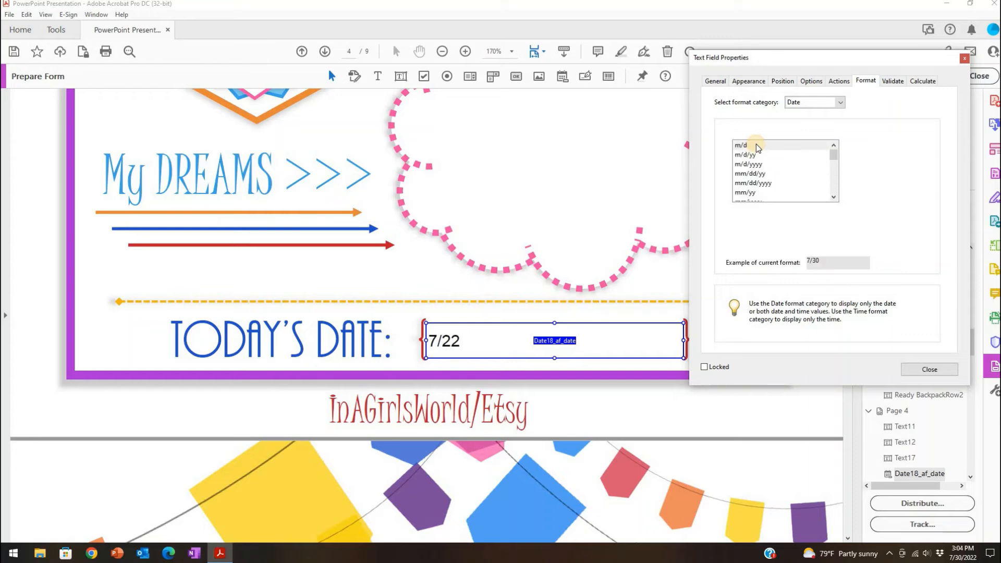
{"action": "scroll", "coordinate": [756, 175], "scroll_direction": "down", "scroll_amount": 2}
{"action": "scroll", "coordinate": [755, 175], "scroll_direction": "down", "scroll_amount": 4}
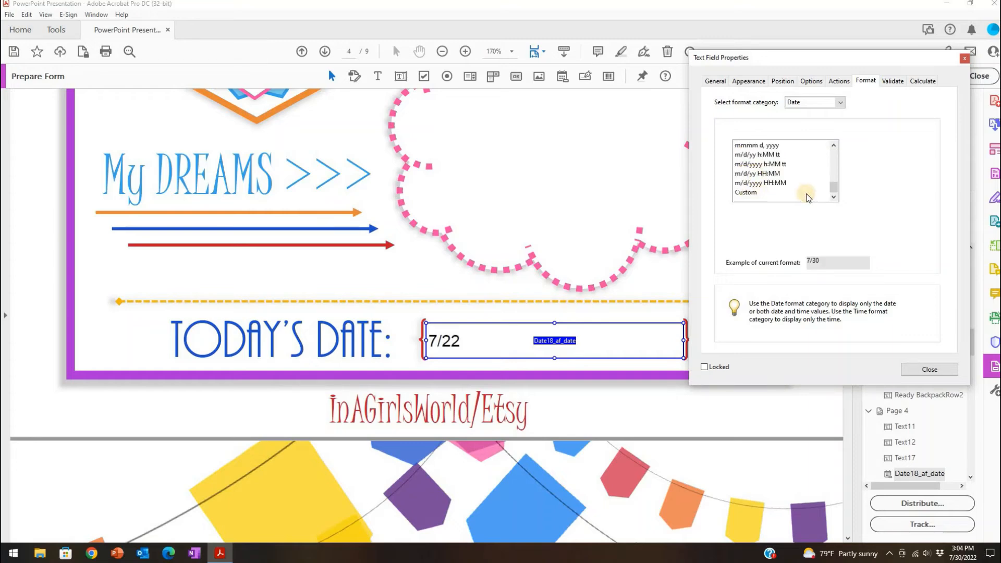
{"action": "scroll", "coordinate": [805, 190], "scroll_direction": "up", "scroll_amount": 6}
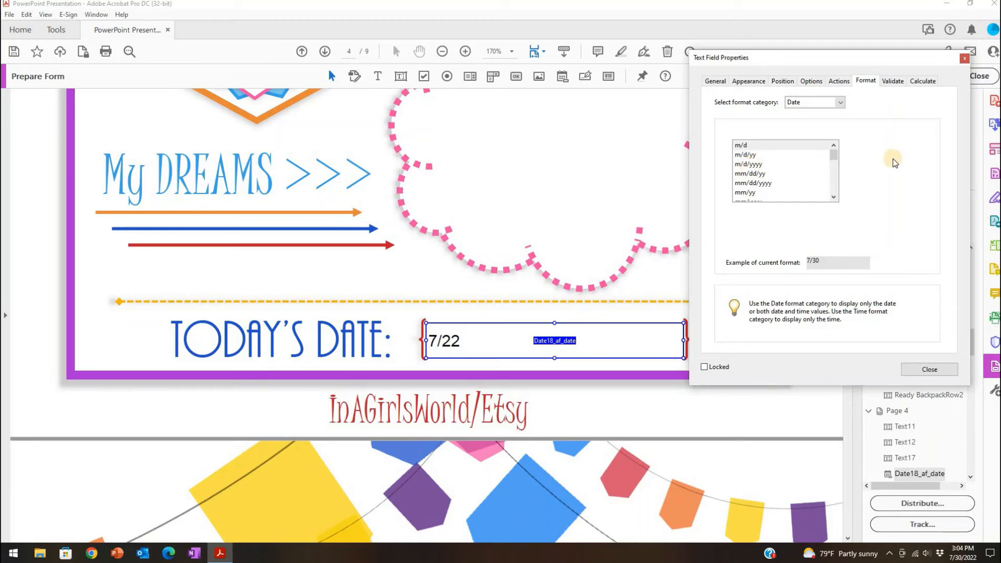
{"action": "left_click", "coordinate": [943, 371]}
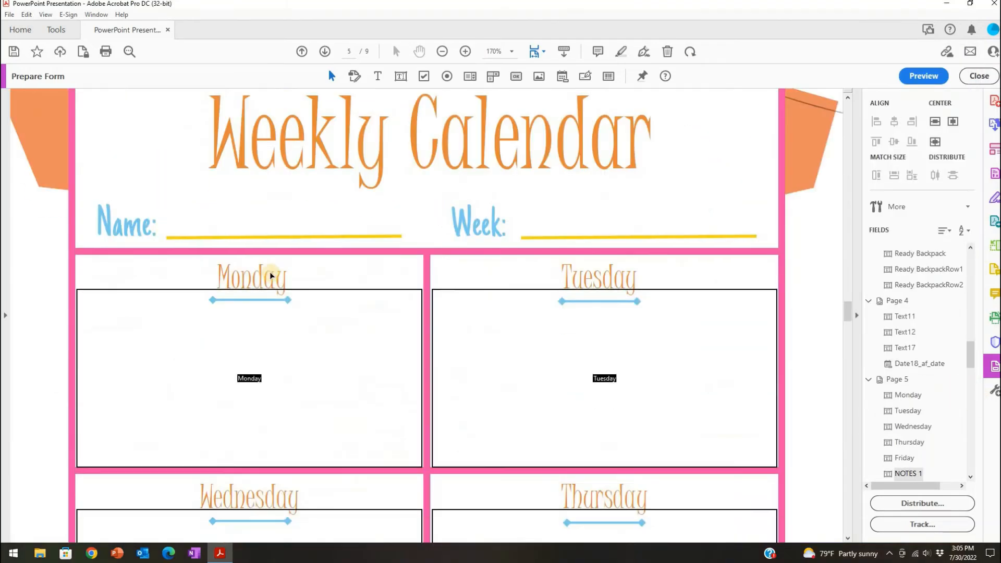
Check the Multi-line setting in the options of the Monday field on the Weekly Calendar page, and close its properties.
{"action": "scroll", "coordinate": [271, 274], "scroll_direction": "down", "scroll_amount": 1}
{"action": "scroll", "coordinate": [199, 262], "scroll_direction": "up", "scroll_amount": 3}
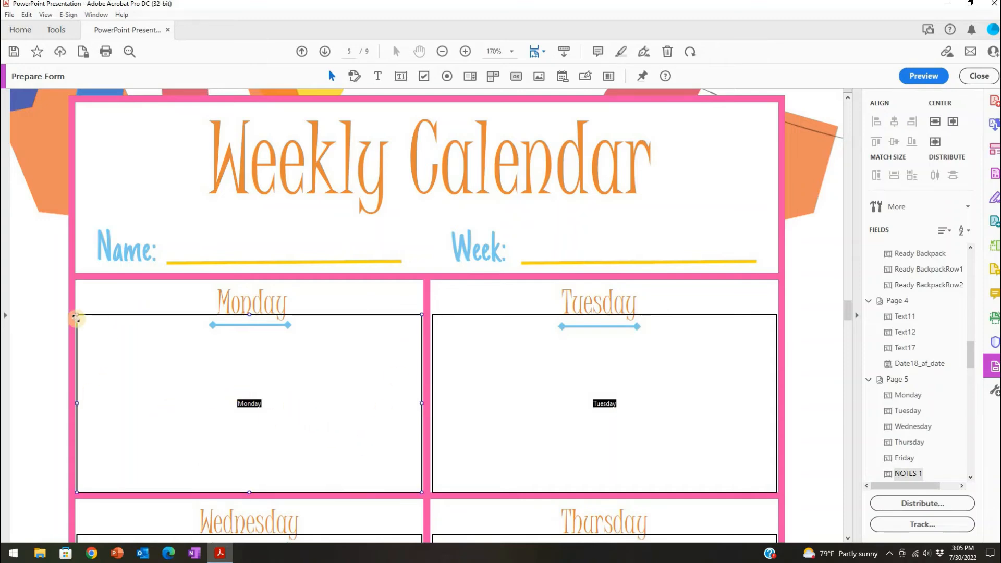
{"action": "left_click", "coordinate": [499, 363]}
{"action": "scroll", "coordinate": [354, 443], "scroll_direction": "down", "scroll_amount": 2}
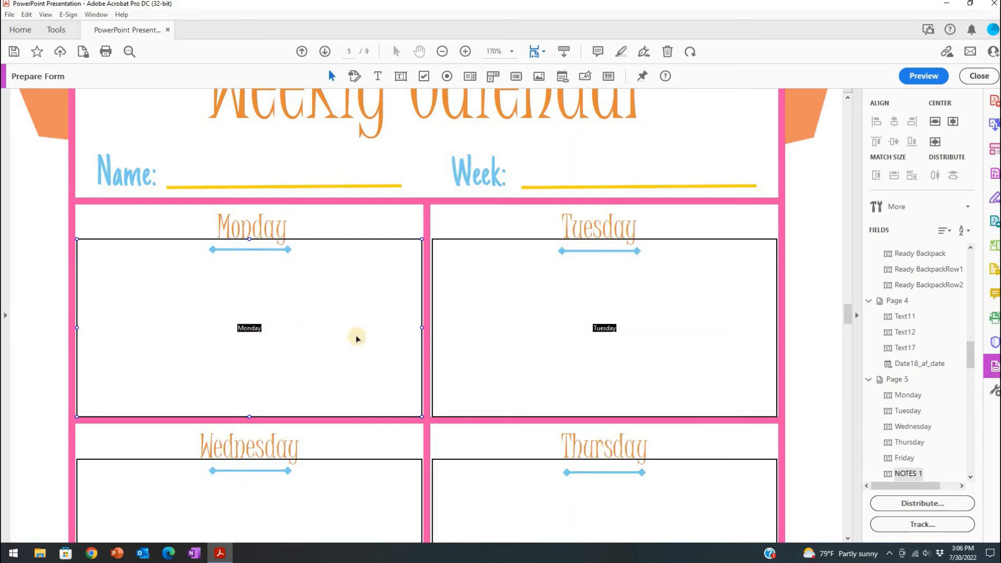
{"action": "right_click", "coordinate": [216, 298]}
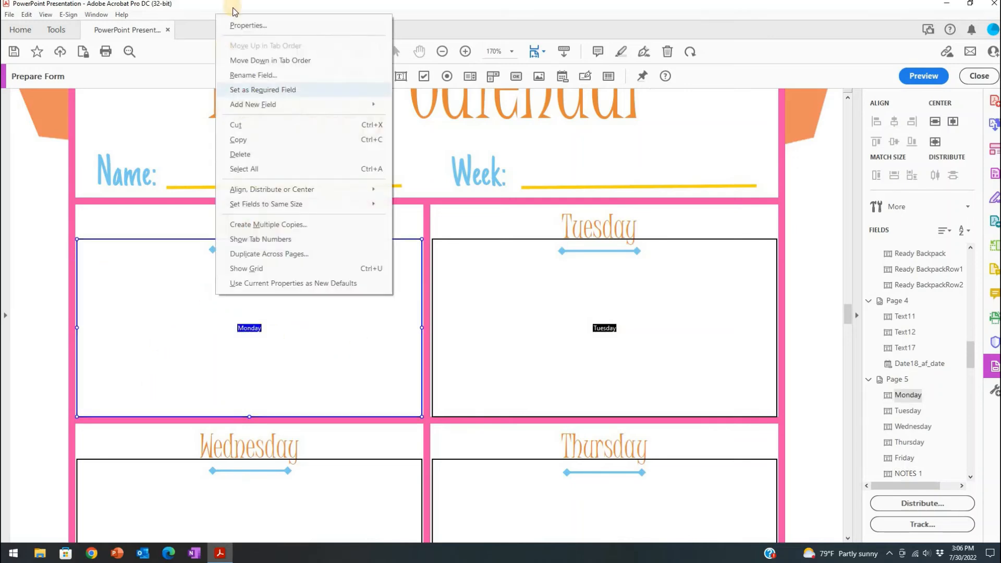
{"action": "left_click", "coordinate": [247, 24]}
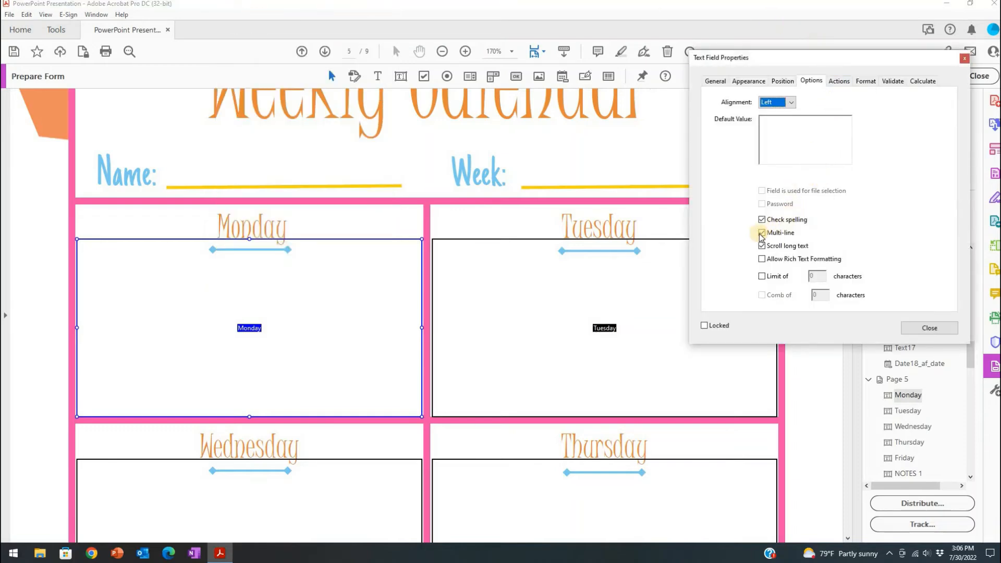
{"action": "left_click", "coordinate": [965, 59]}
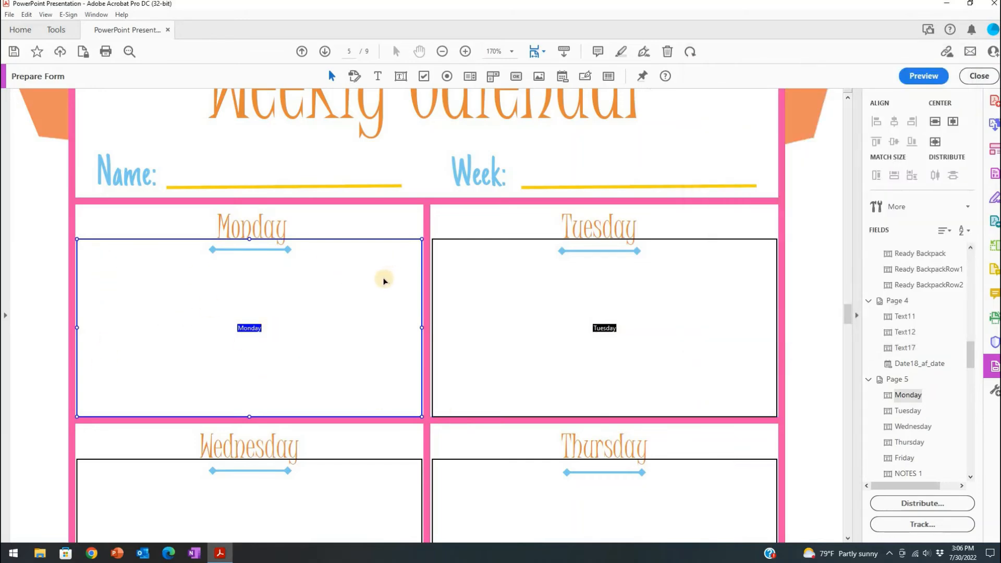
Delete the auto-detected Sunday field that spans the whole first row of the Monthly Calendar on page 6.
{"action": "scroll", "coordinate": [382, 284], "scroll_direction": "down", "scroll_amount": 5}
{"action": "scroll", "coordinate": [381, 286], "scroll_direction": "down", "scroll_amount": 5}
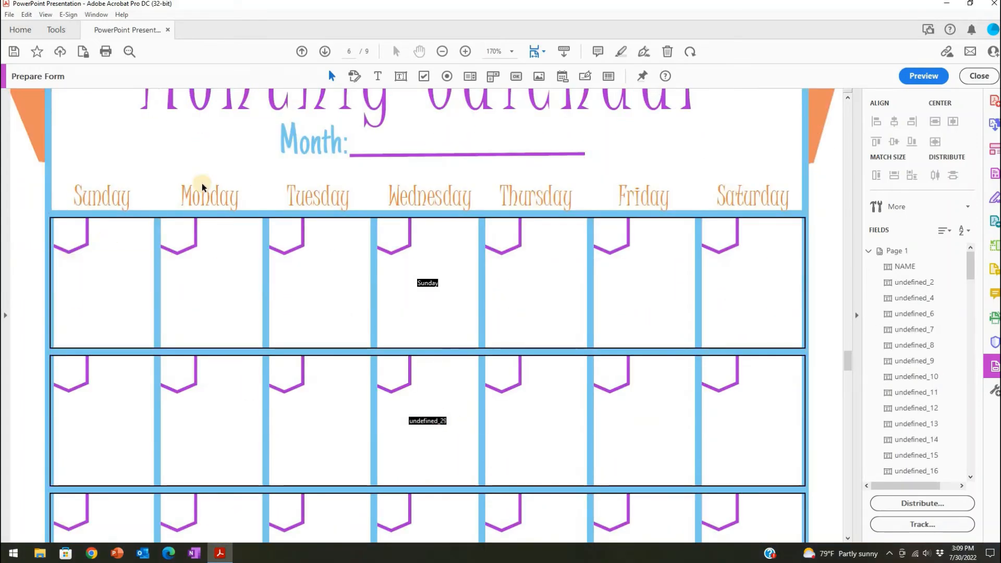
{"action": "scroll", "coordinate": [204, 184], "scroll_direction": "up", "scroll_amount": 1}
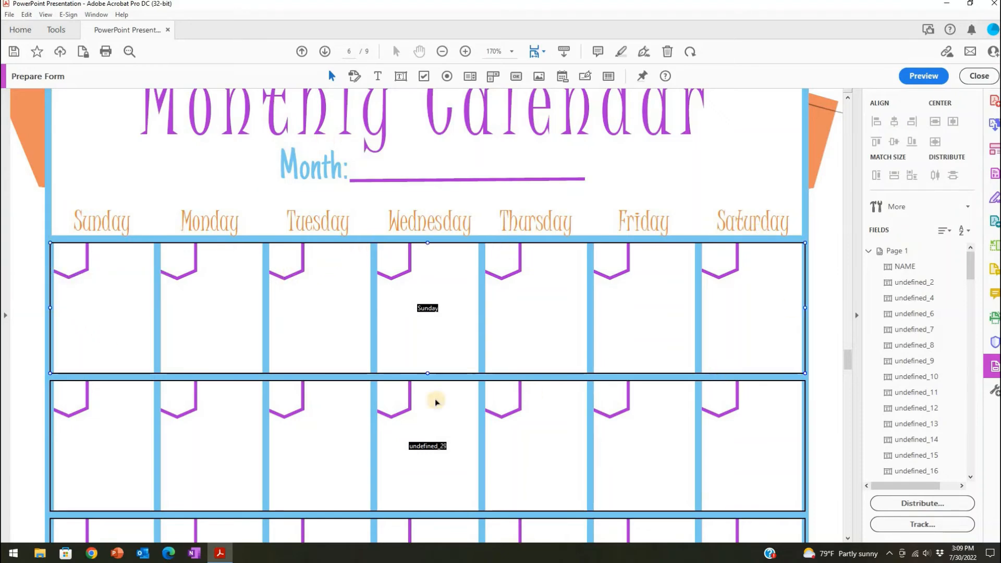
{"action": "right_click", "coordinate": [462, 344]}
{"action": "left_click", "coordinate": [511, 205]}
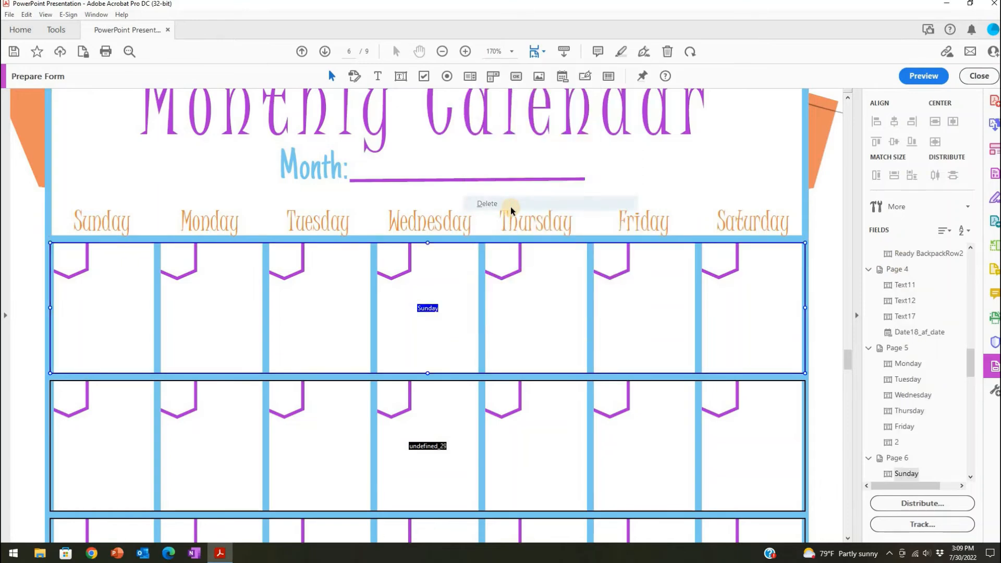
{"action": "left_click", "coordinate": [448, 507]}
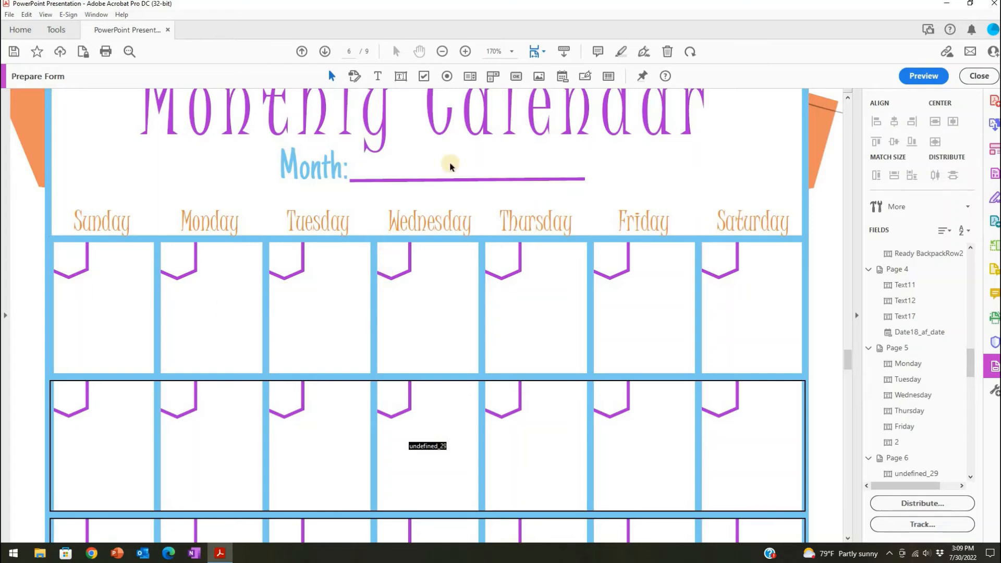
Add a date field in the first-row Wednesday cell of the Monthly Calendar and narrow it to fit the small date box.
{"action": "left_click", "coordinate": [562, 76]}
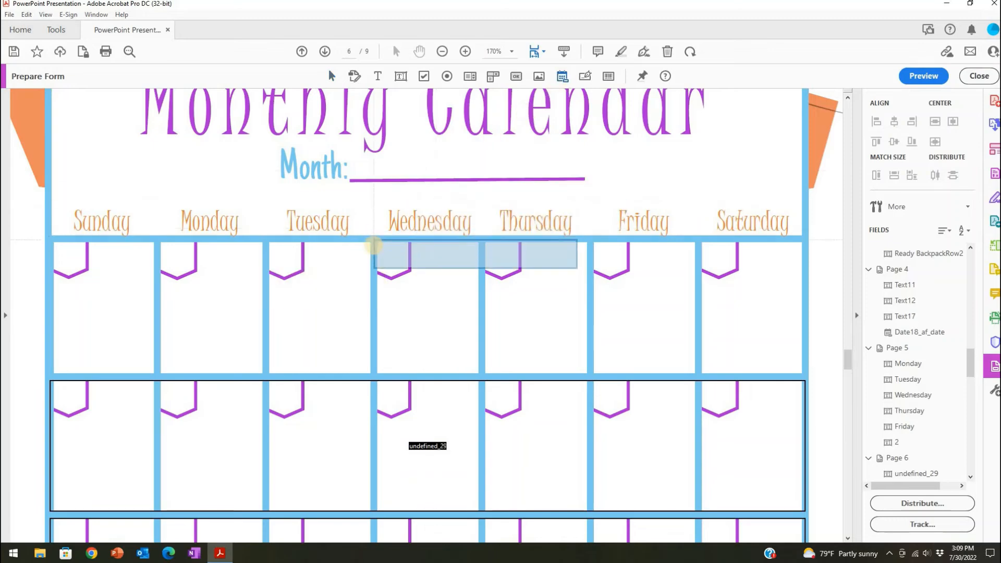
{"action": "left_click", "coordinate": [377, 251]}
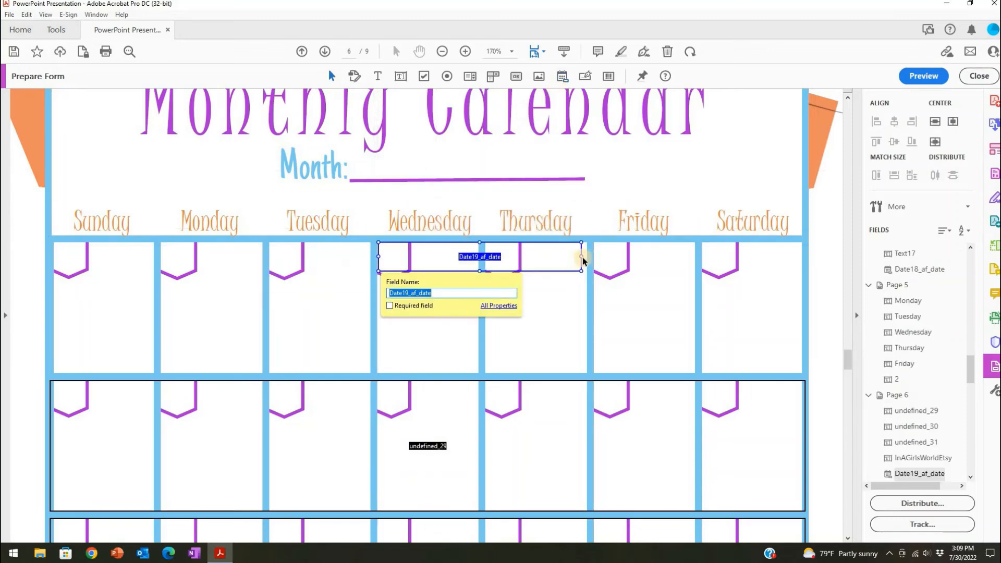
{"action": "left_click_drag", "start_coordinate": [582, 256], "coordinate": [409, 264]}
Set the first-row Wednesday date field's format to m/d and close its properties.
{"action": "right_click", "coordinate": [393, 263]}
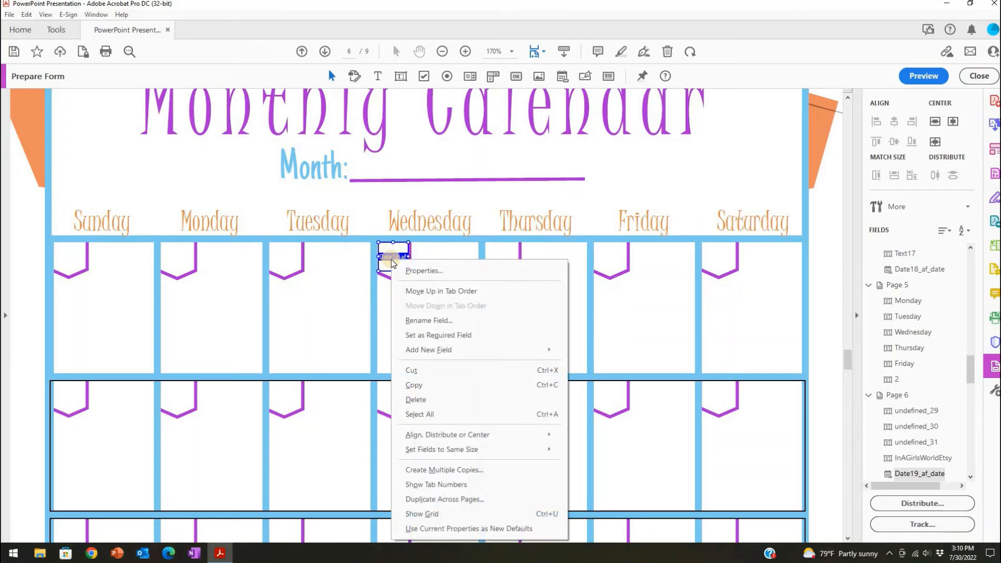
{"action": "left_click", "coordinate": [414, 270]}
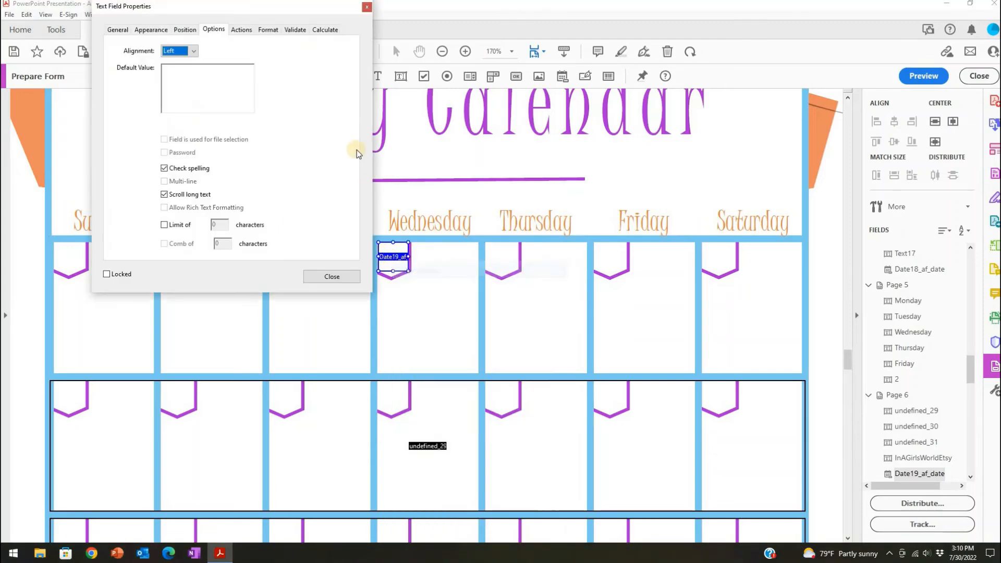
{"action": "left_click", "coordinate": [269, 30]}
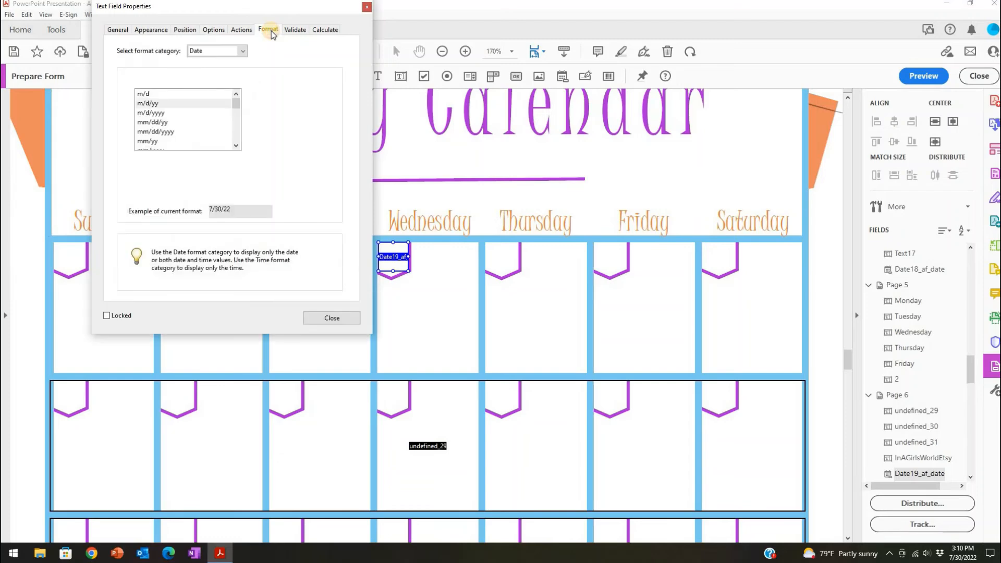
{"action": "left_click", "coordinate": [205, 93]}
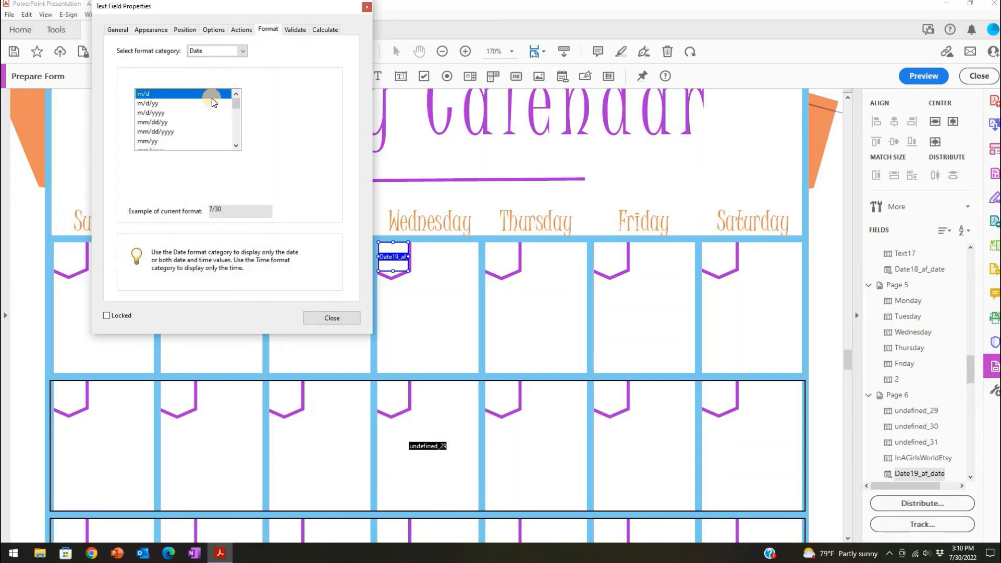
{"action": "left_click", "coordinate": [321, 318]}
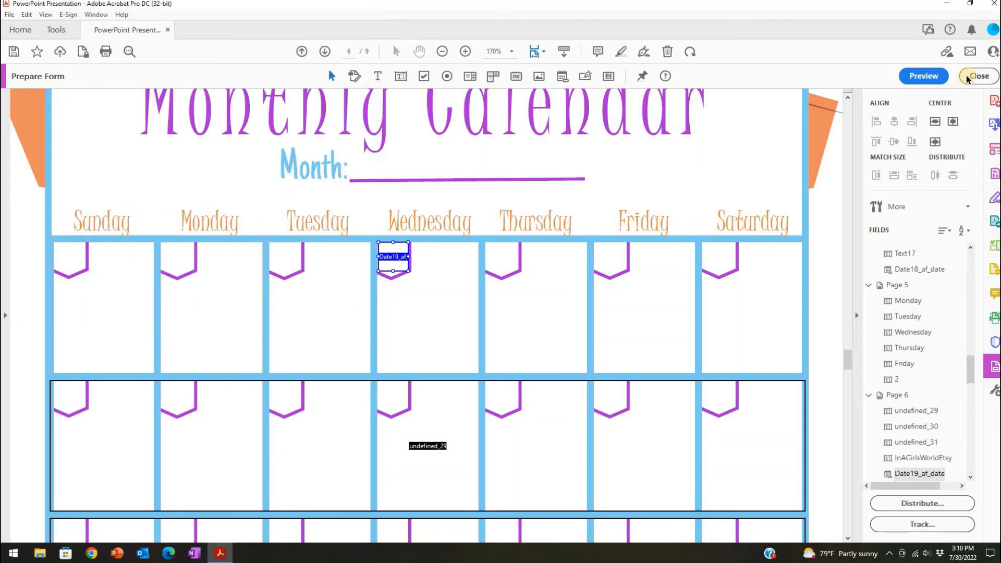
Preview the form to choose July 27 in the Wednesday date field, then return to editing and delete that field.
{"action": "left_click", "coordinate": [923, 75]}
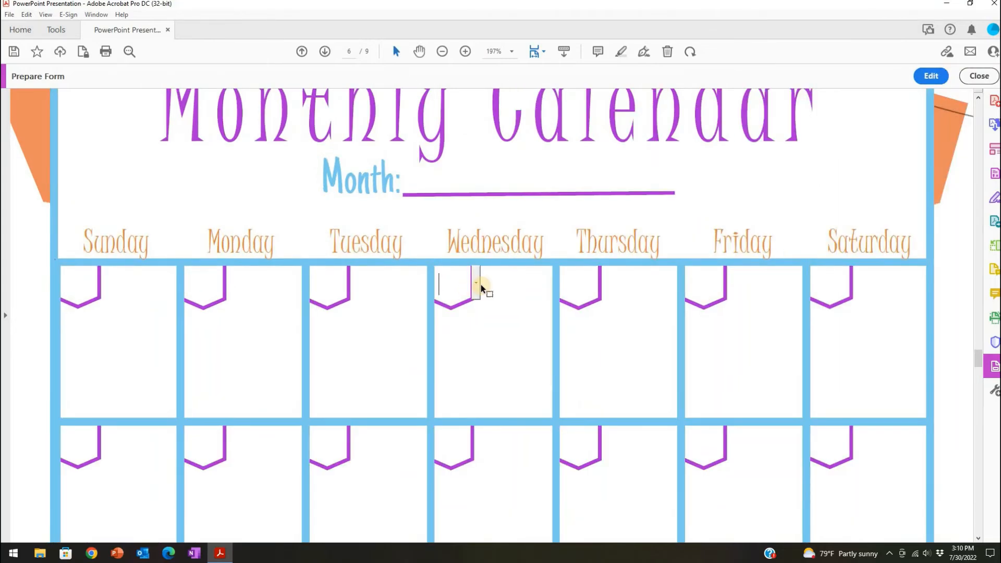
{"action": "left_click", "coordinate": [476, 283]}
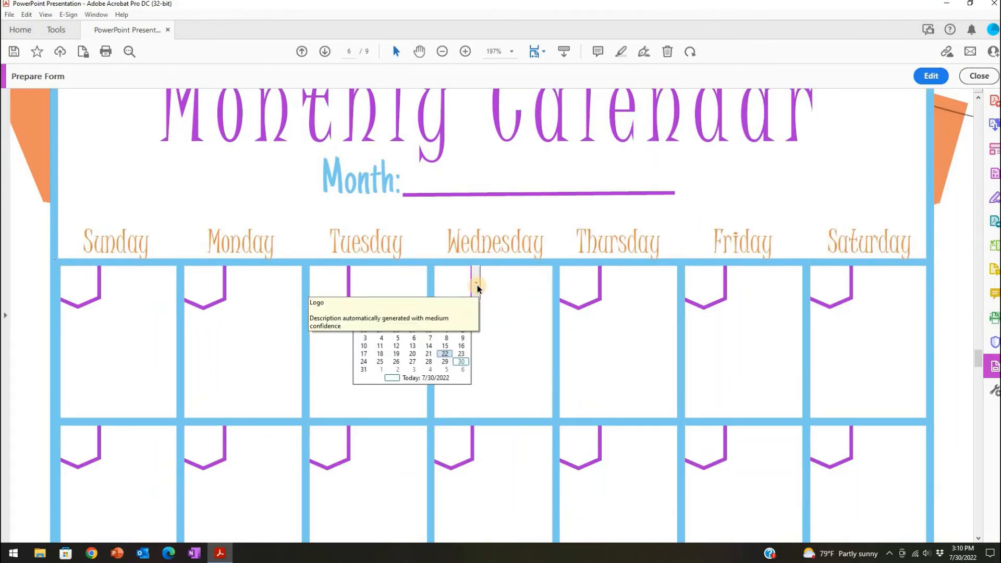
{"action": "left_click", "coordinate": [413, 361]}
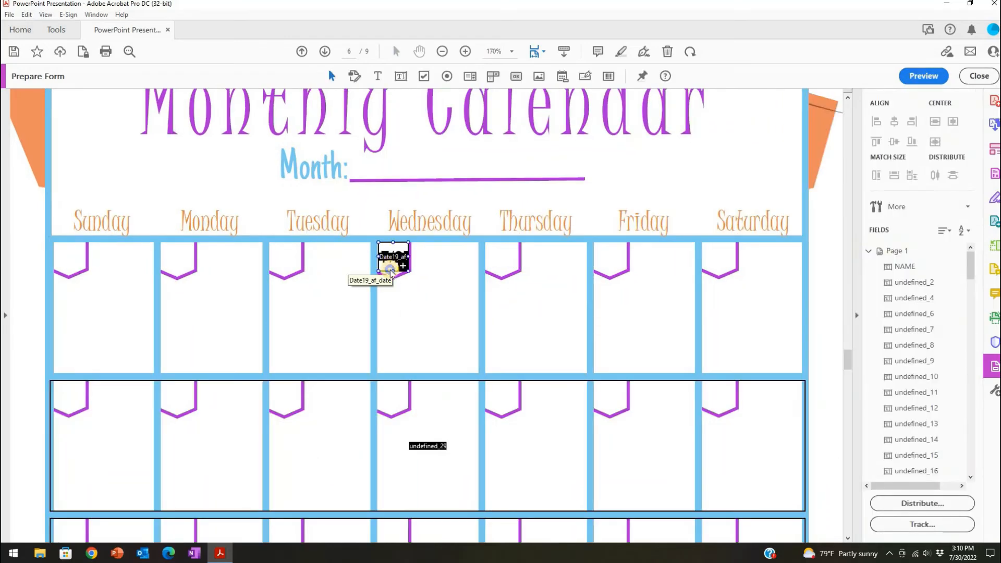
{"action": "right_click", "coordinate": [390, 270]}
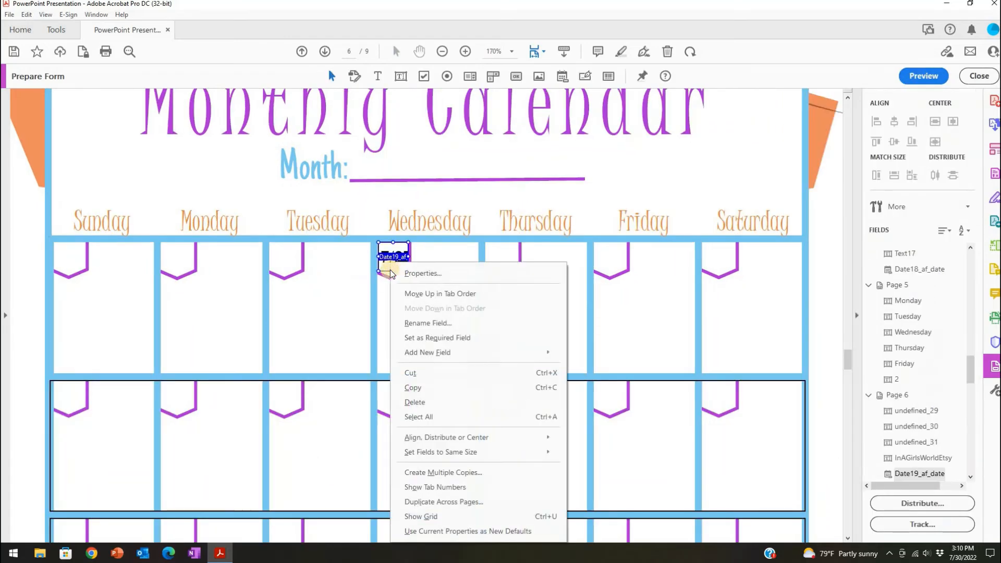
{"action": "left_click", "coordinate": [436, 402]}
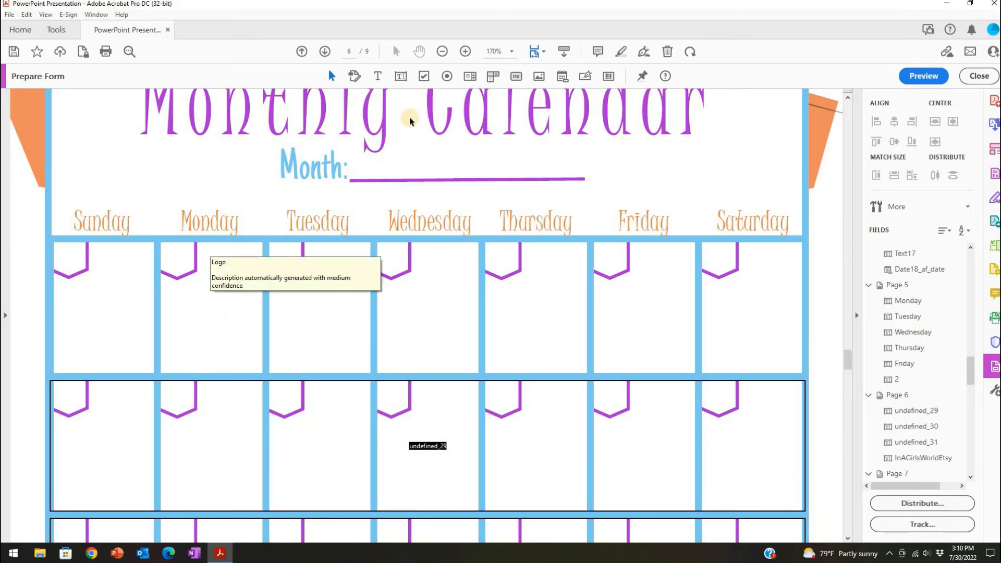
Add a text field in the first-row Wednesday cell of the Monthly Calendar and narrow it to fit the small date box.
{"action": "left_click", "coordinate": [118, 429]}
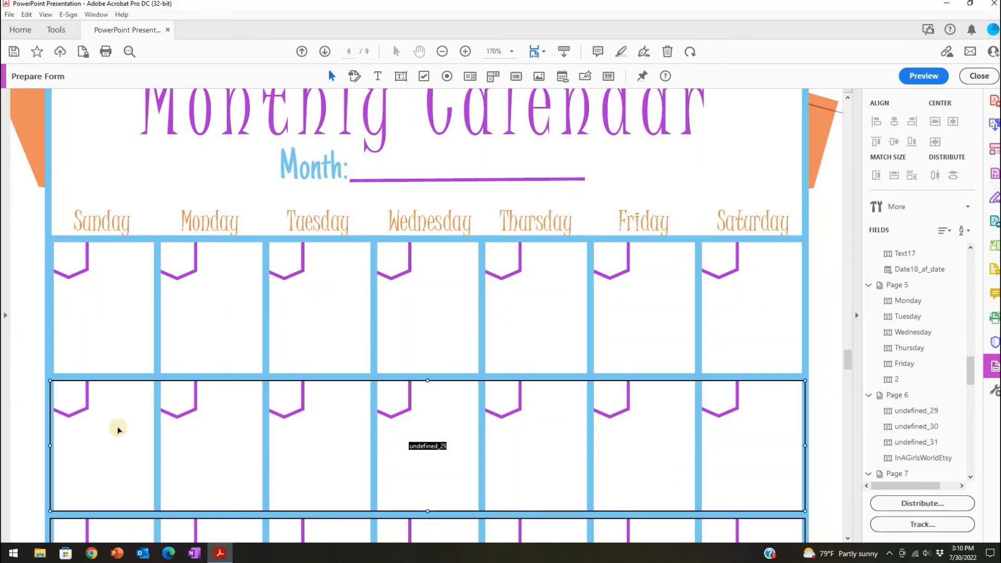
{"action": "left_click", "coordinate": [424, 76]}
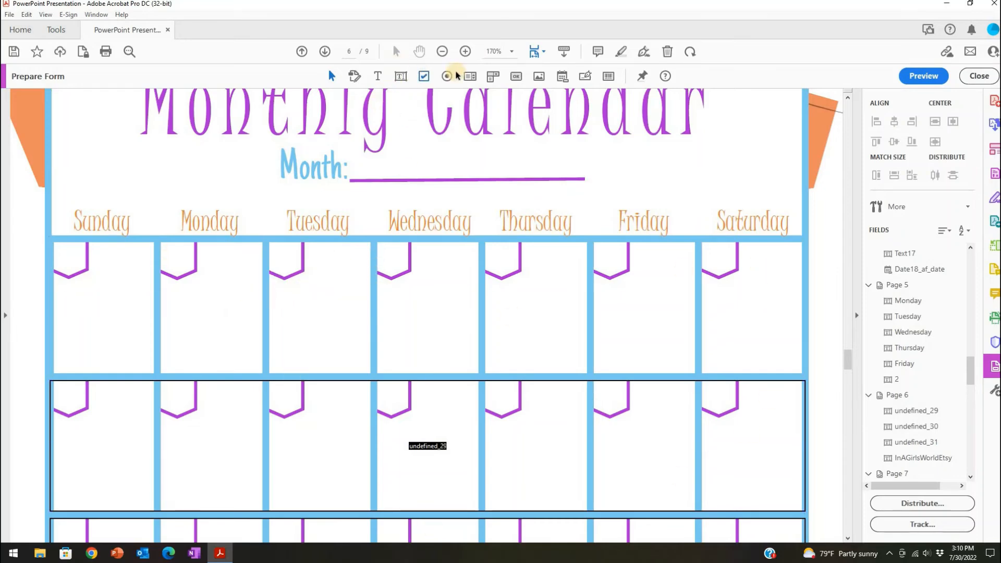
{"action": "left_click", "coordinate": [401, 76]}
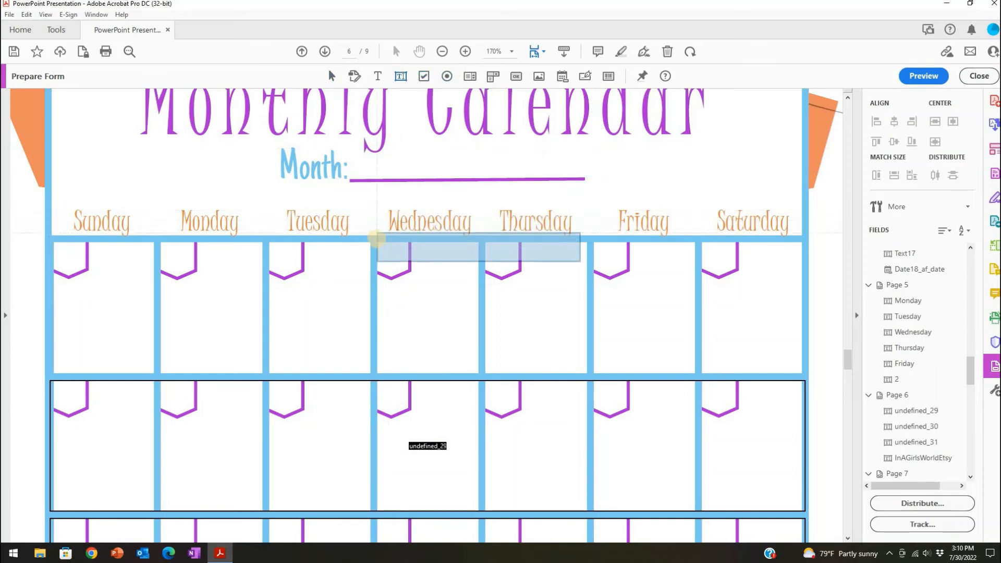
{"action": "left_click", "coordinate": [376, 241]}
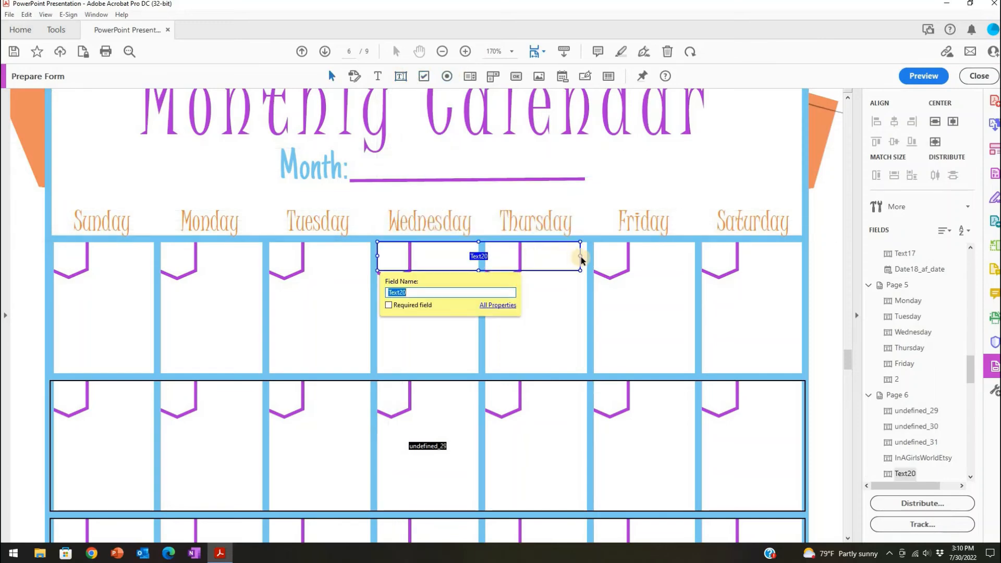
{"action": "left_click_drag", "start_coordinate": [580, 257], "coordinate": [407, 262]}
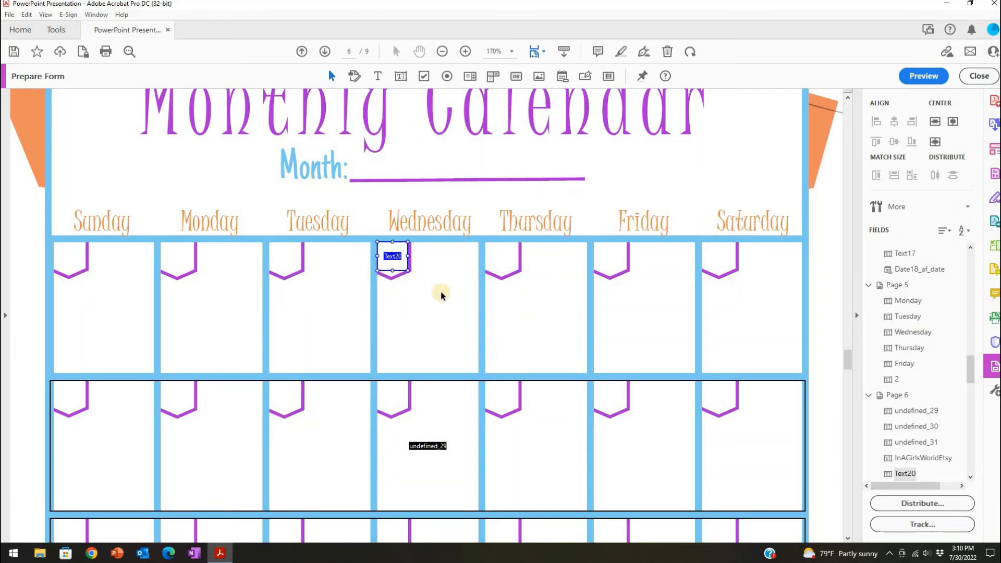
Add a second text field below the Wednesday date box and resize it to fill the rest of the cell.
{"action": "left_click", "coordinate": [403, 76]}
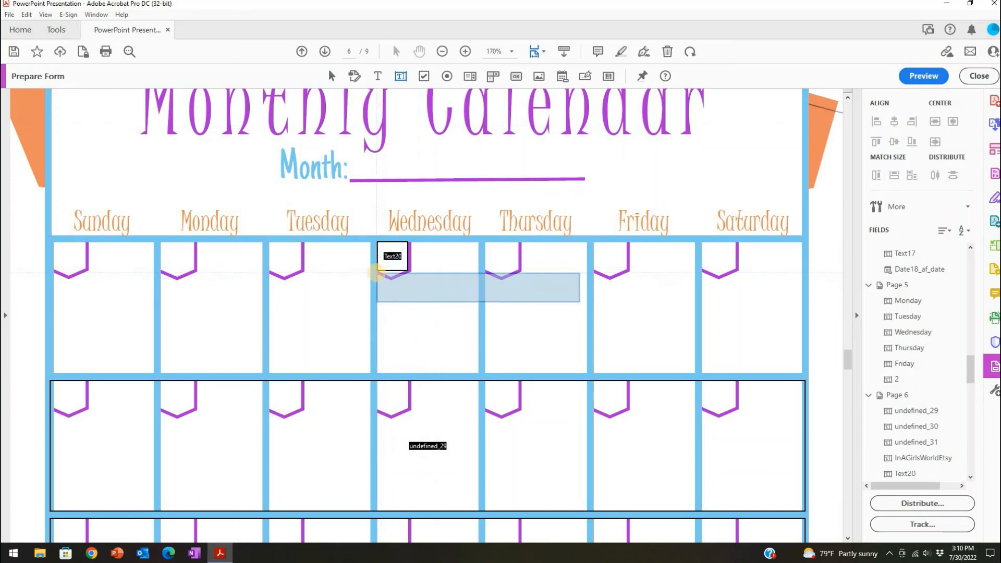
{"action": "left_click", "coordinate": [376, 272]}
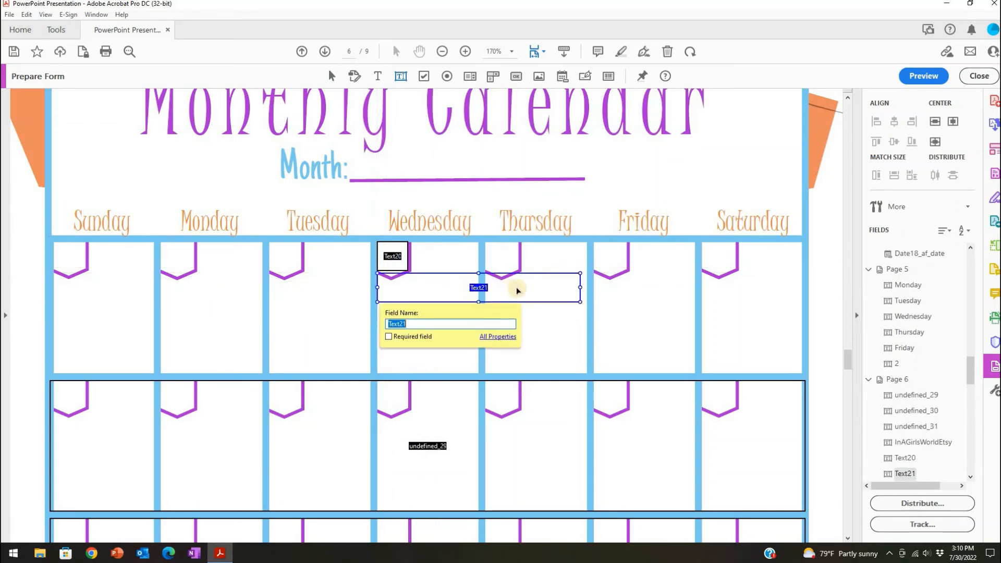
{"action": "mouse_move", "coordinate": [580, 290]}
{"action": "left_mouse_down"}
{"action": "mouse_move", "coordinate": [473, 289]}
{"action": "mouse_move", "coordinate": [427, 320]}
{"action": "mouse_move", "coordinate": [426, 371]}
{"action": "left_mouse_up"}
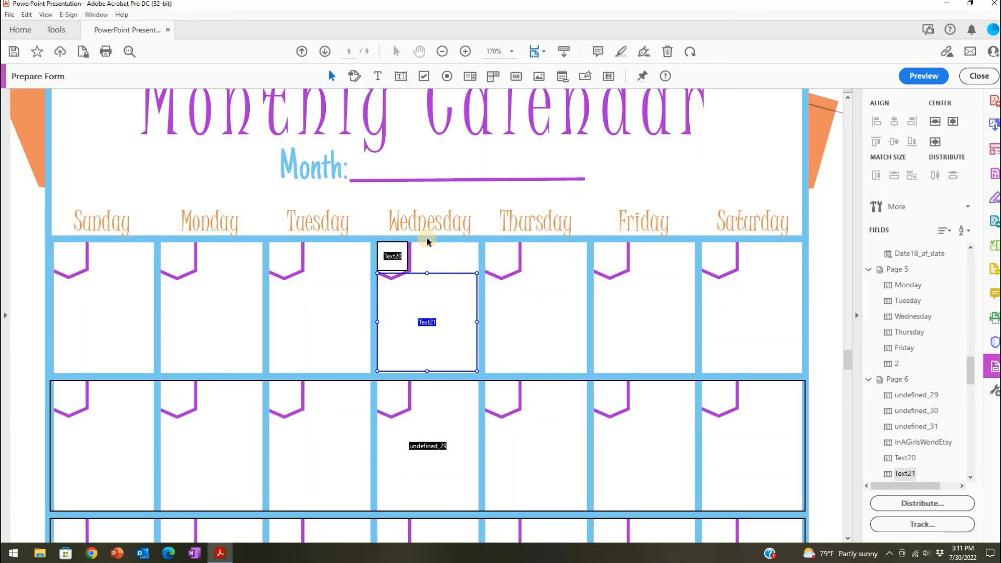
Try extending the larger Wednesday text field up over the date box, and return its upper edge to below the box.
{"action": "left_click", "coordinate": [427, 271]}
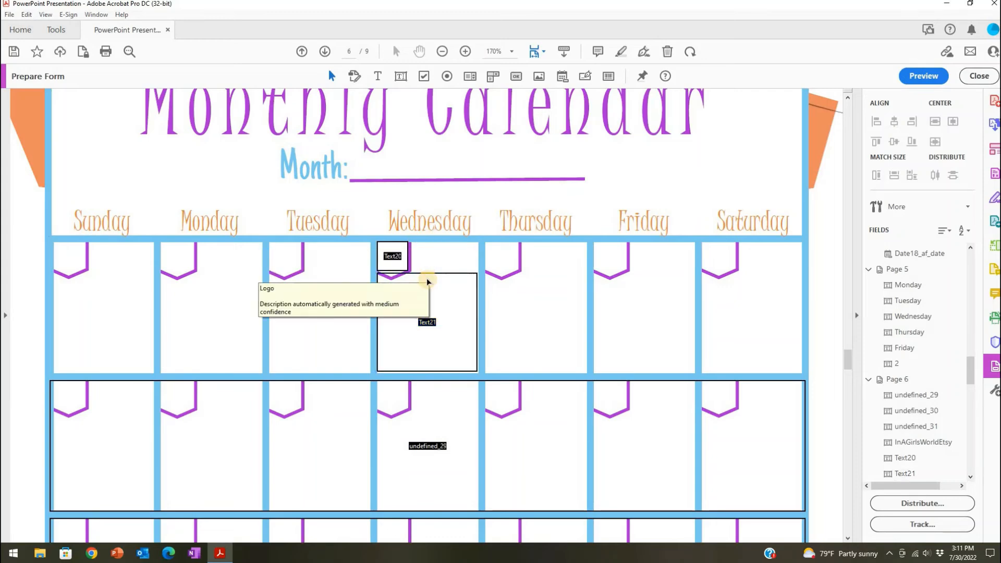
{"action": "left_click", "coordinate": [427, 276]}
{"action": "left_click_drag", "start_coordinate": [427, 273], "coordinate": [425, 242]}
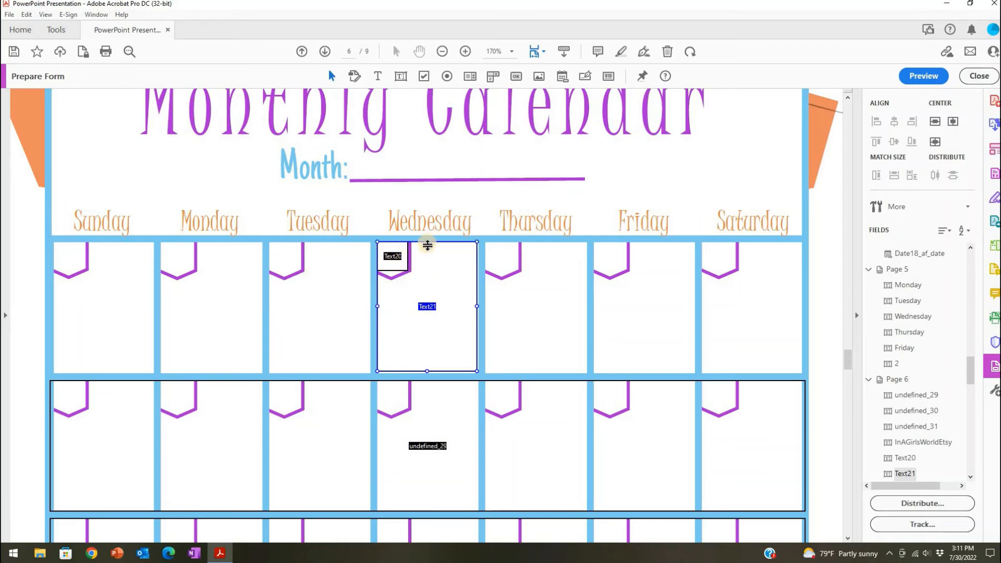
{"action": "left_click_drag", "start_coordinate": [428, 243], "coordinate": [427, 273]}
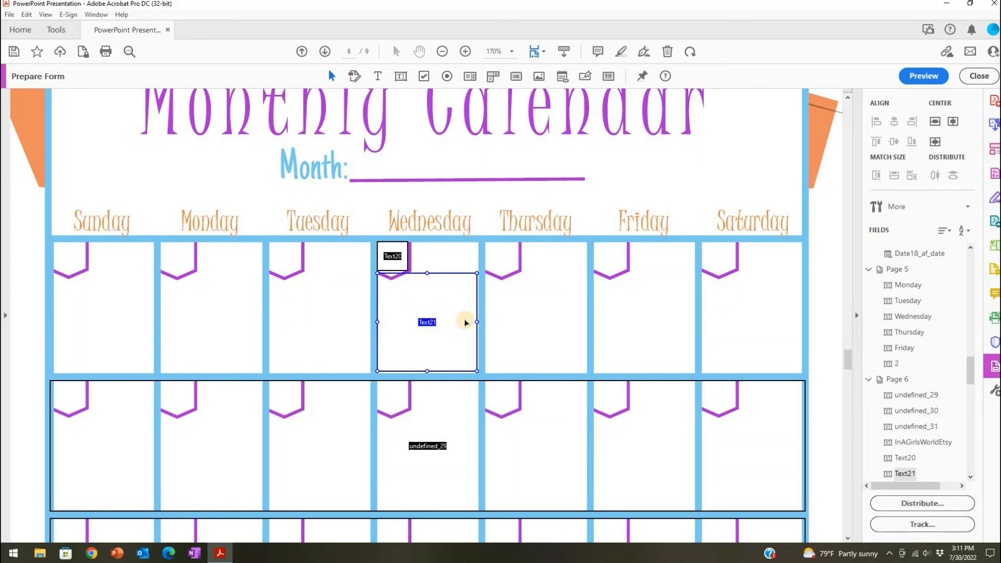
{"action": "left_click", "coordinate": [392, 254], "text": "ctrl"}
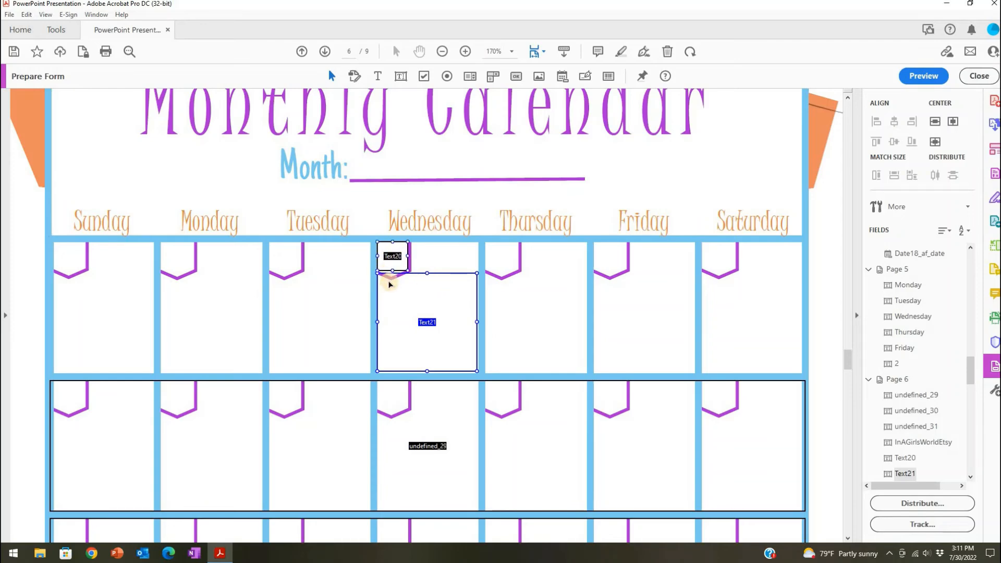
{"action": "left_click", "coordinate": [399, 292]}
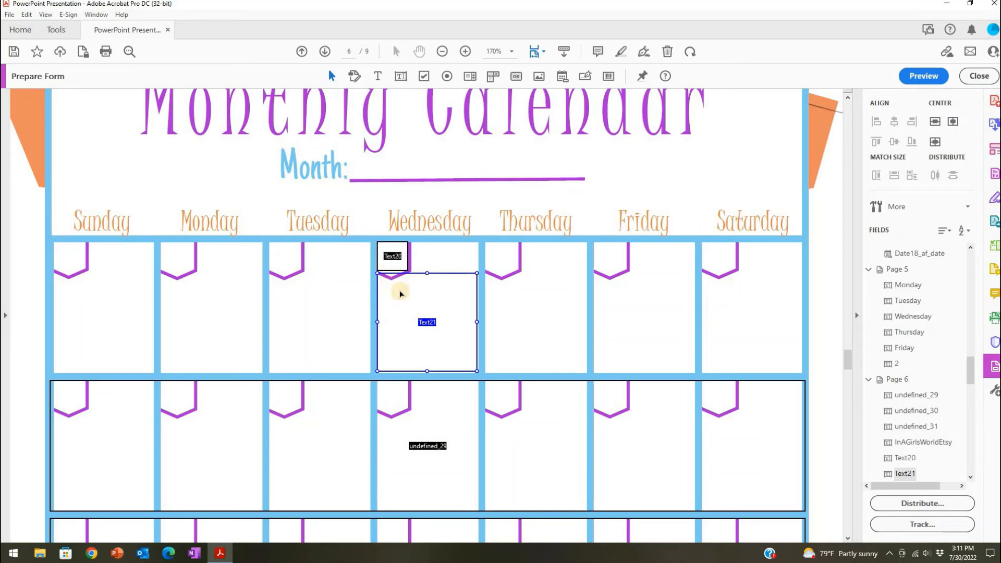
Enable the Multi-line option for the larger Wednesday text field and close its properties.
{"action": "double_click", "coordinate": [427, 325]}
{"action": "right_click", "coordinate": [429, 326]}
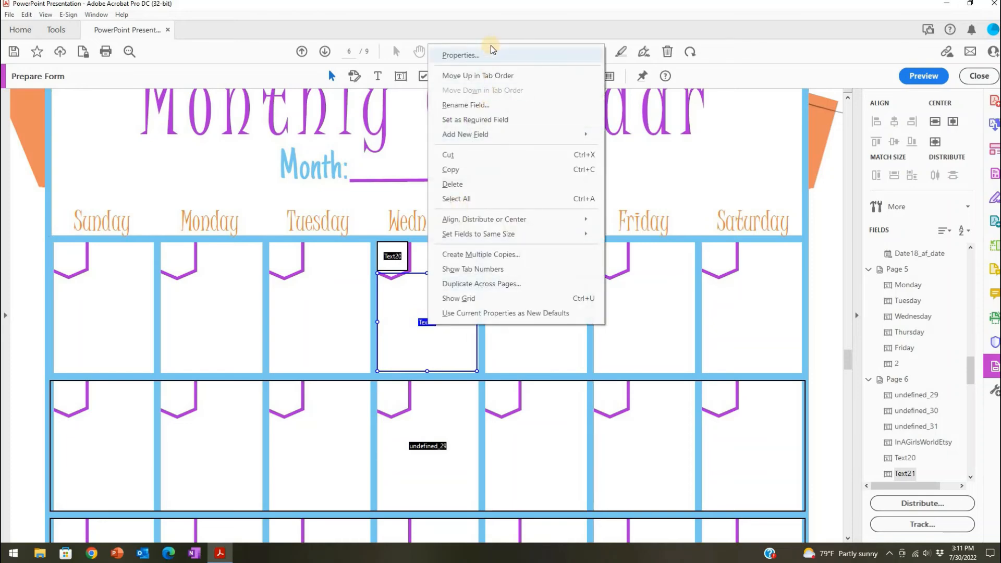
{"action": "left_click", "coordinate": [458, 55]}
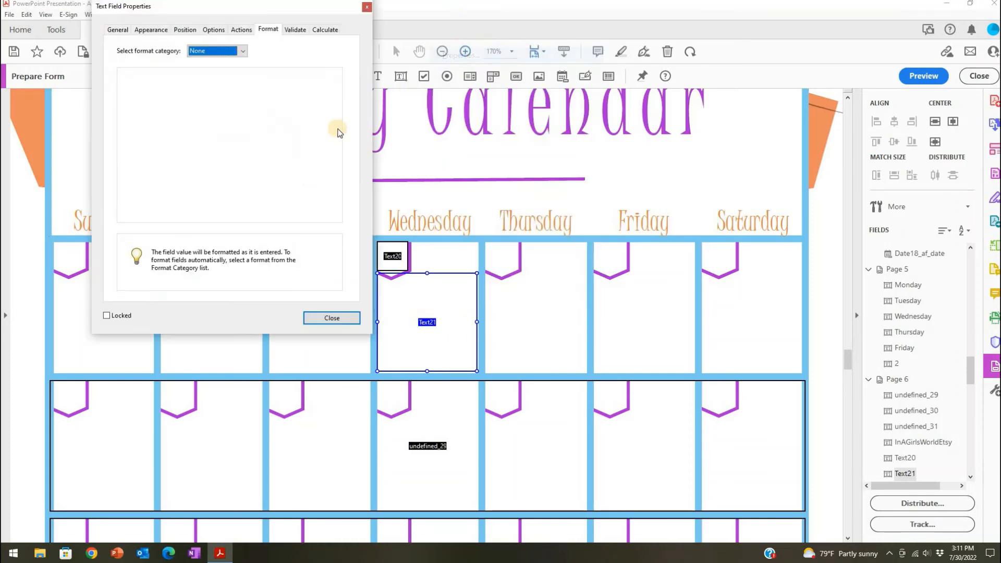
{"action": "left_click", "coordinate": [185, 30]}
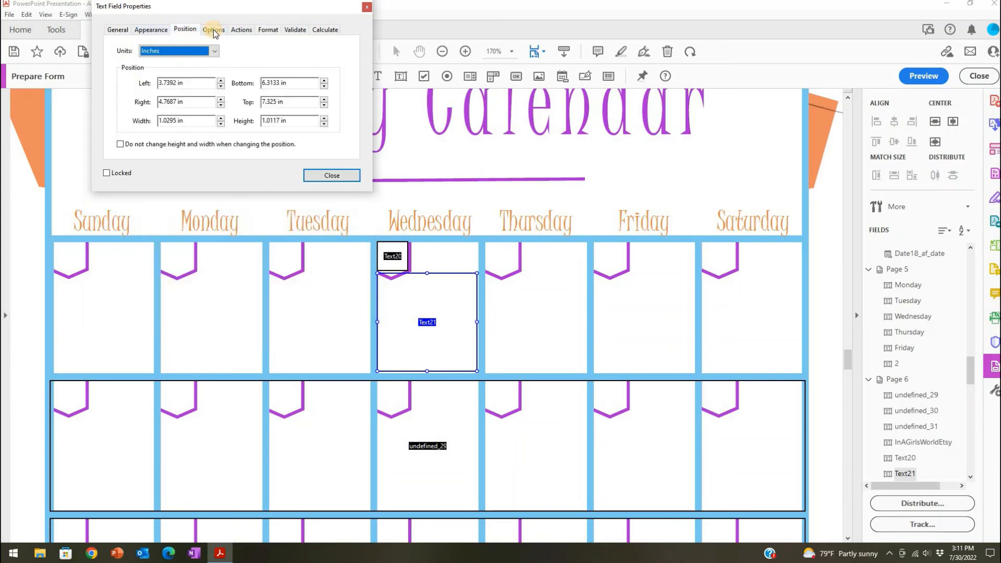
{"action": "left_click", "coordinate": [213, 29]}
{"action": "left_click", "coordinate": [164, 181]}
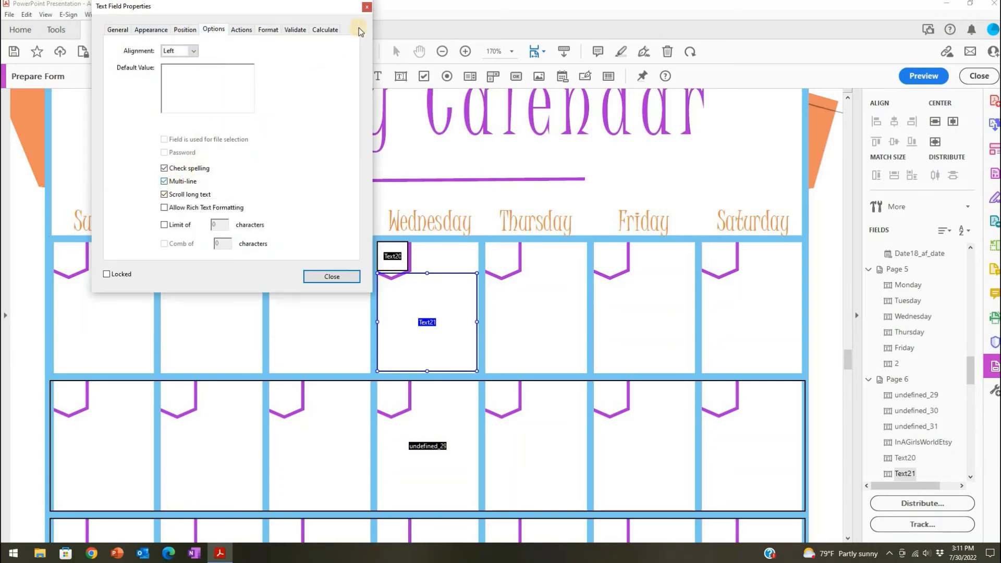
{"action": "left_click", "coordinate": [367, 7]}
Examine the auto-detected fields on the After-School Snack List page, selecting the two small boxes beside the first Monday.
{"action": "scroll", "coordinate": [546, 334], "scroll_direction": "down", "scroll_amount": 5}
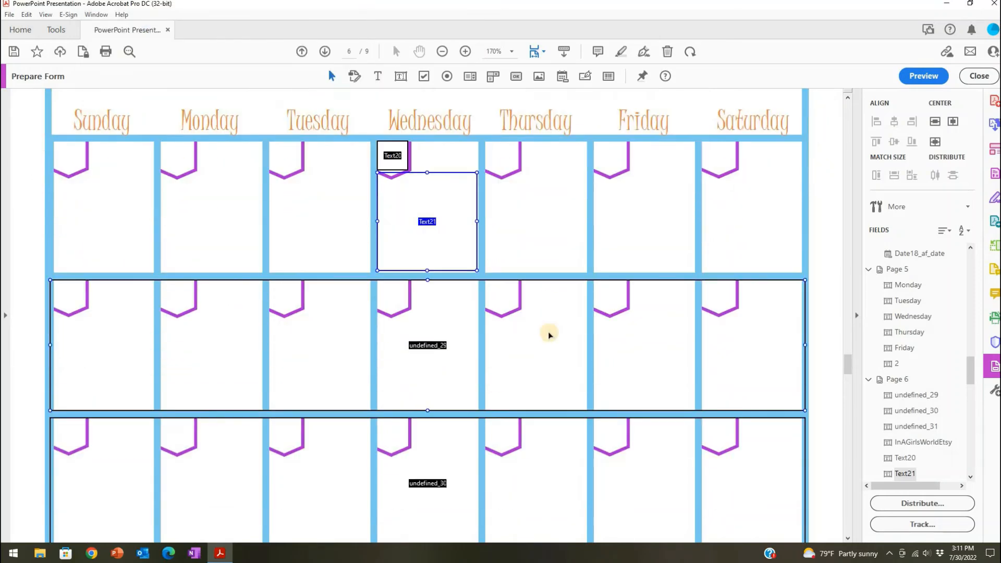
{"action": "scroll", "coordinate": [546, 337], "scroll_direction": "down", "scroll_amount": 15}
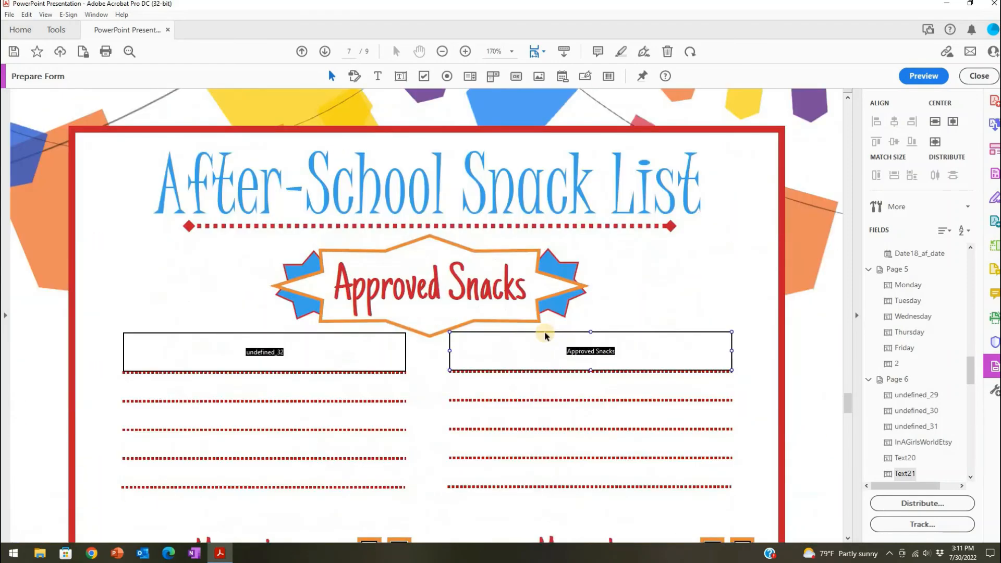
{"action": "scroll", "coordinate": [405, 305], "scroll_direction": "down", "scroll_amount": 4}
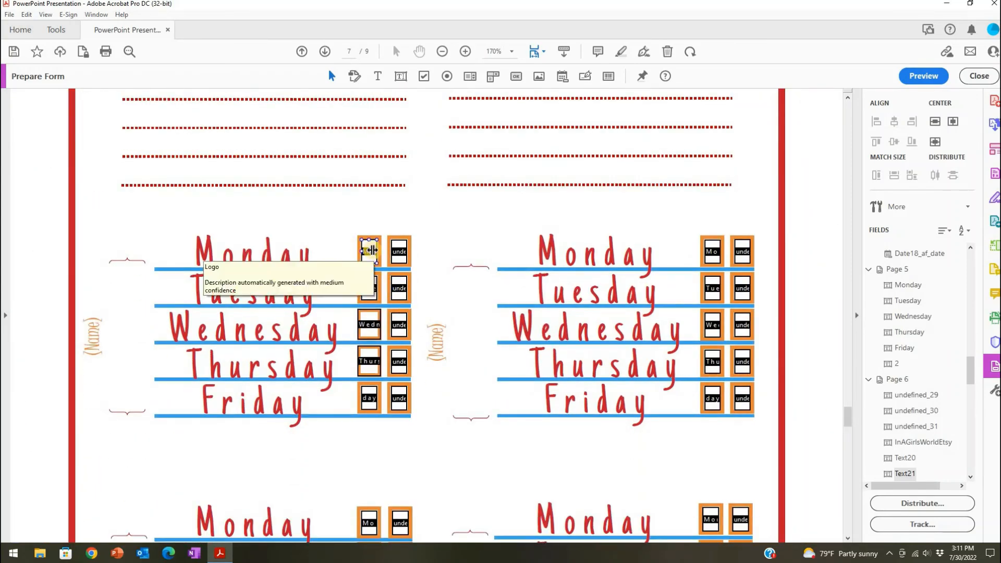
{"action": "left_click", "coordinate": [398, 259]}
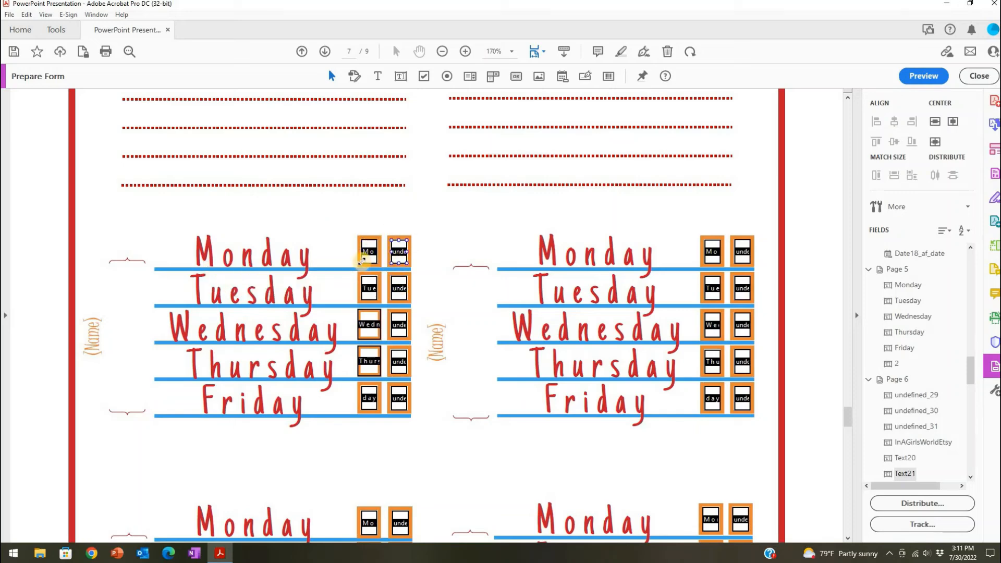
{"action": "left_click", "coordinate": [370, 253]}
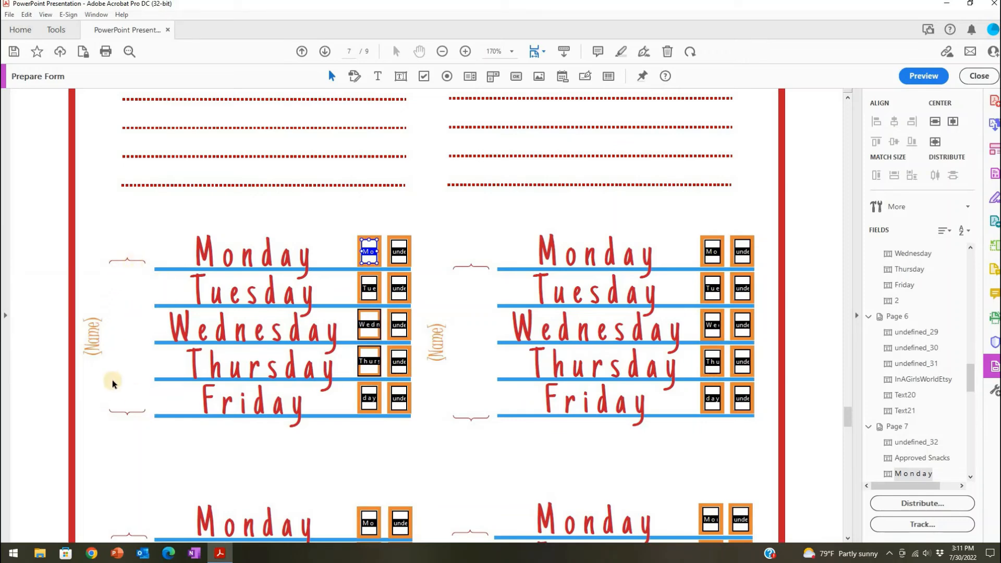
{"action": "scroll", "coordinate": [120, 318], "scroll_direction": "down", "scroll_amount": 6}
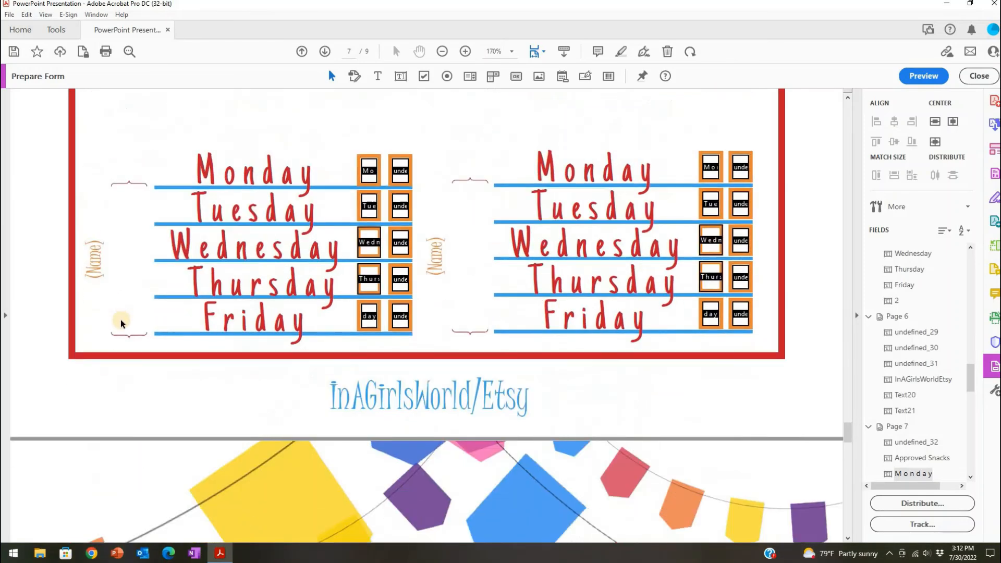
Look through the food category lists on page 8 and the note cards on page 9 for missing fields.
{"action": "scroll", "coordinate": [120, 319], "scroll_direction": "down", "scroll_amount": 10}
{"action": "scroll", "coordinate": [120, 320], "scroll_direction": "down", "scroll_amount": 2}
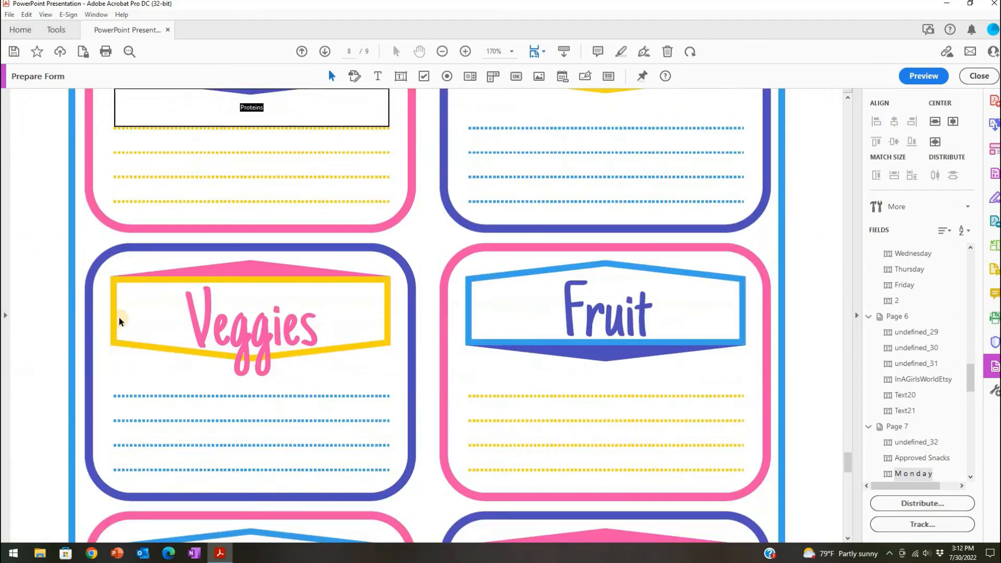
{"action": "scroll", "coordinate": [120, 321], "scroll_direction": "down", "scroll_amount": 5}
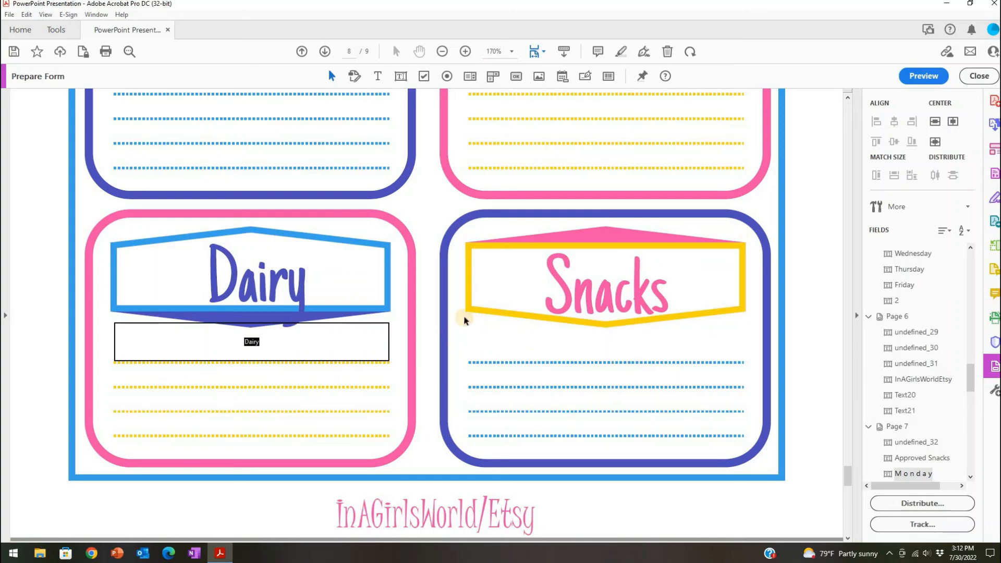
{"action": "scroll", "coordinate": [664, 386], "scroll_direction": "down", "scroll_amount": 6}
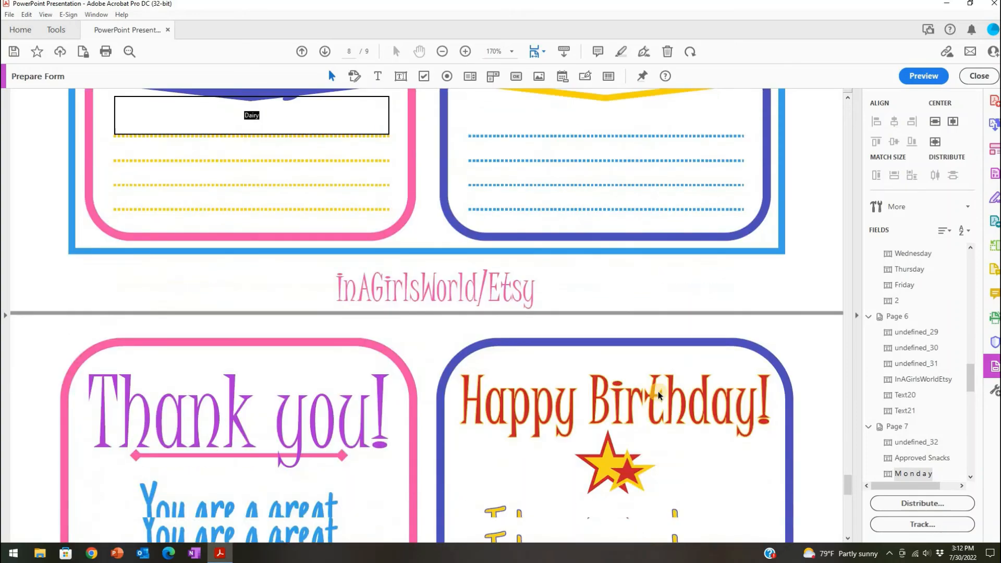
{"action": "scroll", "coordinate": [659, 392], "scroll_direction": "down", "scroll_amount": 2}
{"action": "scroll", "coordinate": [658, 390], "scroll_direction": "down", "scroll_amount": 4}
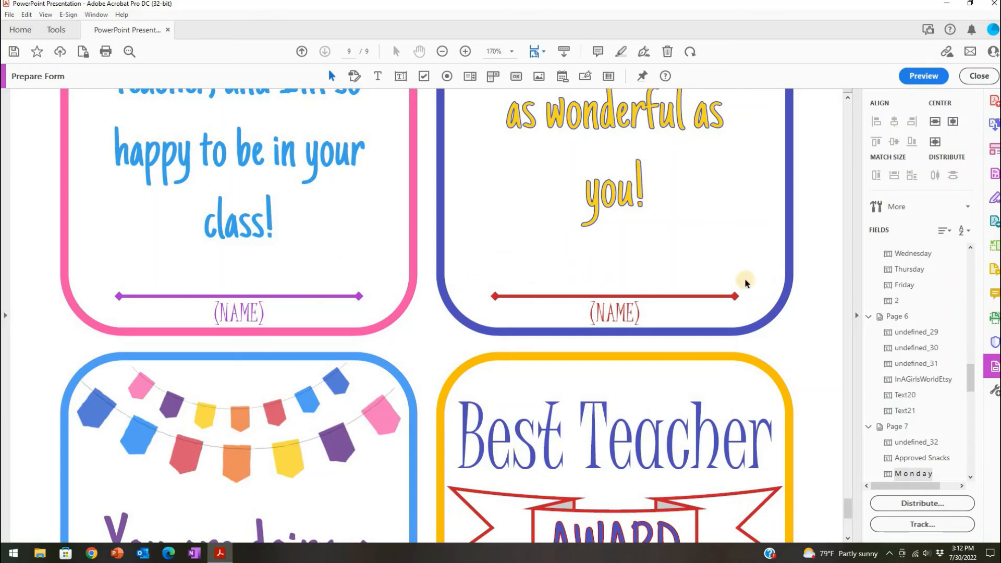
{"action": "scroll", "coordinate": [732, 292], "scroll_direction": "down", "scroll_amount": 6}
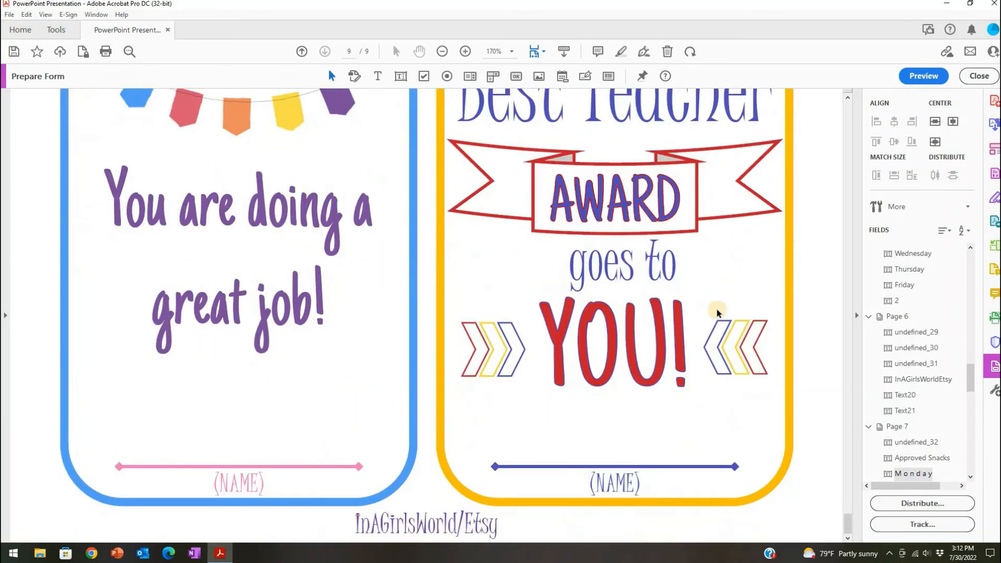
{"action": "scroll", "coordinate": [750, 361], "scroll_direction": "up", "scroll_amount": 4}
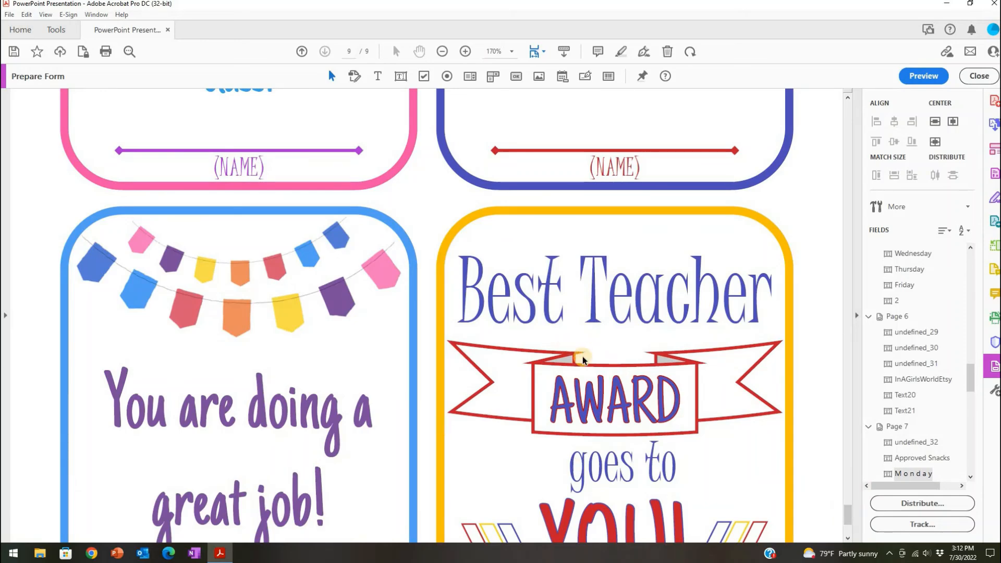
{"action": "scroll", "coordinate": [582, 356], "scroll_direction": "up", "scroll_amount": 2}
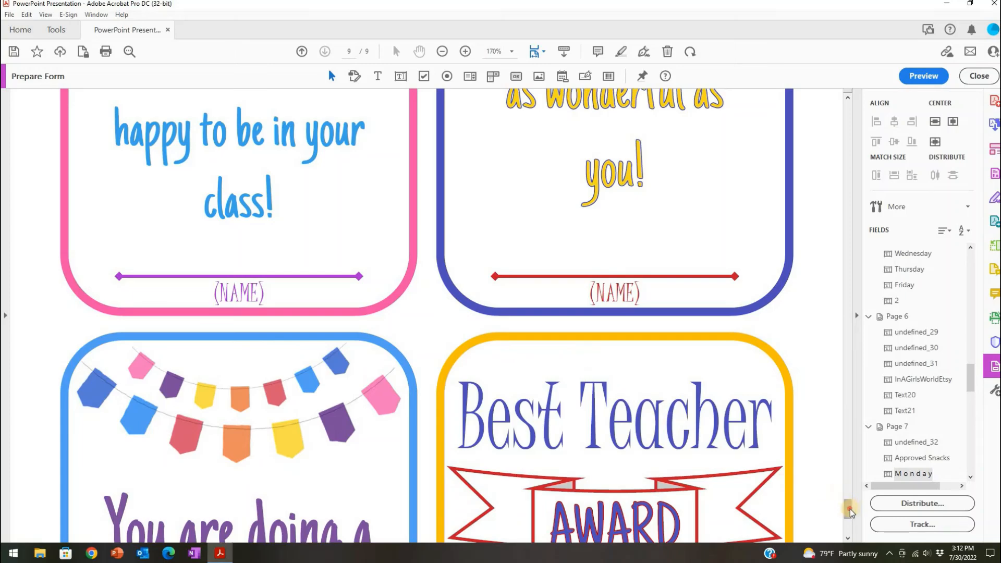
Return to page 1, preview the form, and tick the first three check boxes in the School Supply List's first column.
{"action": "left_click_drag", "start_coordinate": [849, 508], "coordinate": [908, 83]}
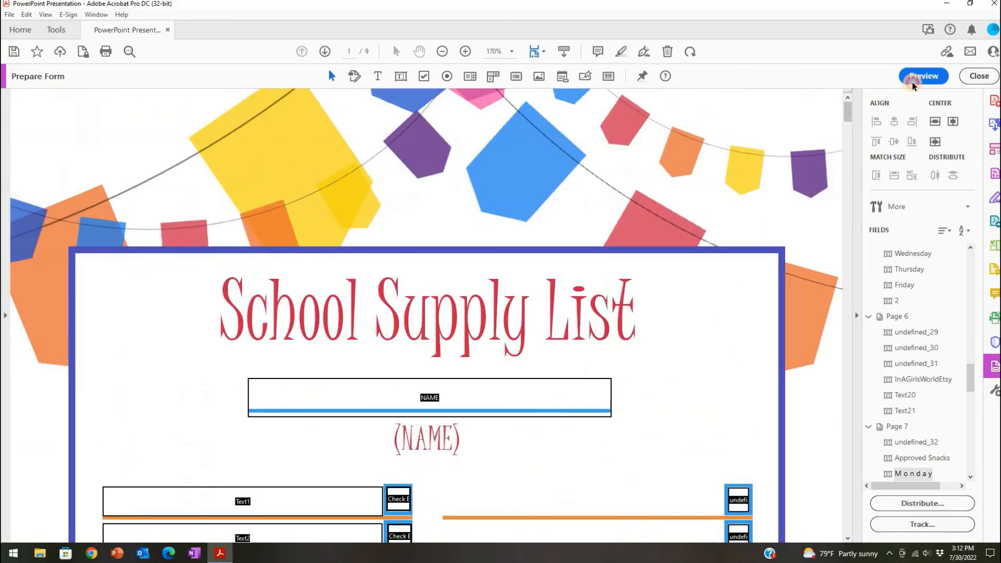
{"action": "left_click", "coordinate": [912, 81]}
{"action": "scroll", "coordinate": [560, 234], "scroll_direction": "down", "scroll_amount": 3}
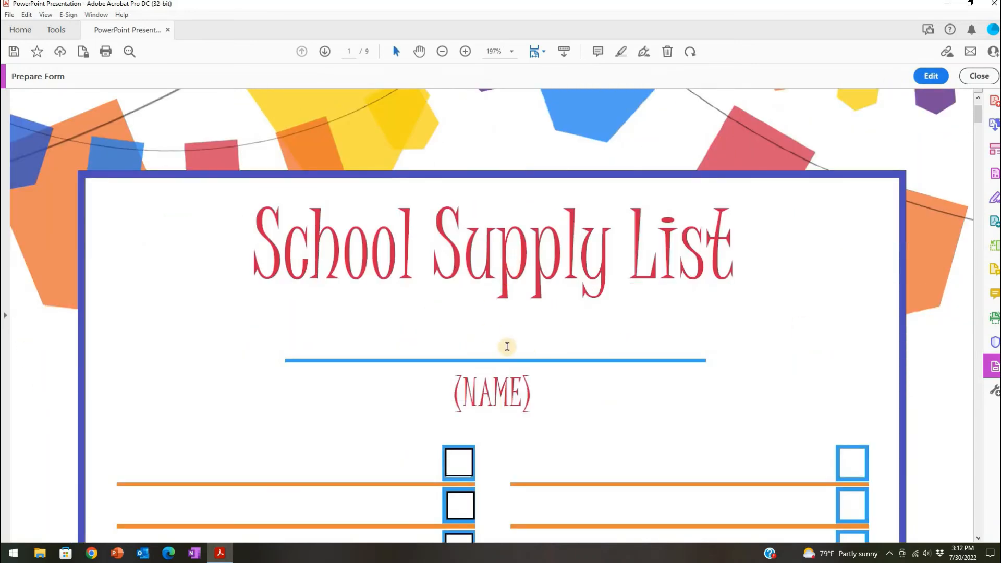
{"action": "scroll", "coordinate": [509, 342], "scroll_direction": "down", "scroll_amount": 2}
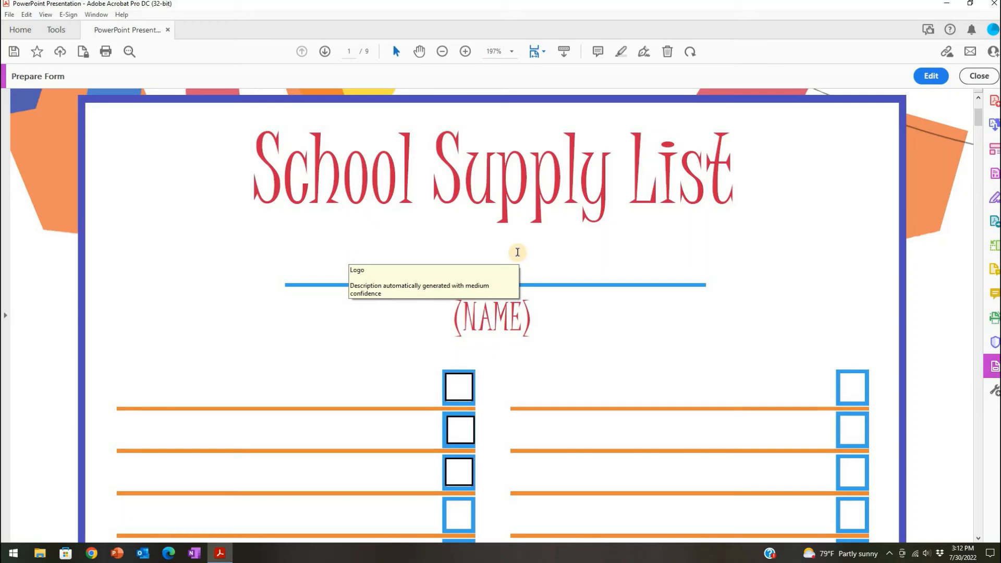
{"action": "scroll", "coordinate": [513, 255], "scroll_direction": "down", "scroll_amount": 3}
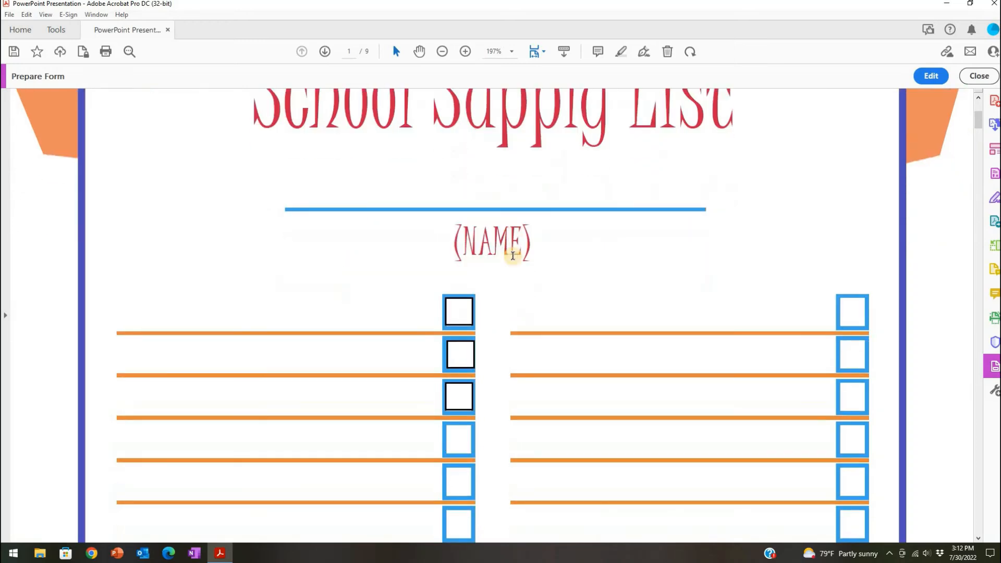
{"action": "left_click", "coordinate": [458, 311]}
{"action": "left_click", "coordinate": [458, 353]}
{"action": "left_click", "coordinate": [462, 400]}
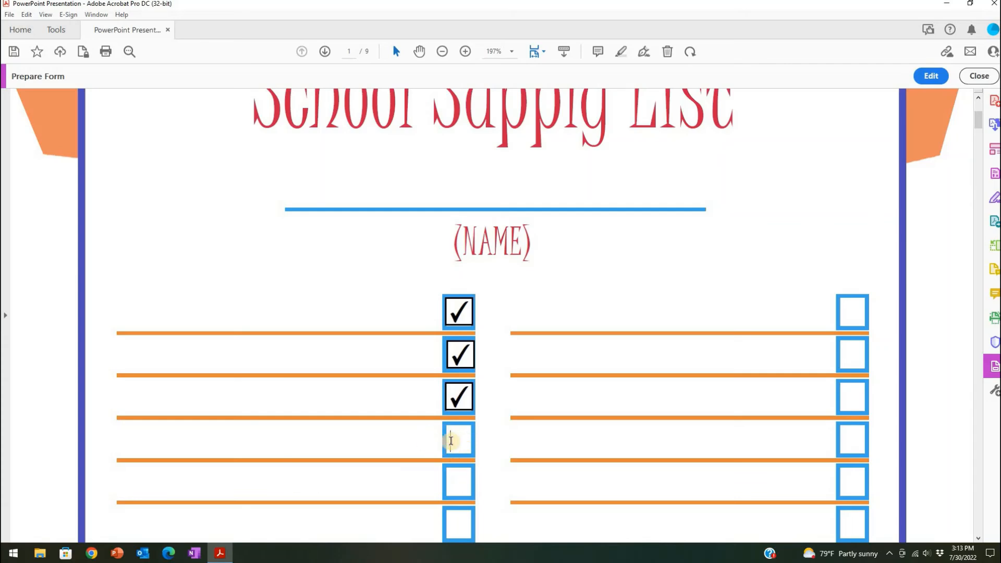
Clear the second and third check boxes in the School Supply List's first column and return to form editing.
{"action": "left_click", "coordinate": [469, 354]}
{"action": "left_click", "coordinate": [465, 402]}
{"action": "left_click", "coordinate": [942, 76]}
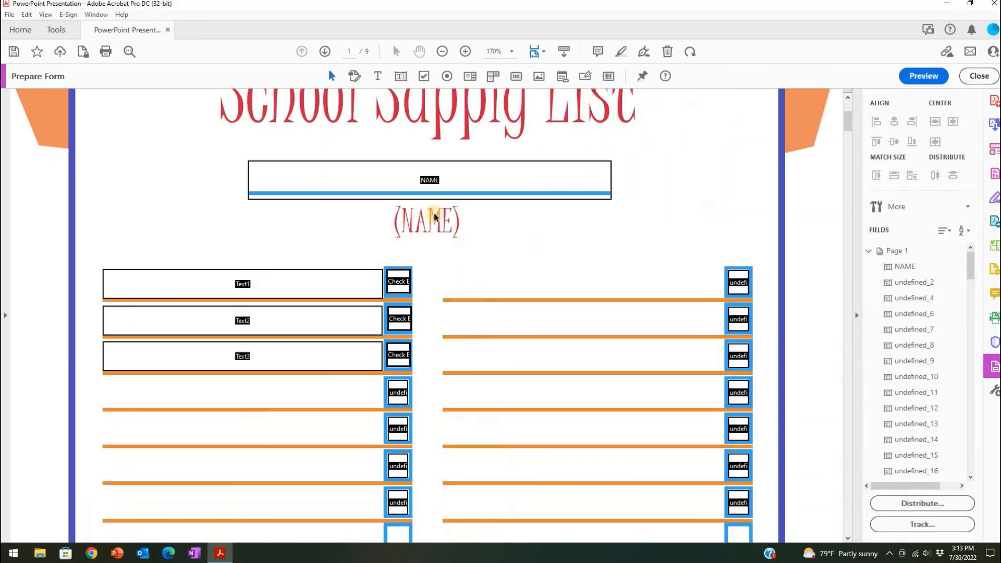
Select the three check box fields in the School Supply List's first column and align them along their left edges.
{"action": "left_click", "coordinate": [399, 275]}
{"action": "left_click", "coordinate": [396, 282]}
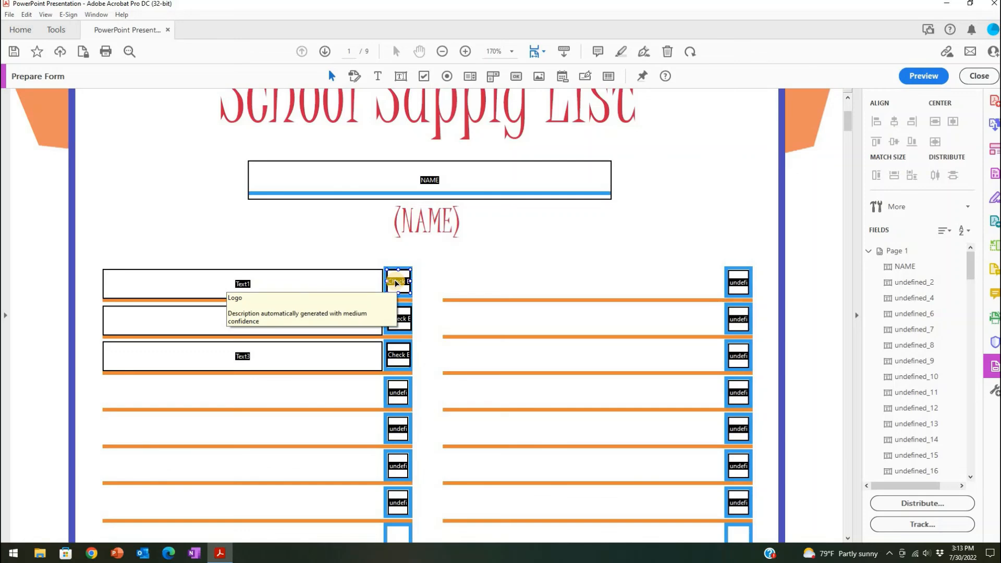
{"action": "left_click", "coordinate": [396, 280]}
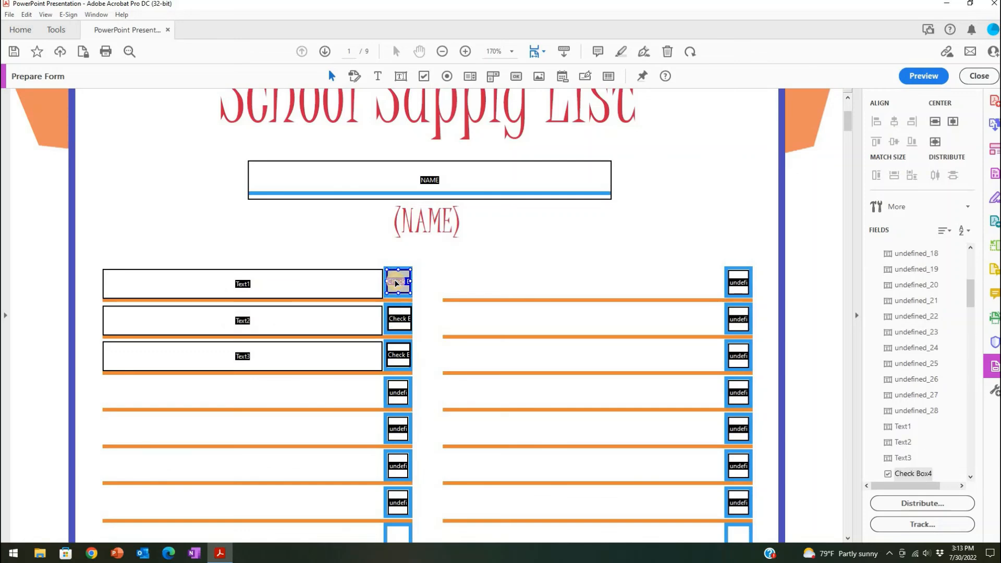
{"action": "left_click", "coordinate": [402, 326], "text": "ctrl"}
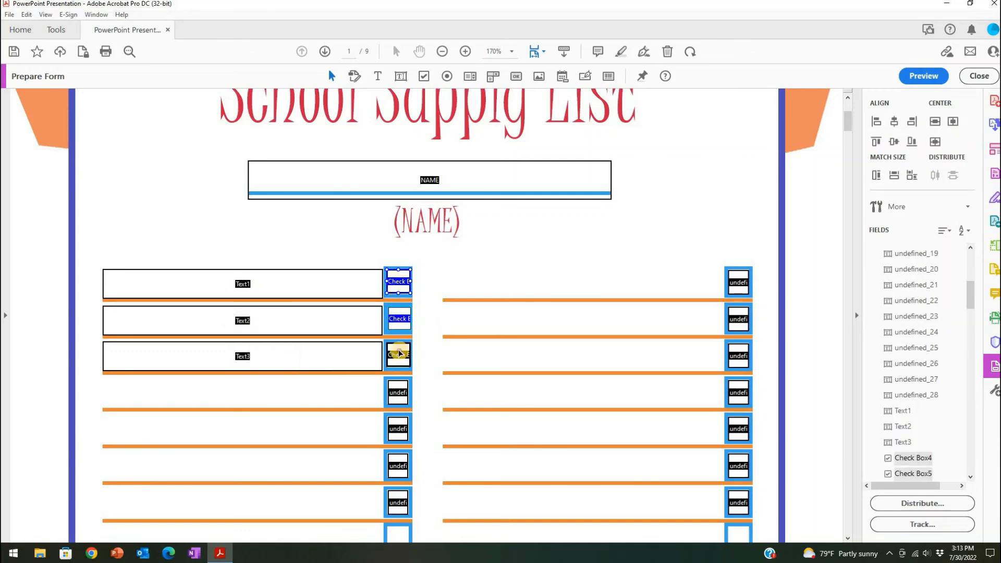
{"action": "left_click", "coordinate": [399, 354], "text": "ctrl"}
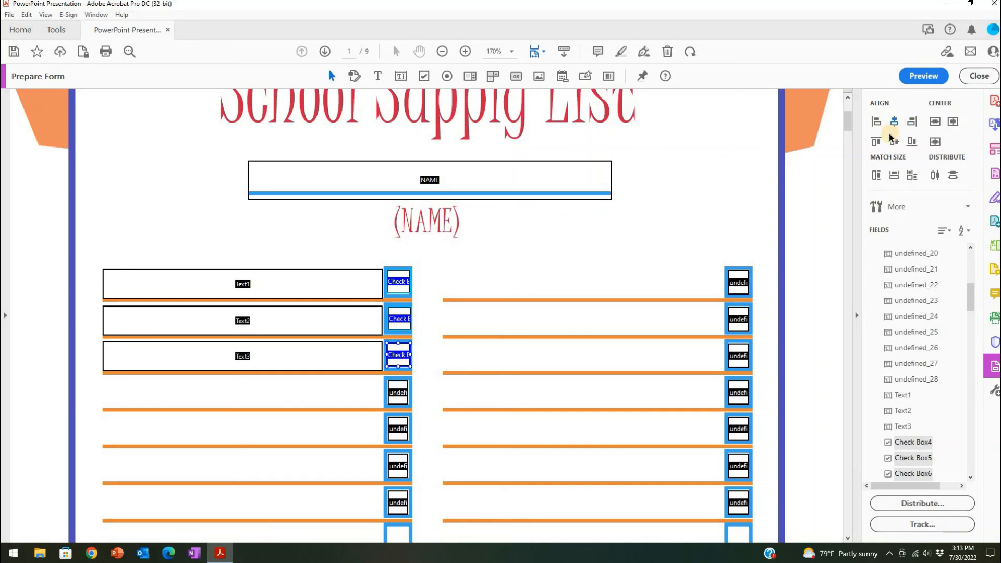
{"action": "left_click", "coordinate": [878, 121]}
Review the remaining auto-detected boxes on the School Supply List page and exit form preparation.
{"action": "scroll", "coordinate": [433, 392], "scroll_direction": "down", "scroll_amount": 5}
{"action": "scroll", "coordinate": [434, 394], "scroll_direction": "down", "scroll_amount": 6}
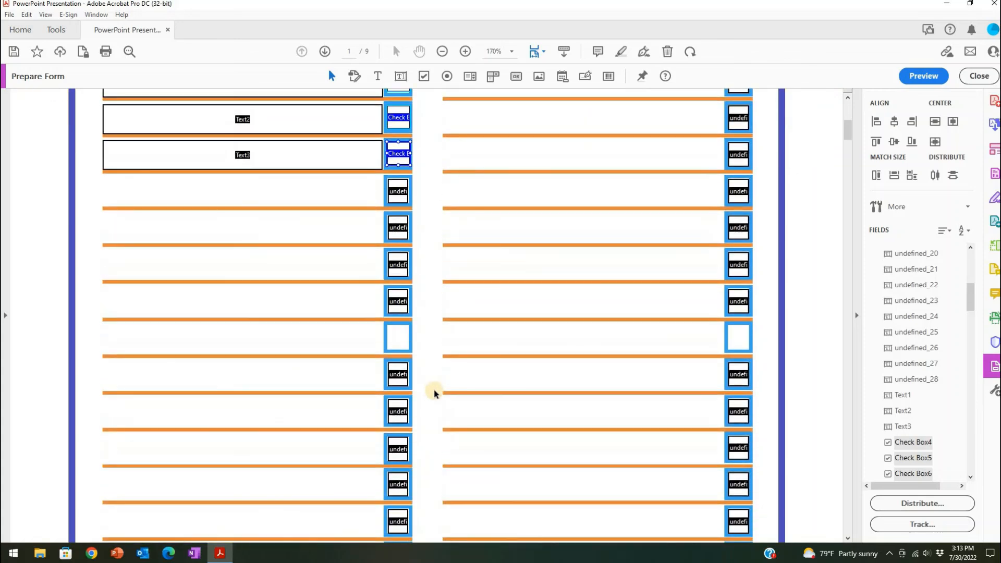
{"action": "scroll", "coordinate": [434, 393], "scroll_direction": "up", "scroll_amount": 5}
{"action": "scroll", "coordinate": [853, 222], "scroll_direction": "up", "scroll_amount": 5}
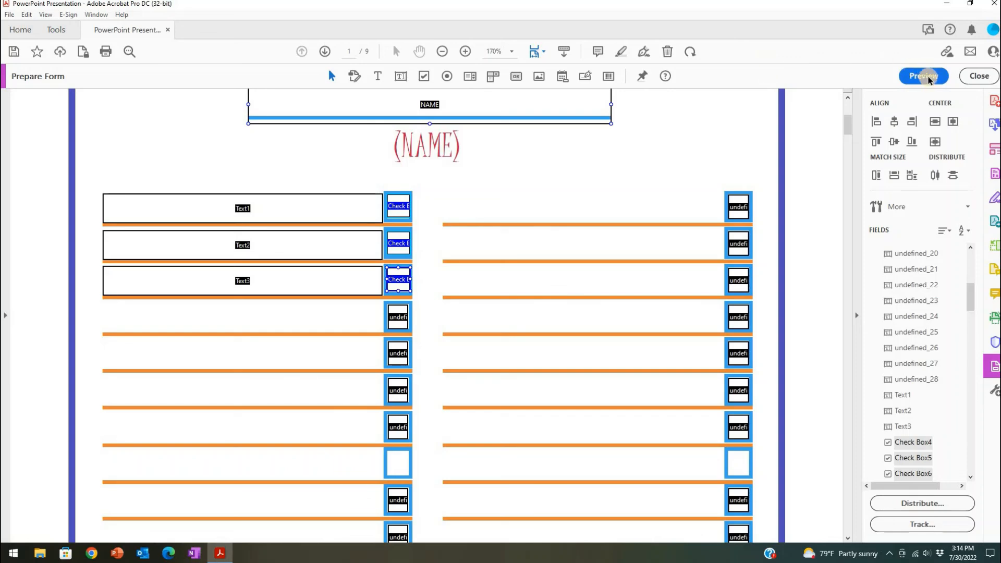
{"action": "scroll", "coordinate": [725, 242], "scroll_direction": "up", "scroll_amount": 5}
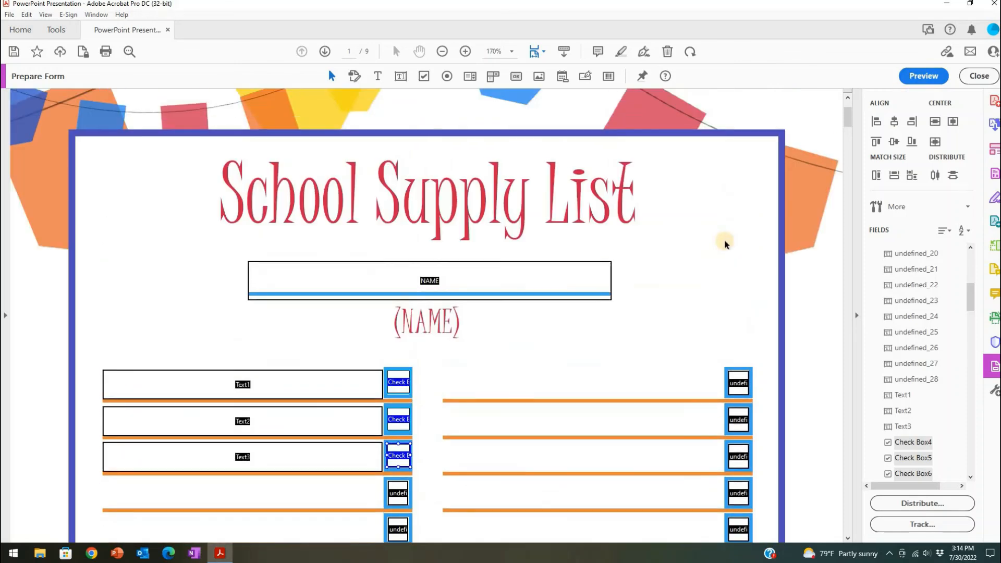
{"action": "left_click", "coordinate": [978, 77]}
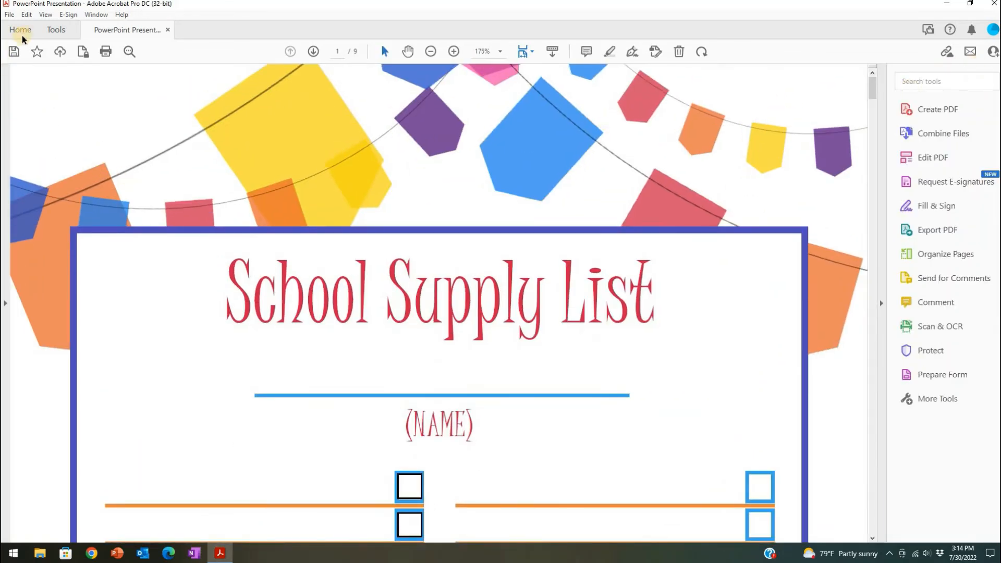
{"action": "left_click", "coordinate": [9, 15]}
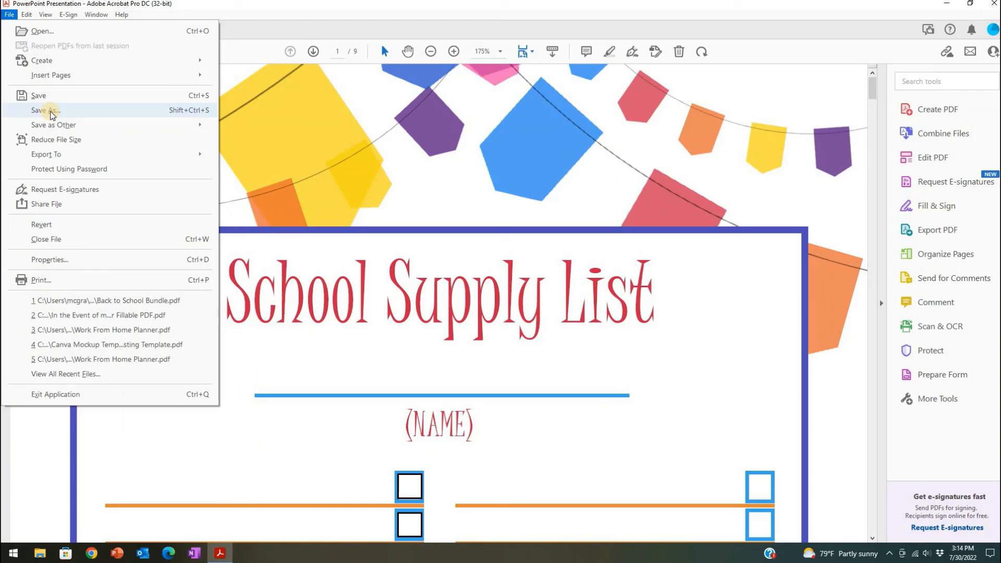
{"action": "left_click", "coordinate": [330, 30]}
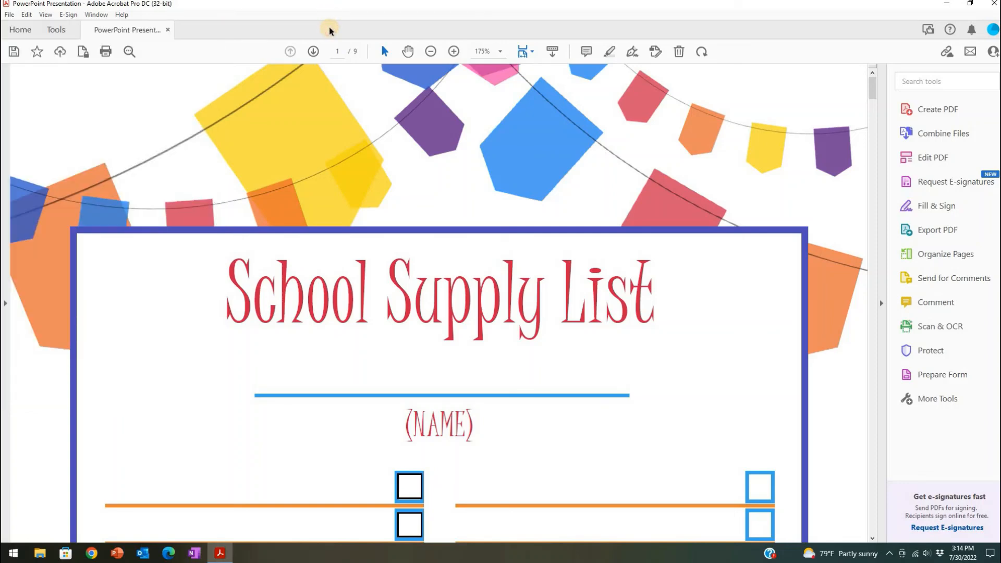